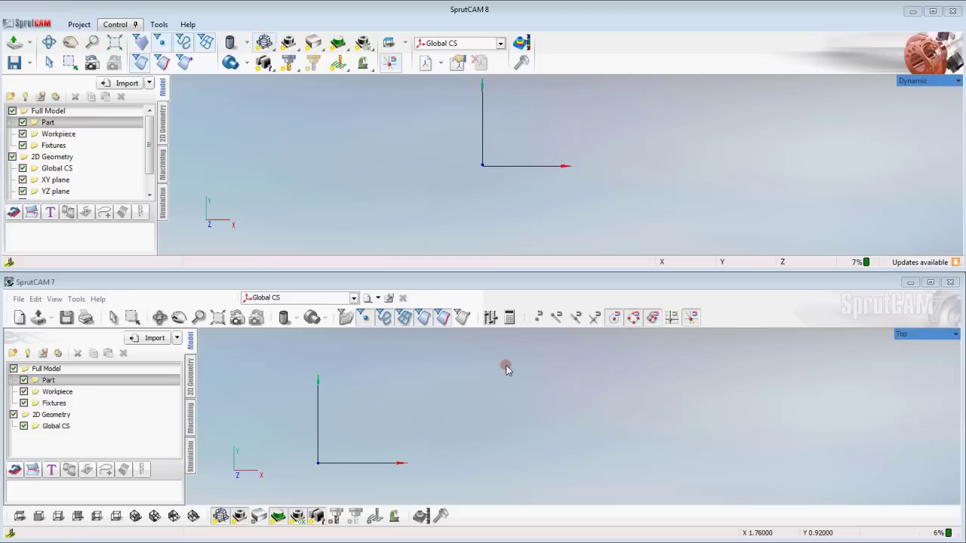
# - Import the SPRUTCAM7.IGS file from the Desktop into the SprutCAM 7 project
pyautogui.click(19, 299)
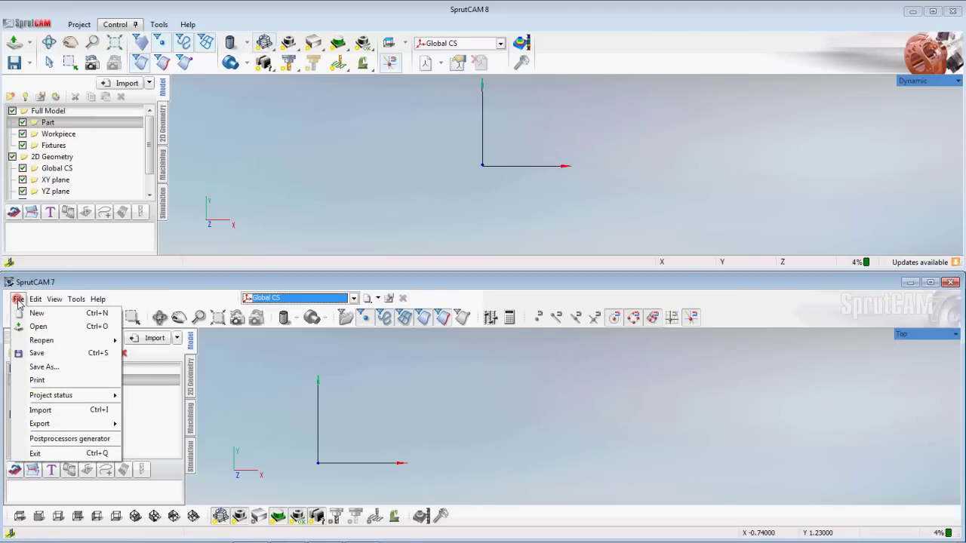
pyautogui.click(80, 411)
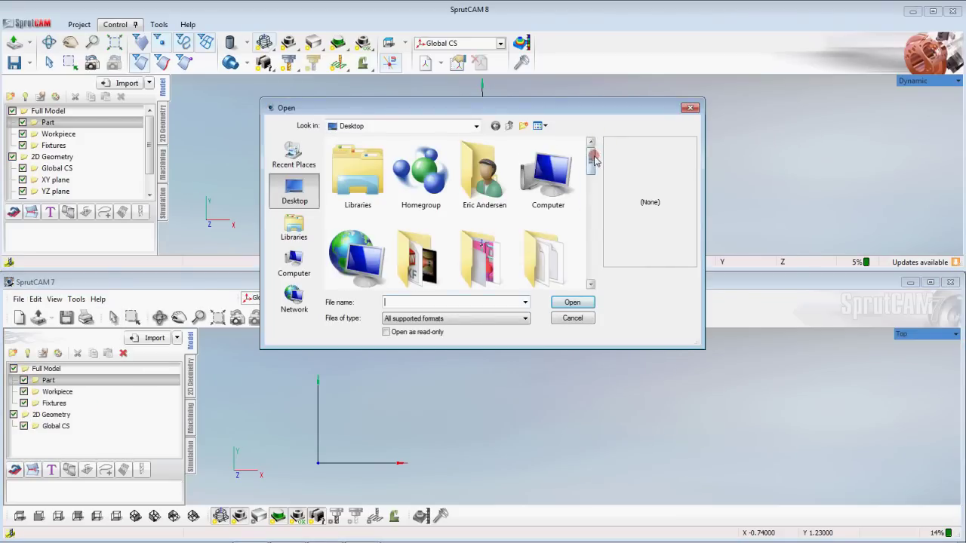
pyautogui.scroll(-5, 596, 227)
pyautogui.click(487, 170)
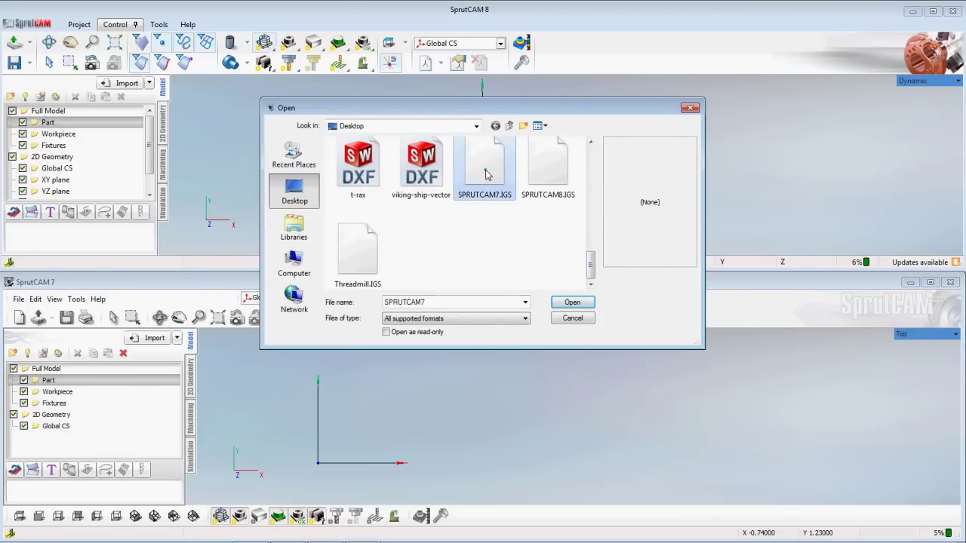
pyautogui.click(571, 303)
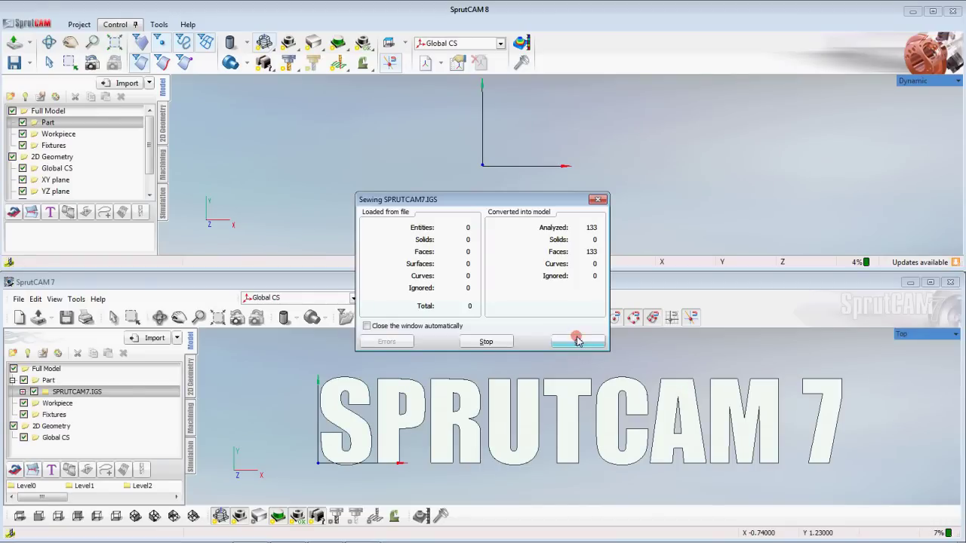
pyautogui.click(578, 342)
pyautogui.scroll(-3, 583, 432)
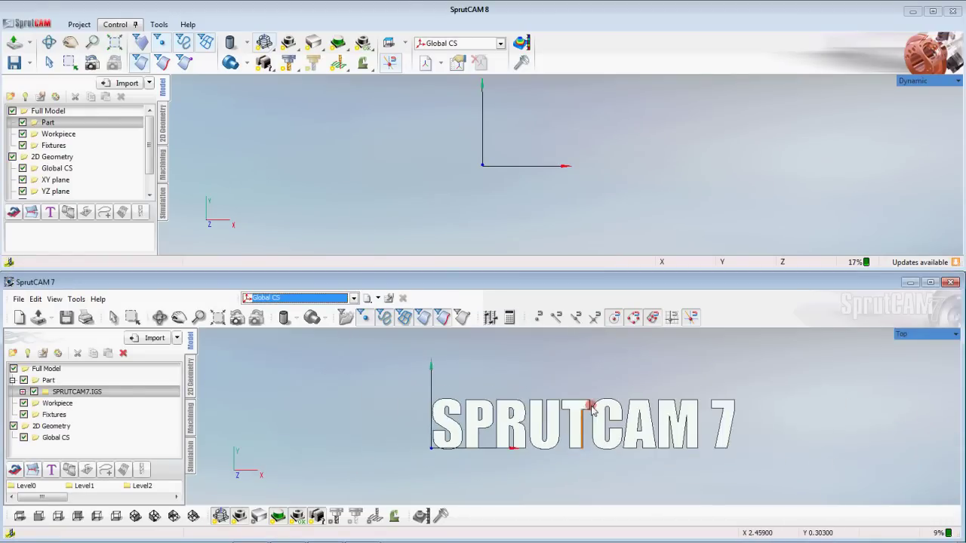
pyautogui.moveTo(585, 443)
pyautogui.mouseDown(button='middle')
pyautogui.moveTo(584, 386)
pyautogui.moveTo(582, 438)
pyautogui.mouseUp(button='middle')
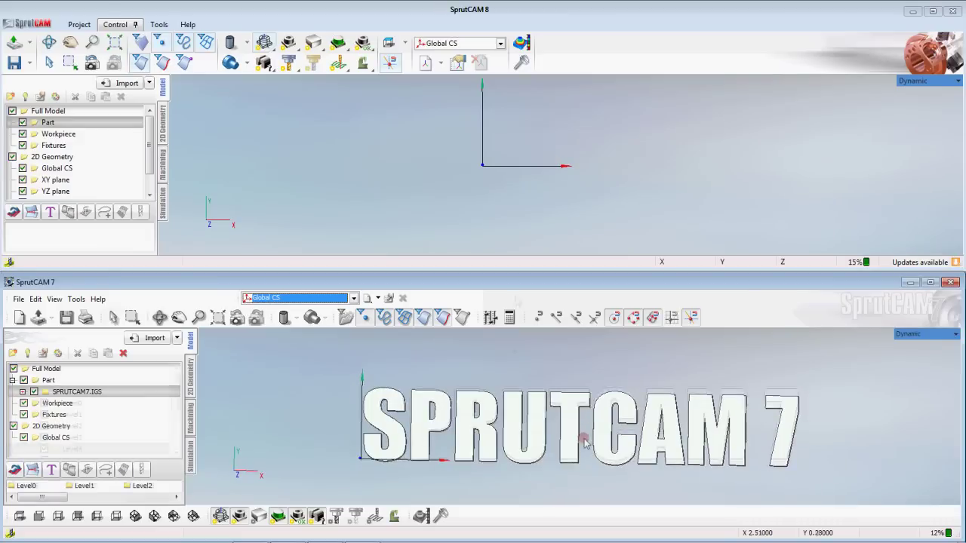
# - Switch to SprutCAM 8 and import the SPRUTCAM8.IGS file from the Desktop
pyautogui.click(485, 118)
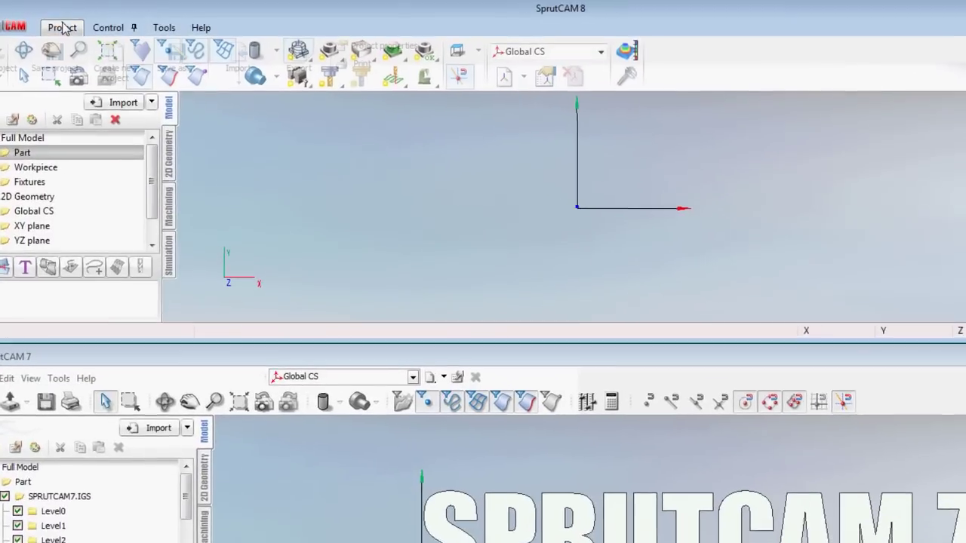
pyautogui.click(79, 24)
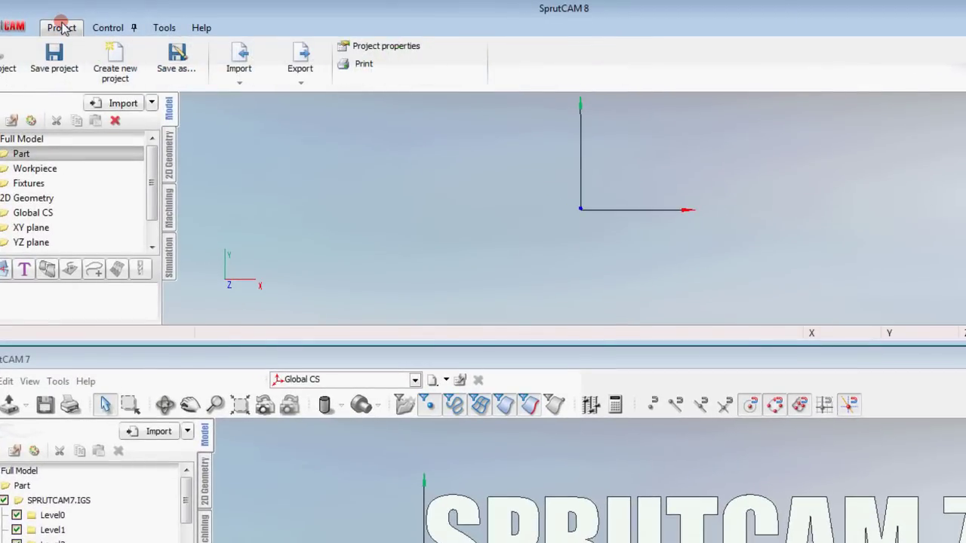
pyautogui.click(240, 58)
pyautogui.click(798, 458)
pyautogui.click(877, 288)
pyautogui.moveTo(878, 291); pyautogui.dragTo(860, 451)
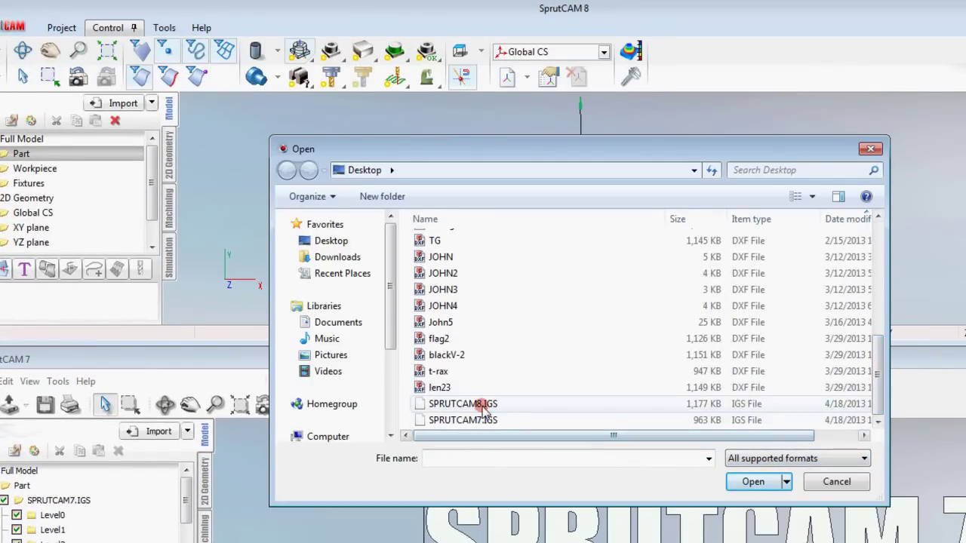
pyautogui.click(484, 405)
pyautogui.click(752, 482)
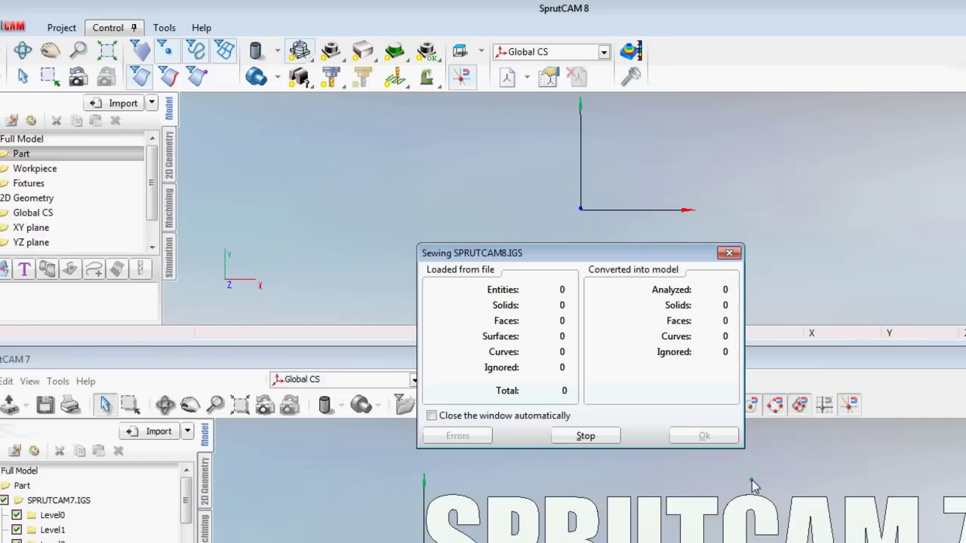
pyautogui.click(702, 436)
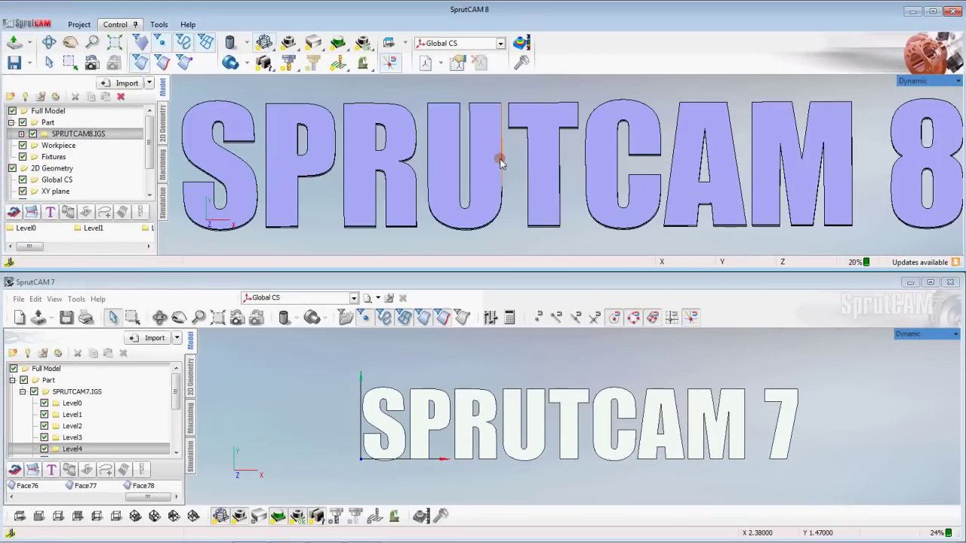
# - Examine the imported SPRUTCAM 8 lettering with the whole text in view
pyautogui.moveTo(504, 230); pyautogui.dragTo(514, 161, button='middle')
pyautogui.moveTo(515, 166); pyautogui.dragTo(526, 173, button='right')
pyautogui.click(525, 166)
pyautogui.moveTo(525, 167); pyautogui.dragTo(536, 205, button='middle')
pyautogui.click(540, 205)
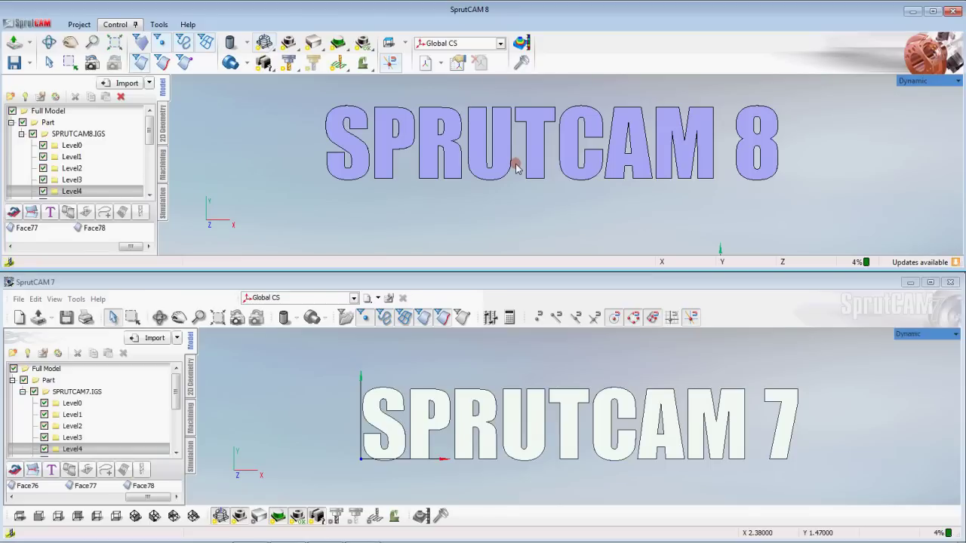
pyautogui.scroll(-1, 546, 136)
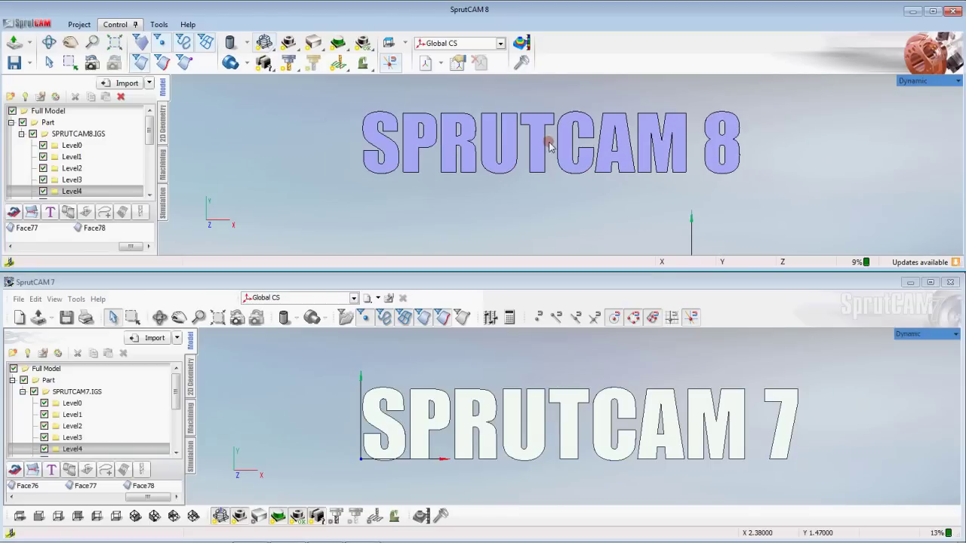
pyautogui.moveTo(547, 145); pyautogui.dragTo(559, 178, button='middle')
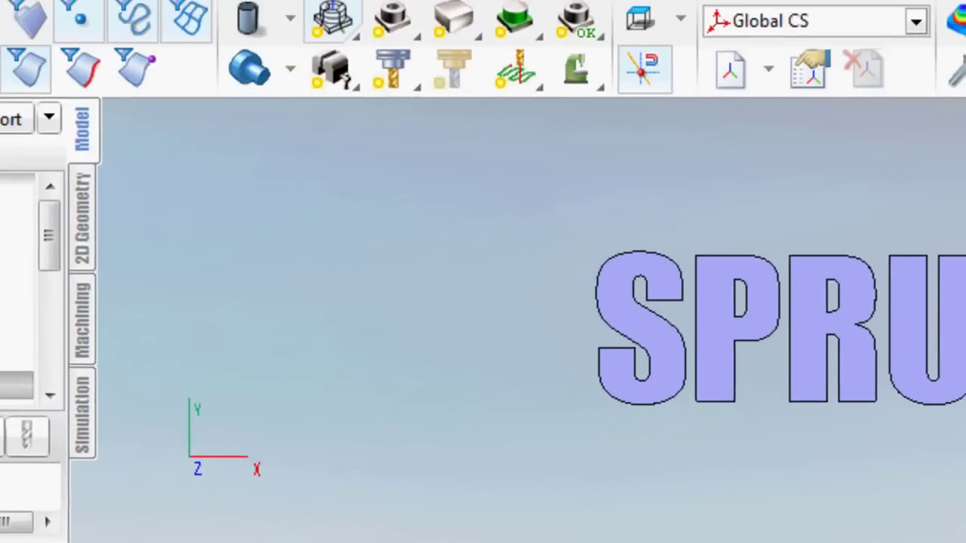
# - Compare the standard view choices and the object visibility options in SprutCAM 8 with those in SprutCAM 7
pyautogui.click(681, 20)
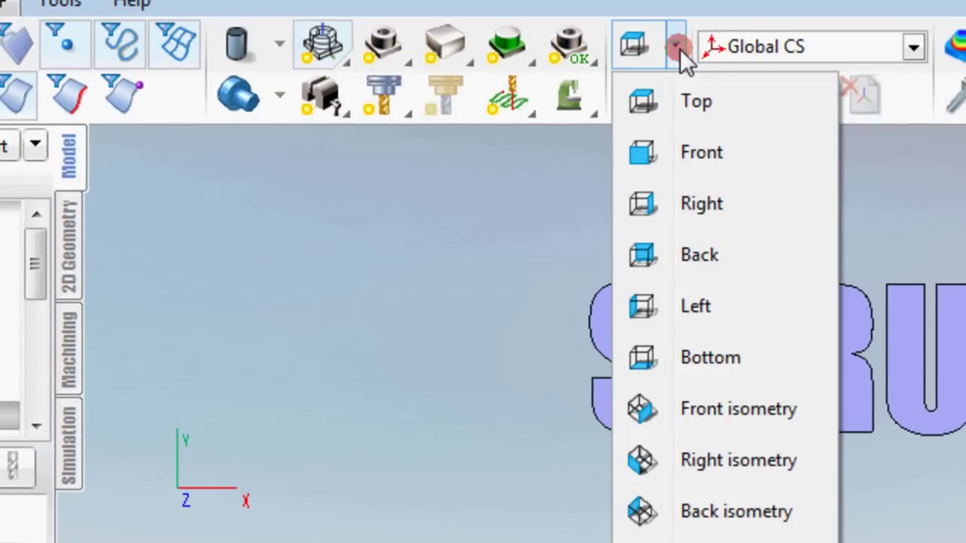
pyautogui.click(515, 191)
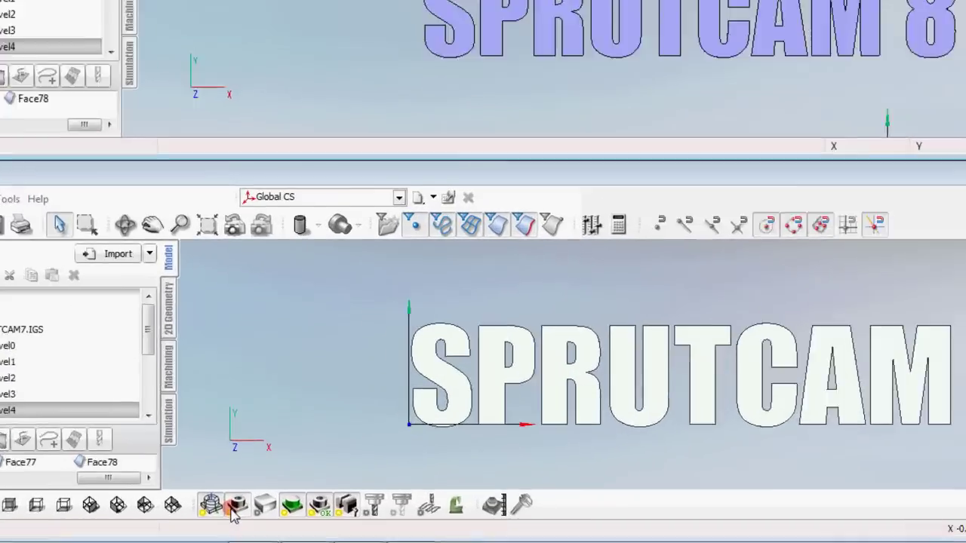
pyautogui.click(233, 518)
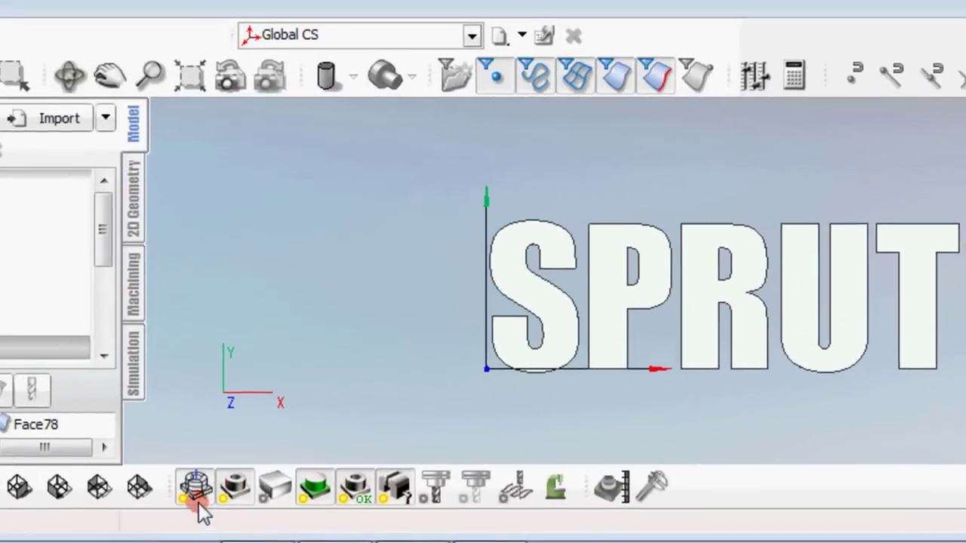
pyautogui.click(399, 483)
pyautogui.click(195, 487)
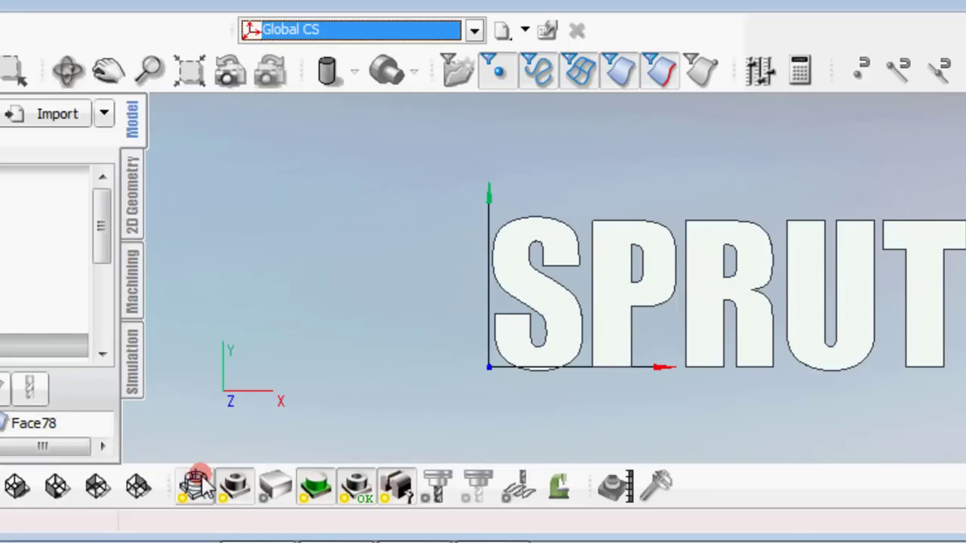
pyautogui.moveTo(226, 510)
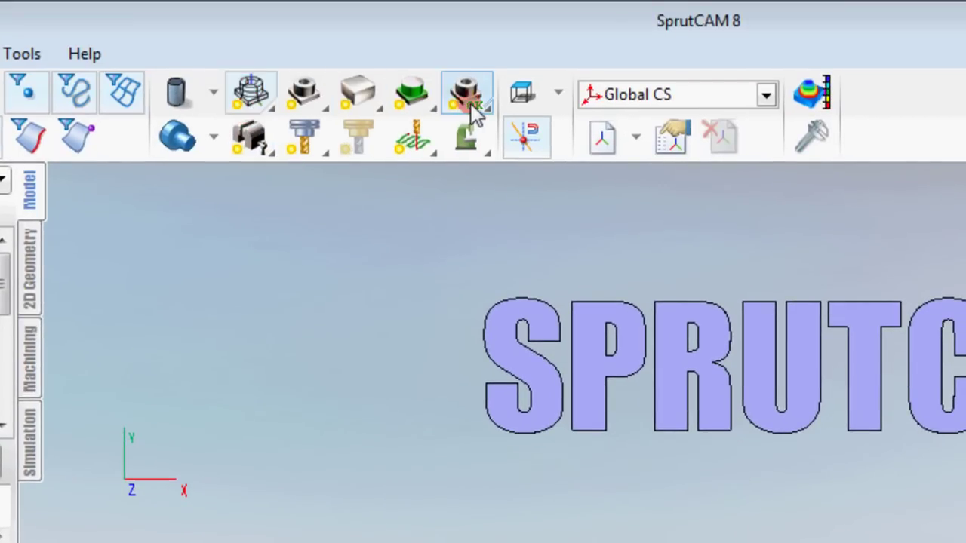
pyautogui.click(483, 143)
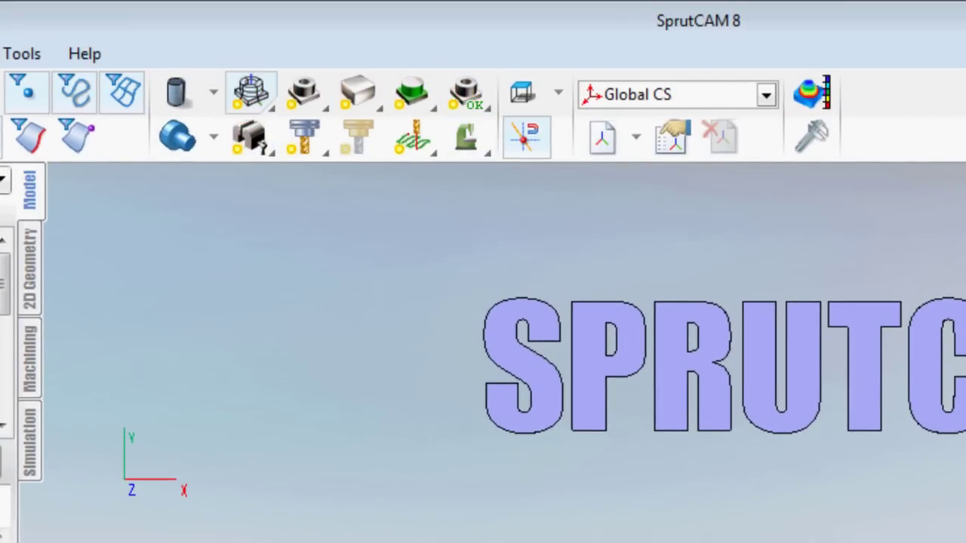
pyautogui.click(250, 98)
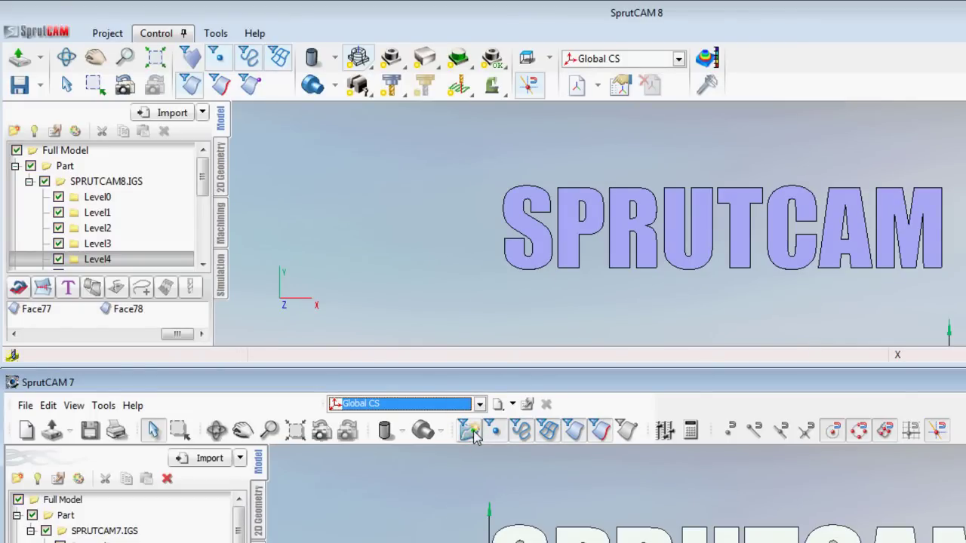
# - Toggle the group selection filter in SprutCAM 8 and select a face of the letter S
pyautogui.click(187, 67)
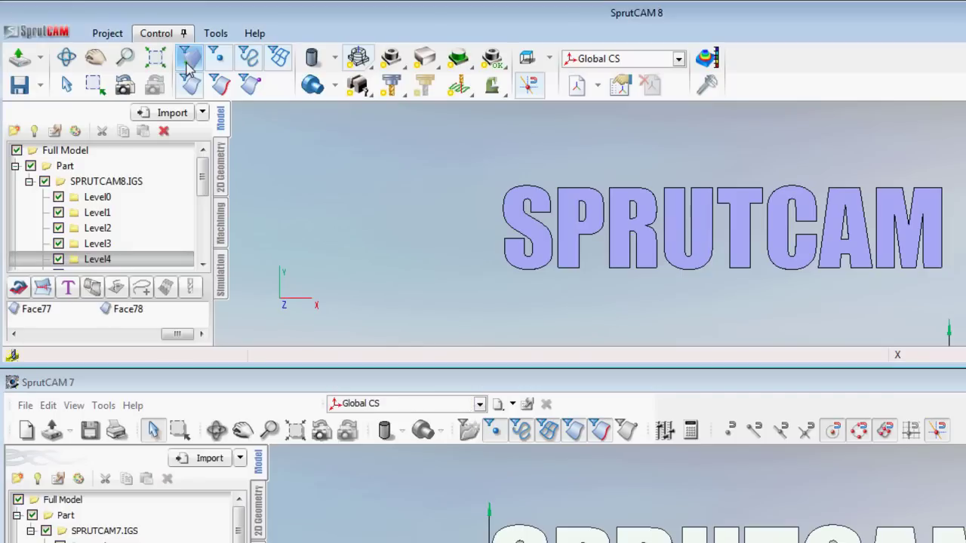
pyautogui.click(189, 64)
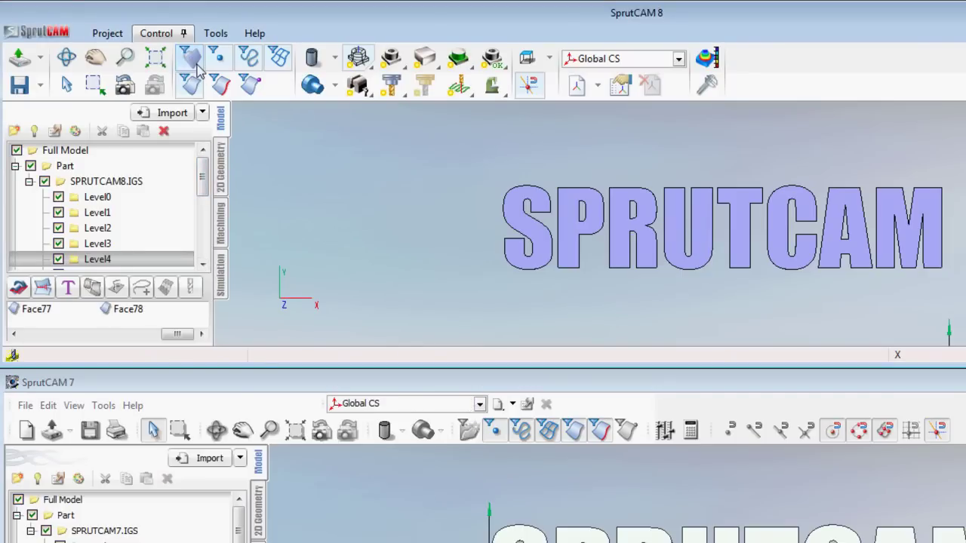
pyautogui.click(521, 234)
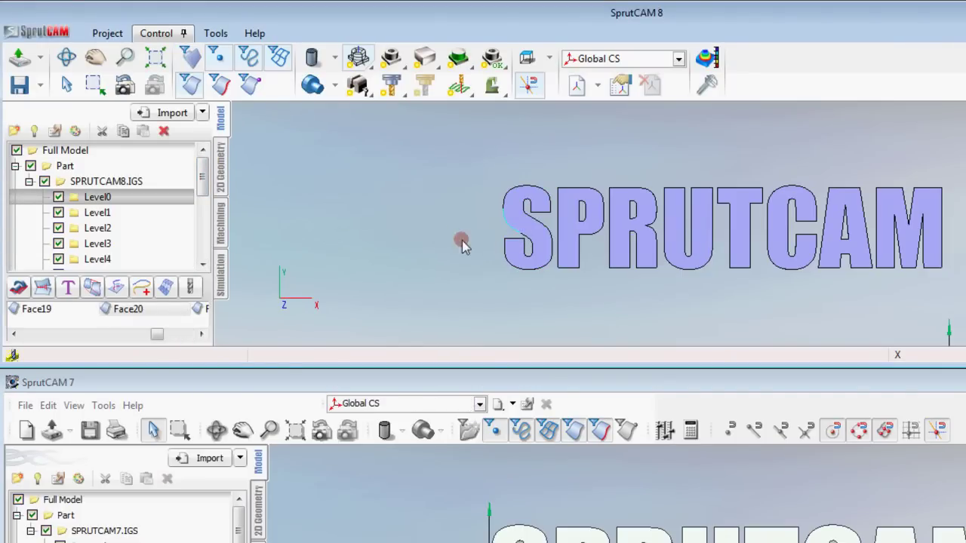
pyautogui.scroll(3, 483, 249)
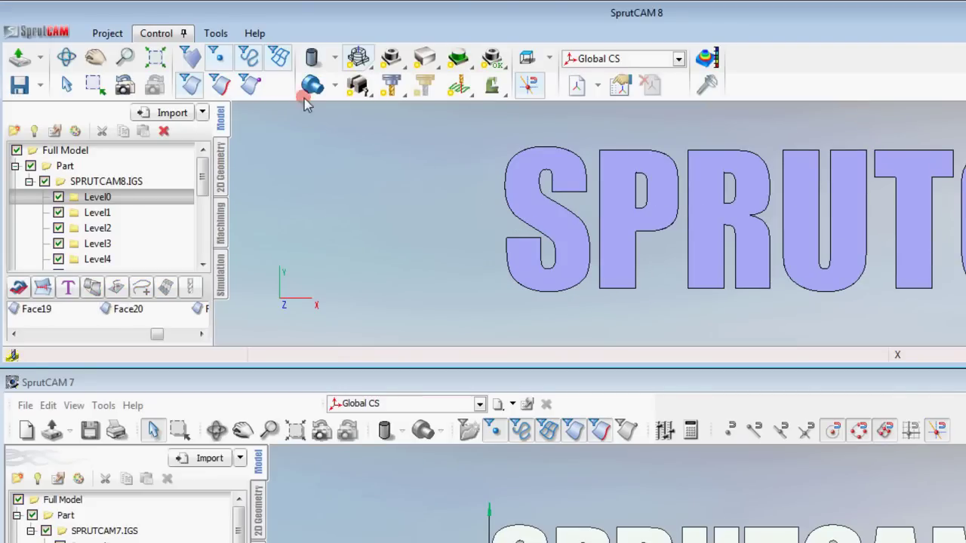
# - Turn off the selection filters for groups, points, curves, meshes and surfaces in SprutCAM 8
pyautogui.click(190, 57)
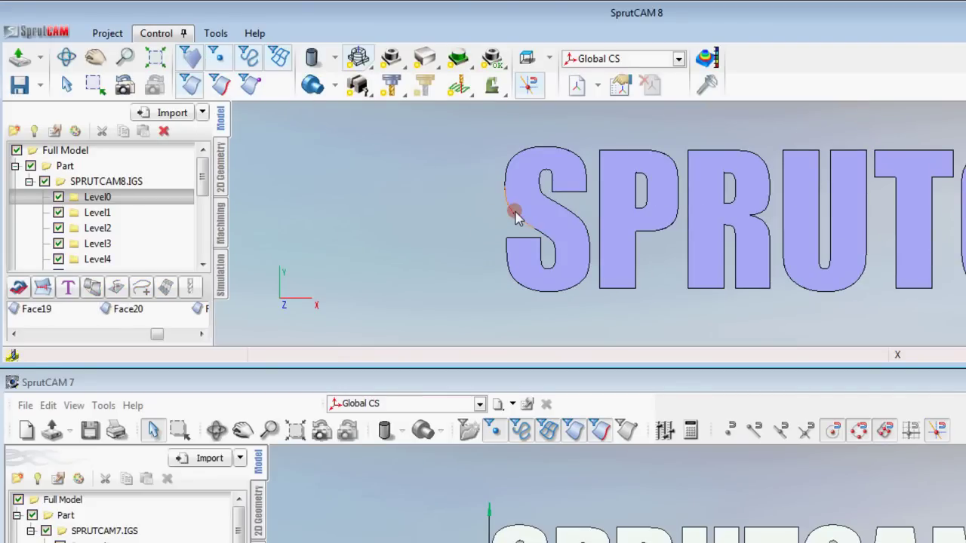
pyautogui.click(201, 83)
pyautogui.click(220, 63)
pyautogui.click(251, 64)
pyautogui.click(273, 64)
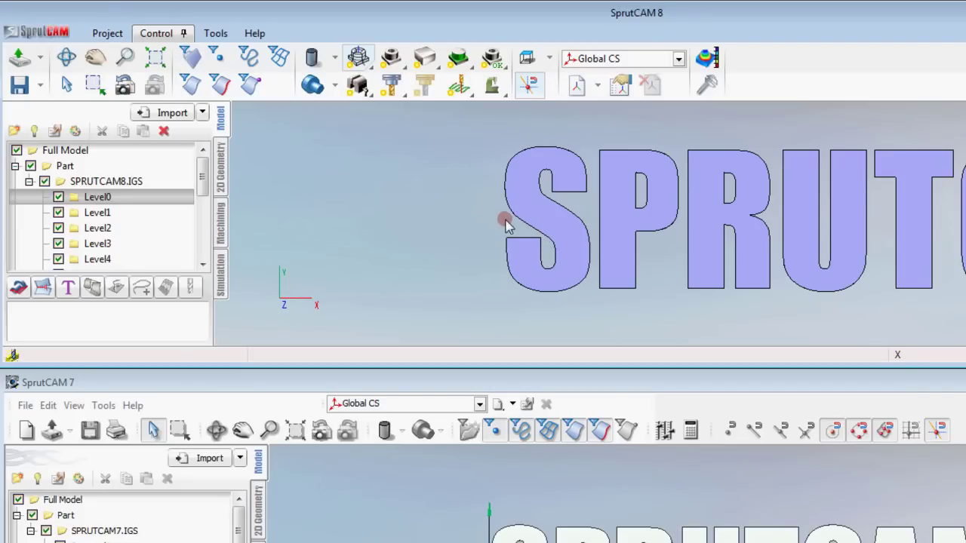
# - Try picking on the letter S with the edge and group selection filters, and turn both filters off again
pyautogui.click(219, 84)
pyautogui.click(545, 237)
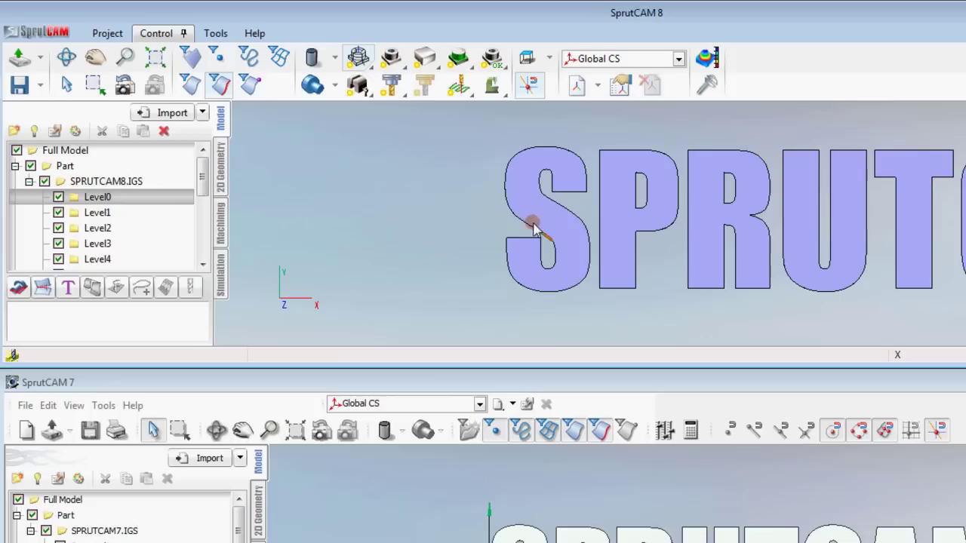
pyautogui.click(191, 56)
pyautogui.click(526, 233)
pyautogui.click(449, 202)
pyautogui.click(219, 84)
pyautogui.click(394, 171)
pyautogui.click(190, 59)
pyautogui.click(441, 290)
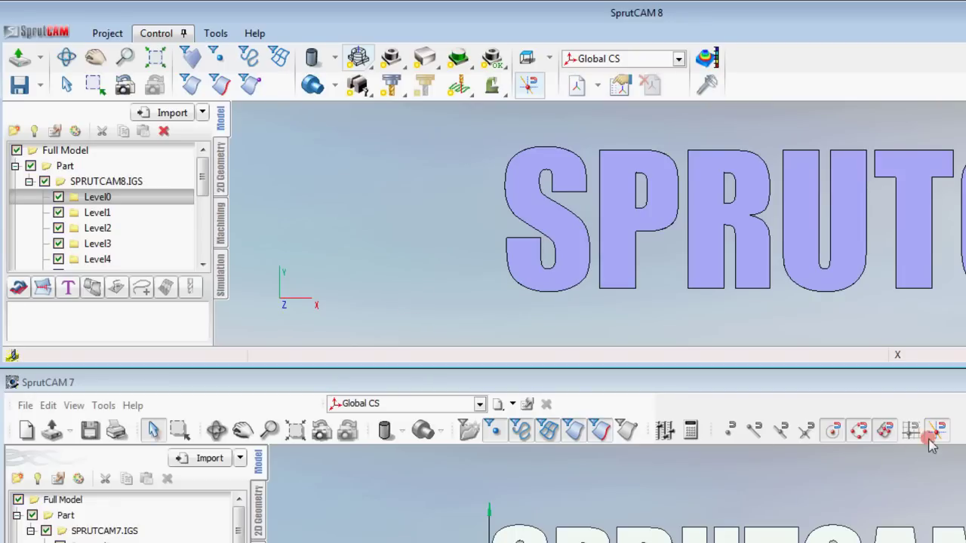
# - Compare the snap options of SprutCAM 7 with those of SprutCAM 8's 2D Geometry mode, and return to the model mode
pyautogui.click(729, 428)
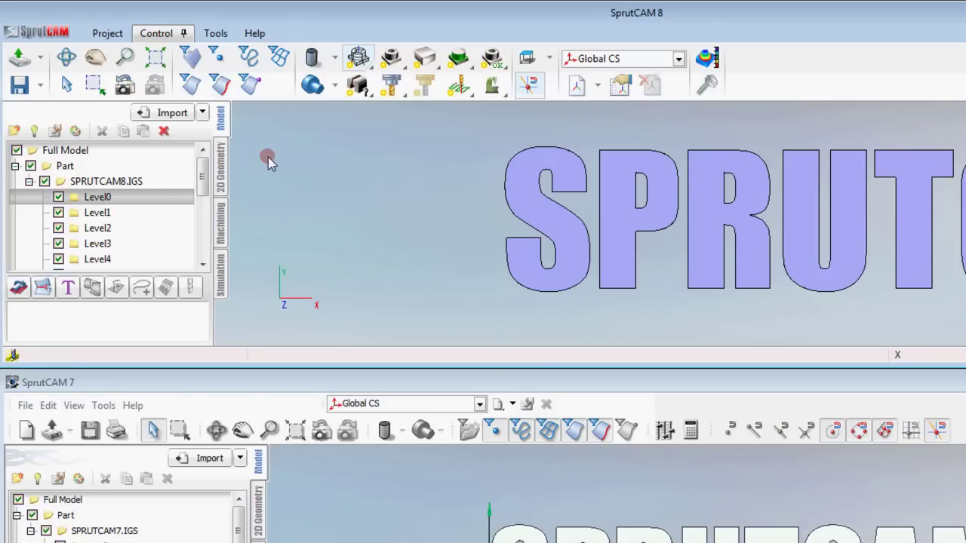
pyautogui.click(229, 174)
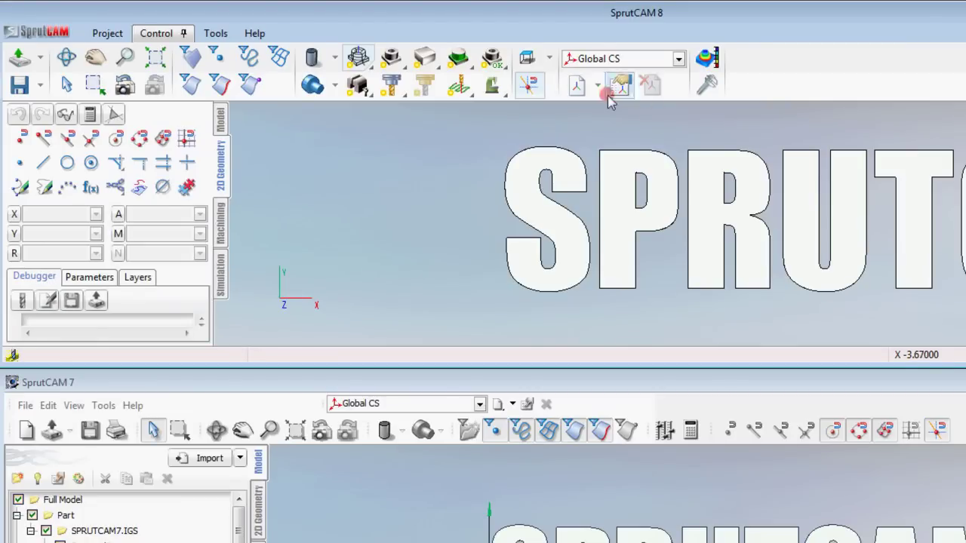
pyautogui.click(529, 87)
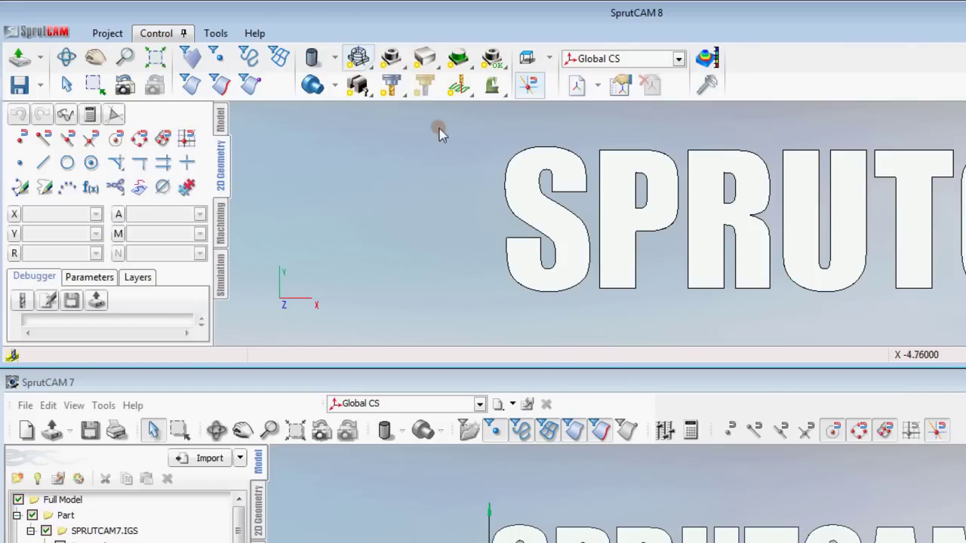
pyautogui.click(537, 91)
pyautogui.click(537, 92)
pyautogui.click(532, 87)
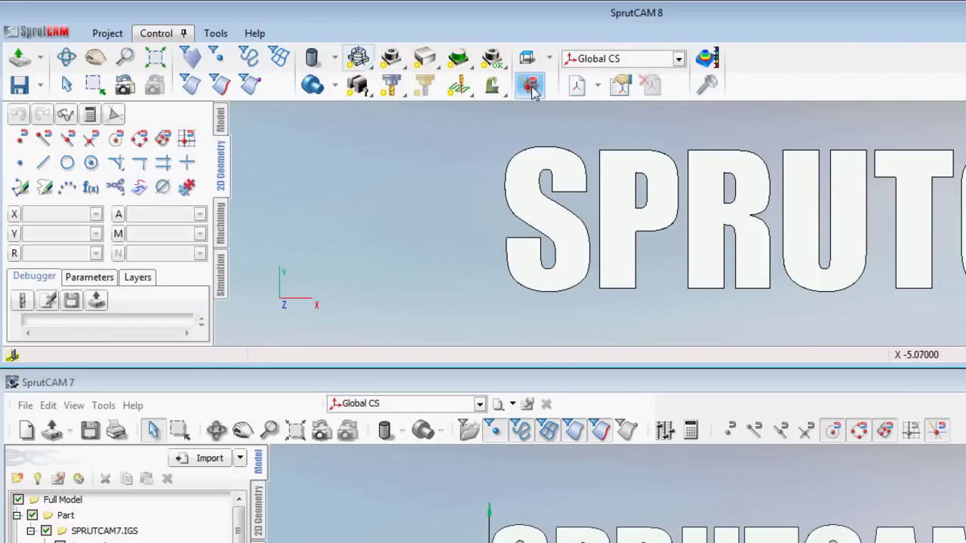
pyautogui.click(185, 137)
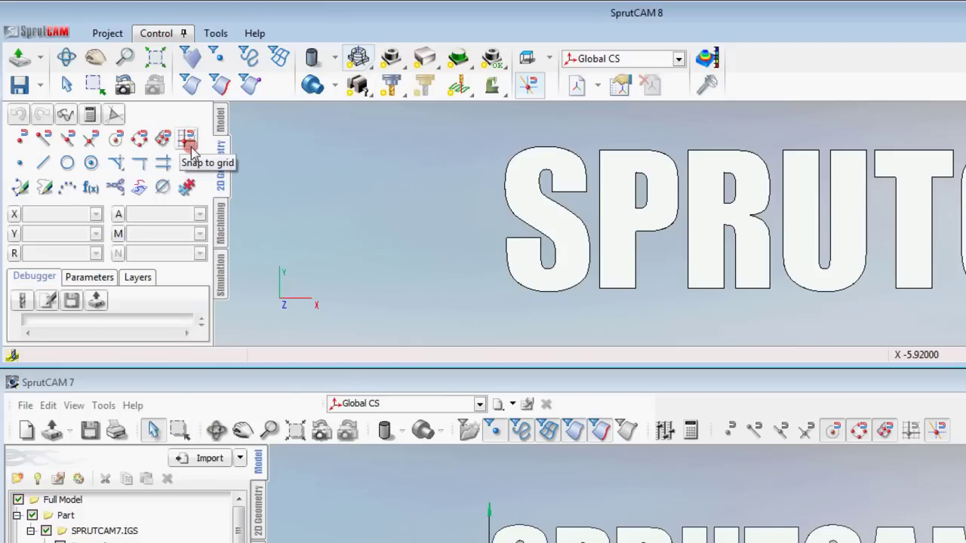
pyautogui.click(221, 119)
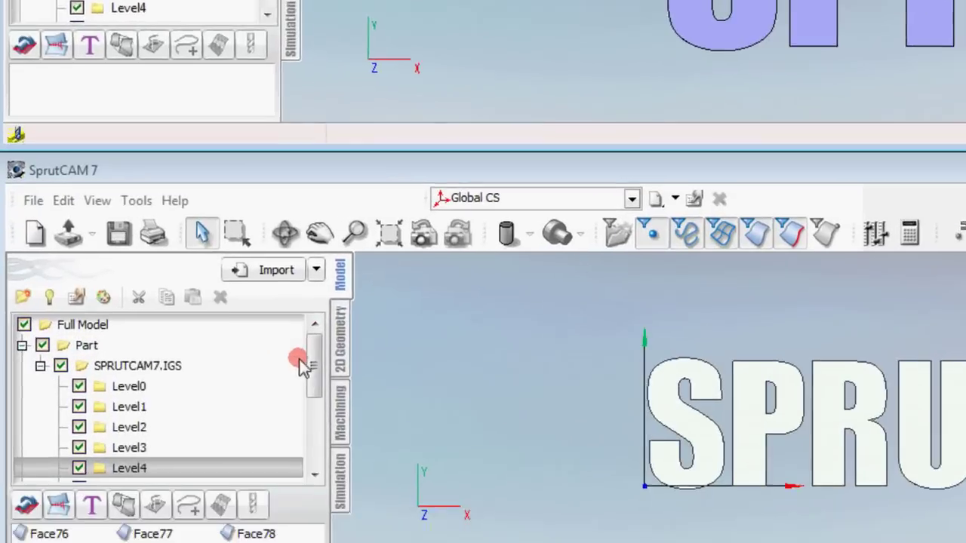
# - Compare the model trees of SprutCAM 7 and SprutCAM 8, going through SprutCAM 8's XY, YZ, ZX and XZ-ZX plane folders under 2D Geometry
pyautogui.click(238, 522)
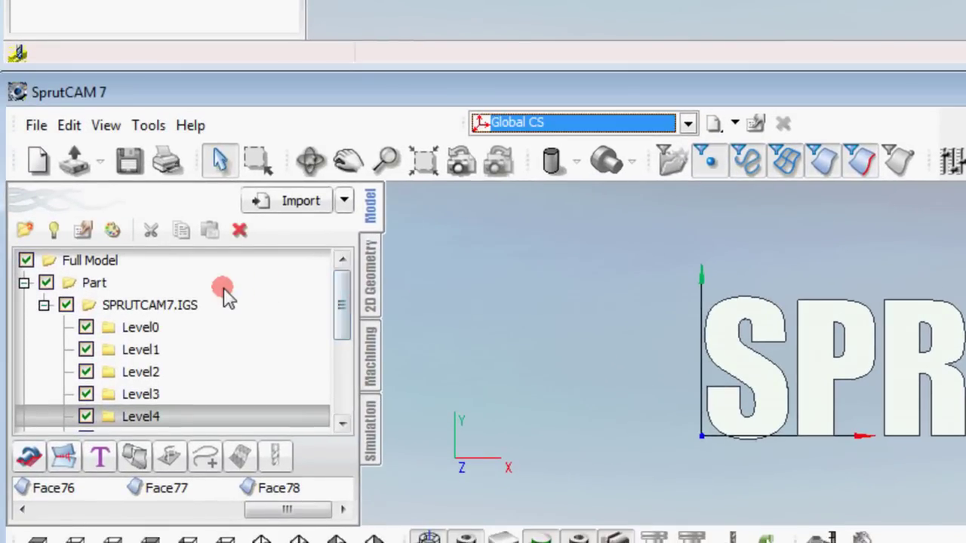
pyautogui.moveTo(350, 281); pyautogui.dragTo(347, 370)
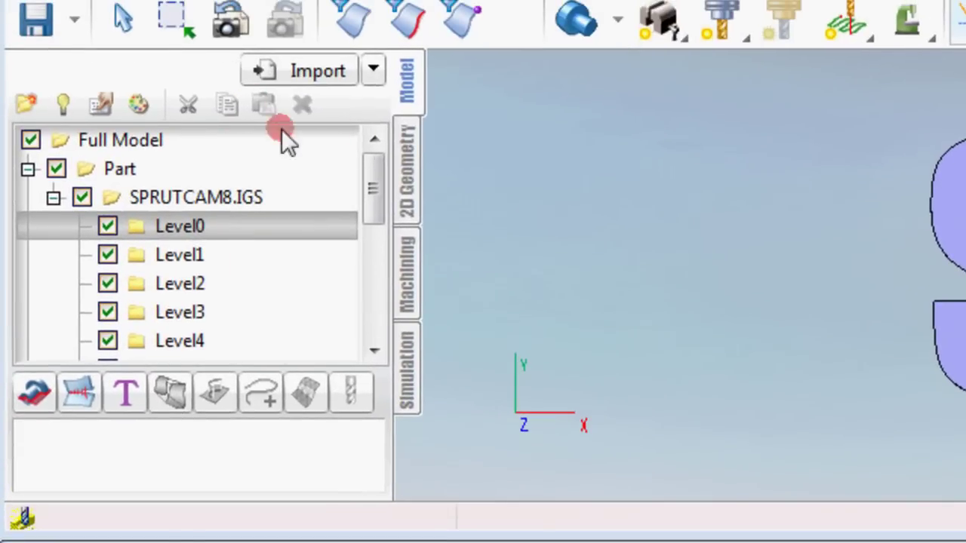
pyautogui.moveTo(375, 177); pyautogui.dragTo(373, 276)
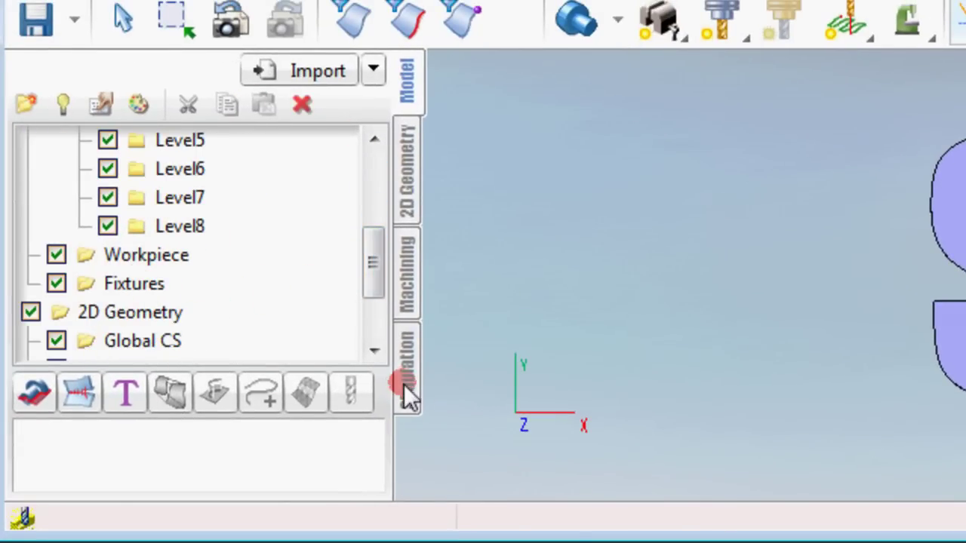
pyautogui.moveTo(375, 357); pyautogui.dragTo(375, 350)
pyautogui.click(137, 255)
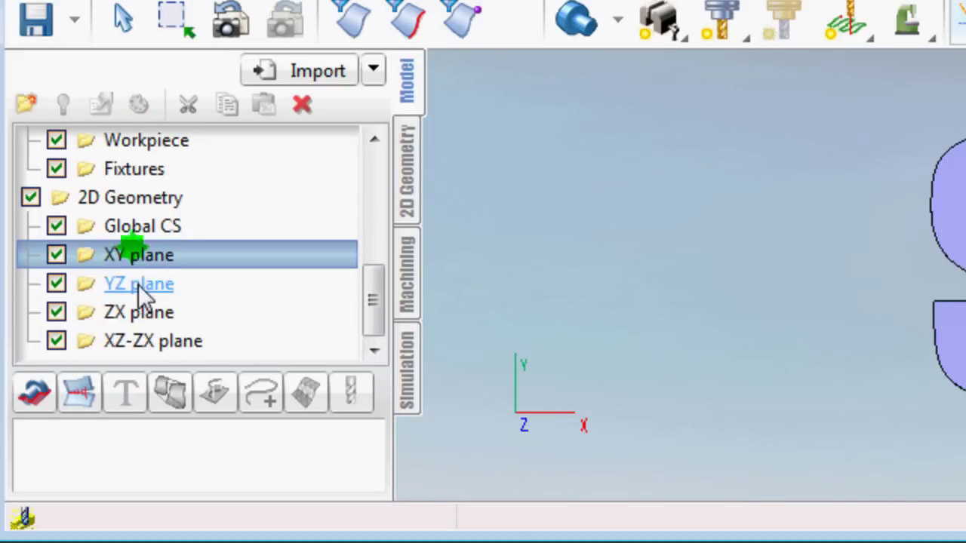
pyautogui.click(138, 285)
pyautogui.click(142, 311)
pyautogui.click(150, 343)
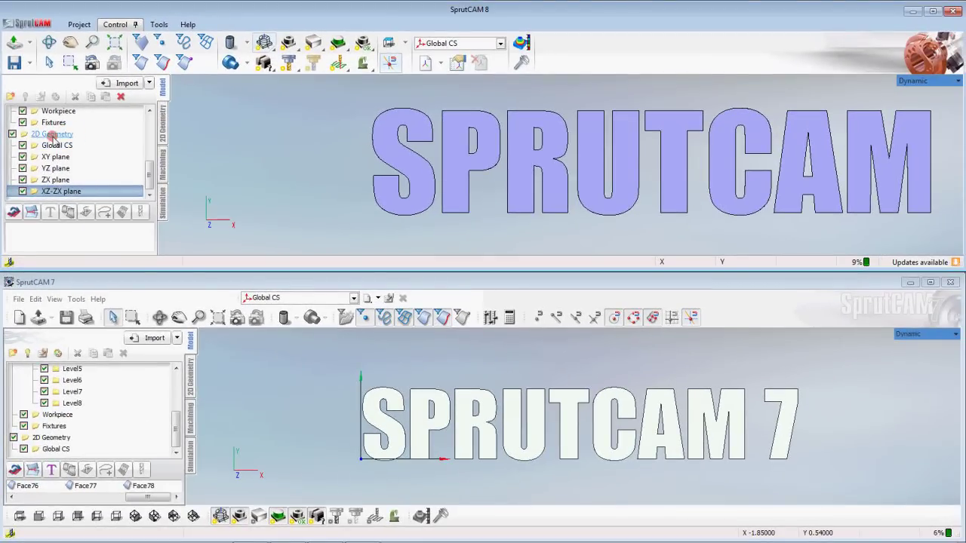
pyautogui.click(53, 135)
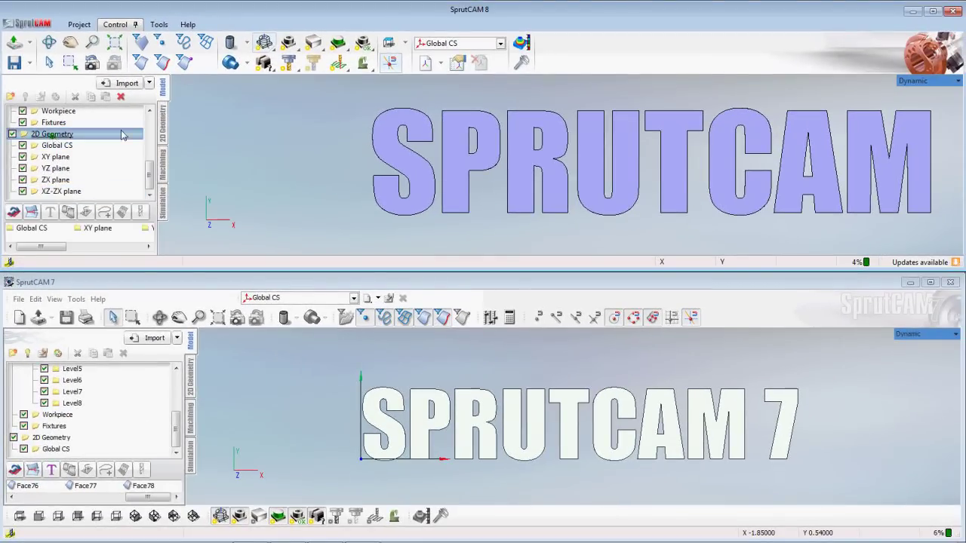
# - Sketch a horizontal line across the SprutCAM 8 letters from X -4.7, Y 2.27 in the Global CS, and return to the model tree
pyautogui.click(162, 123)
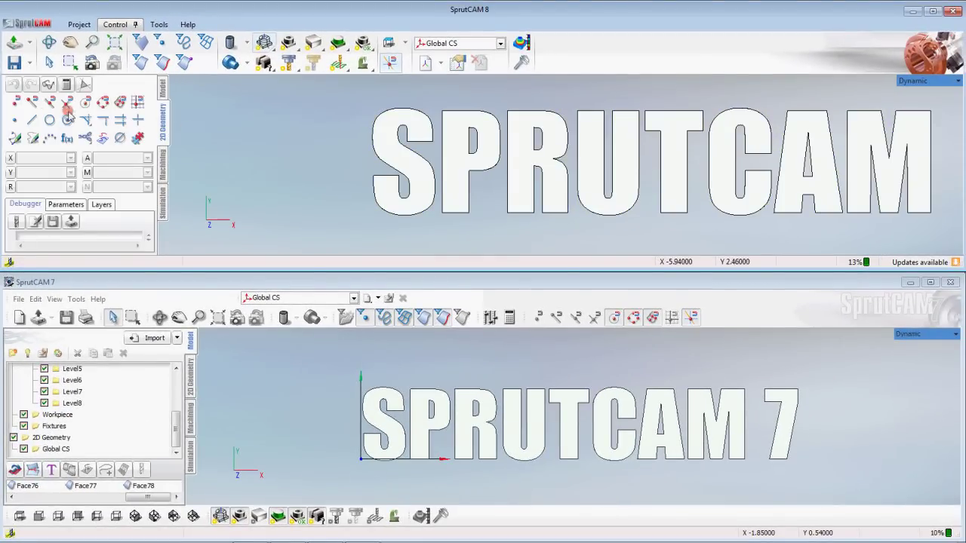
pyautogui.click(29, 123)
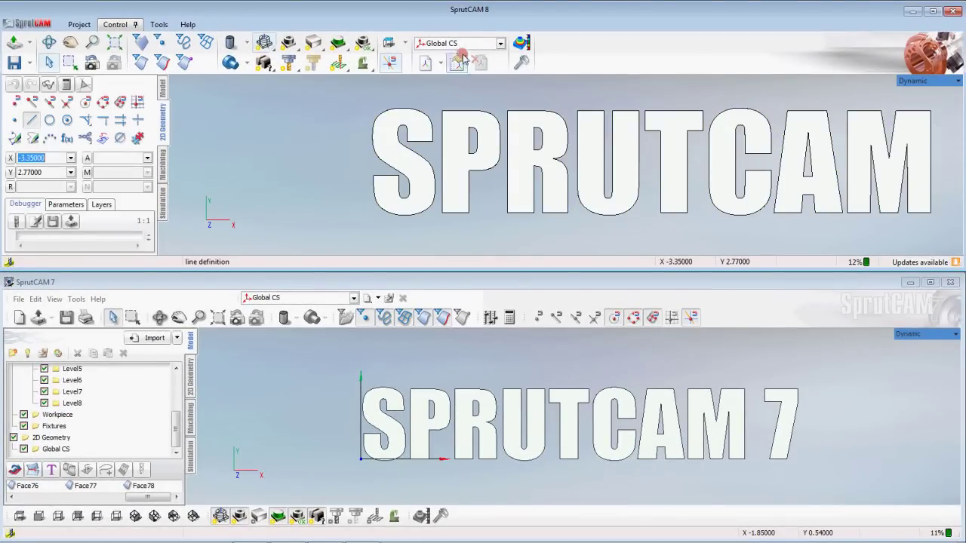
pyautogui.click(331, 140)
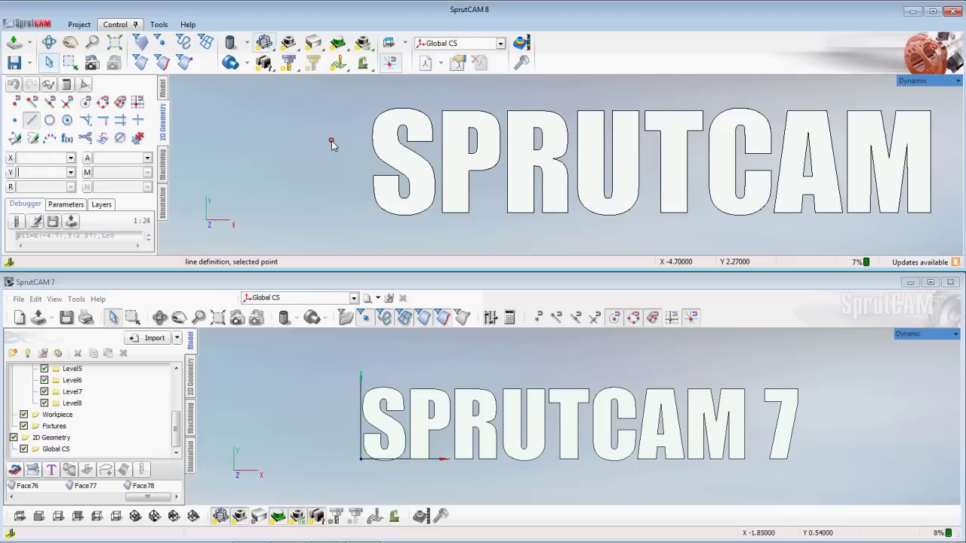
pyautogui.click(674, 141)
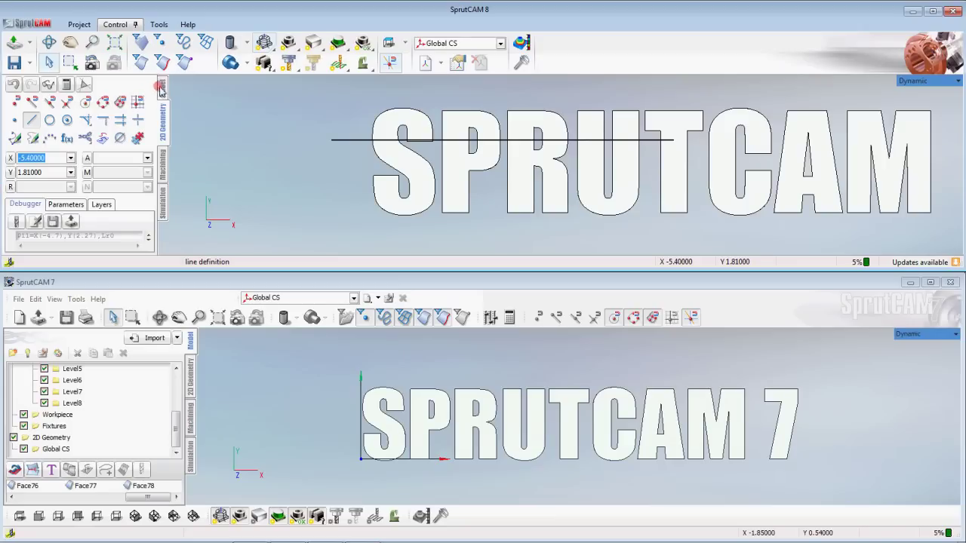
pyautogui.click(136, 103)
pyautogui.click(48, 180)
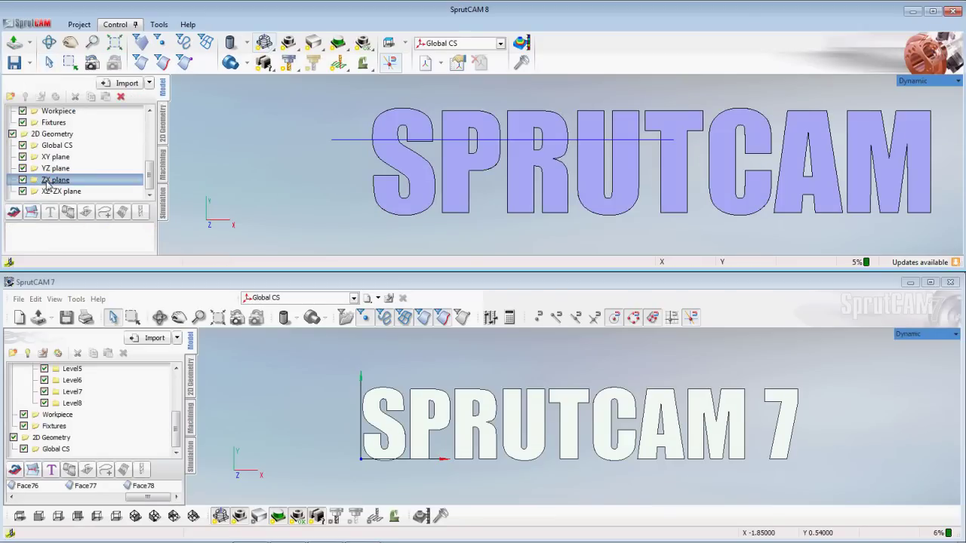
# - Try the line tool from a point on the letter R in SprutCAM 8's 2D Geometry mode, and return to the model mode
pyautogui.click(163, 130)
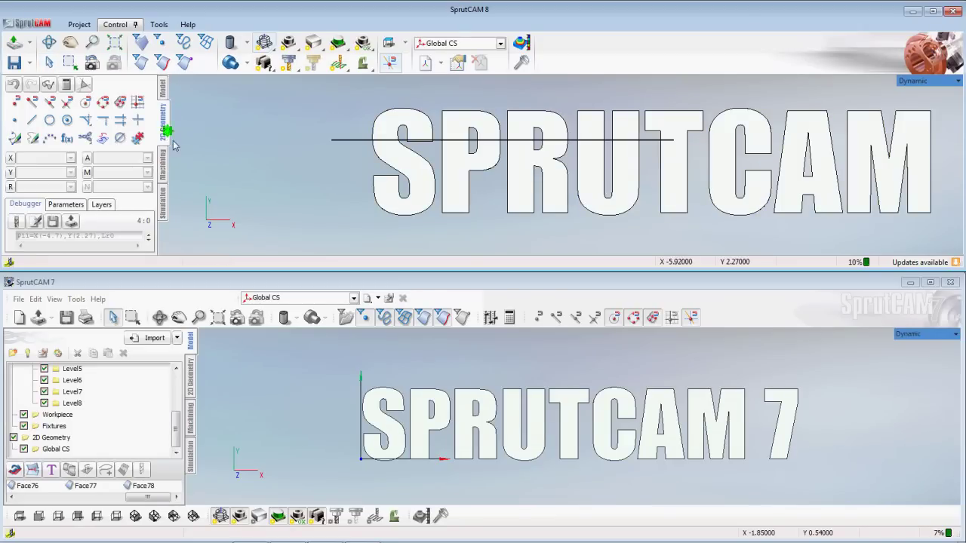
pyautogui.click(31, 120)
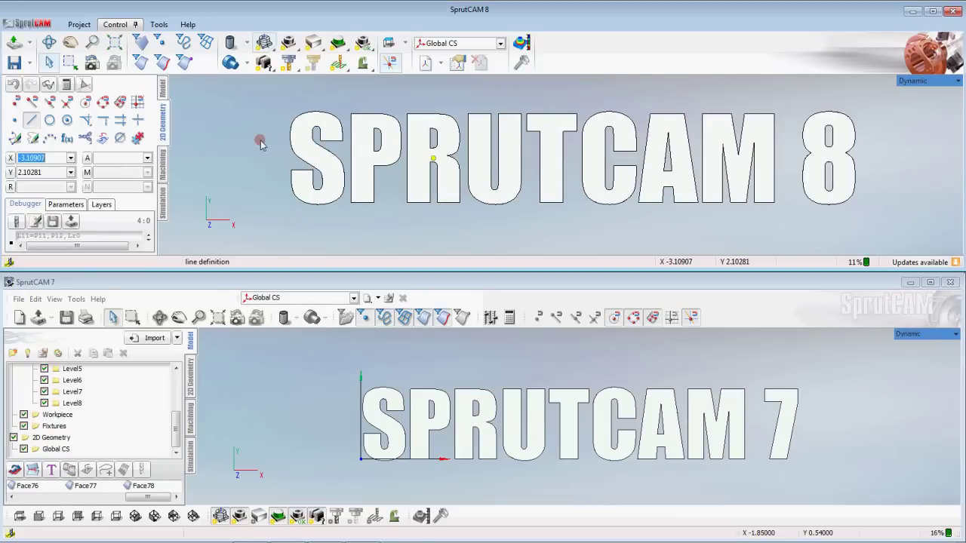
pyautogui.click(244, 143)
pyautogui.click(163, 89)
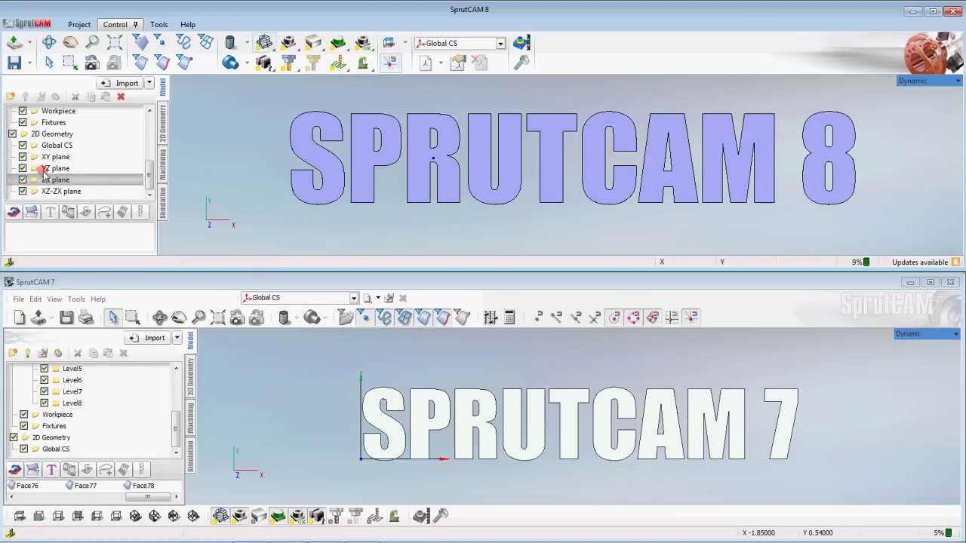
# - Compare the coordinate systems available in SprutCAM 7 with those available in SprutCAM 8
pyautogui.click(289, 344)
pyautogui.click(317, 300)
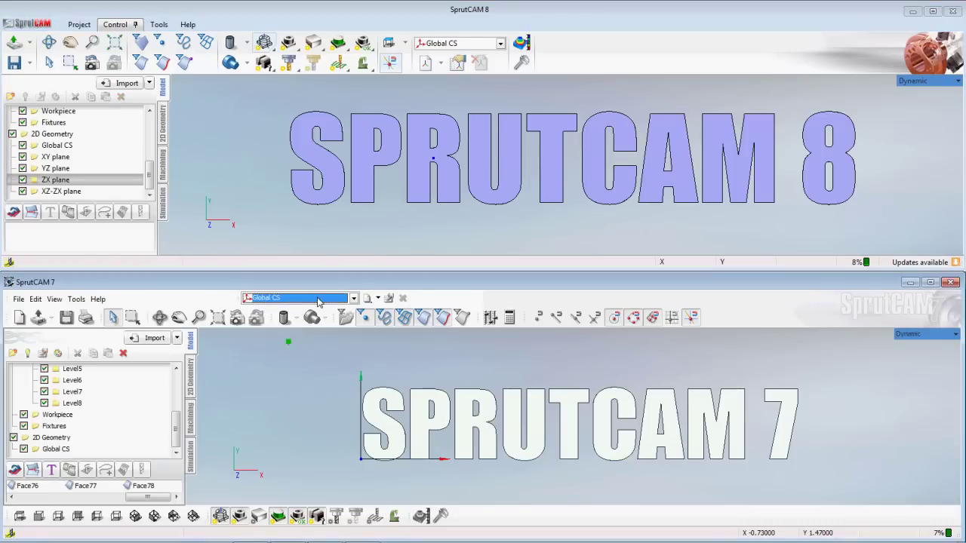
pyautogui.click(353, 299)
pyautogui.click(354, 299)
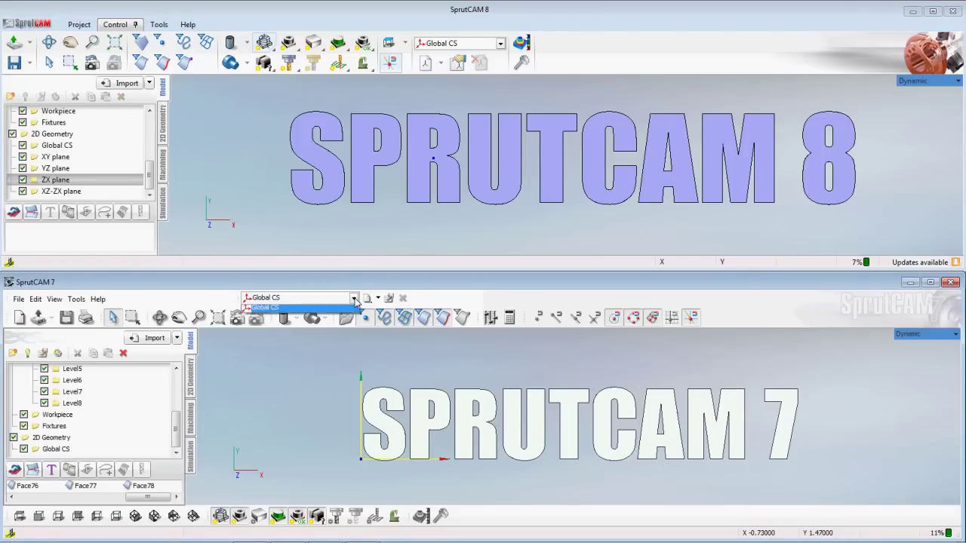
pyautogui.click(274, 301)
pyautogui.click(265, 224)
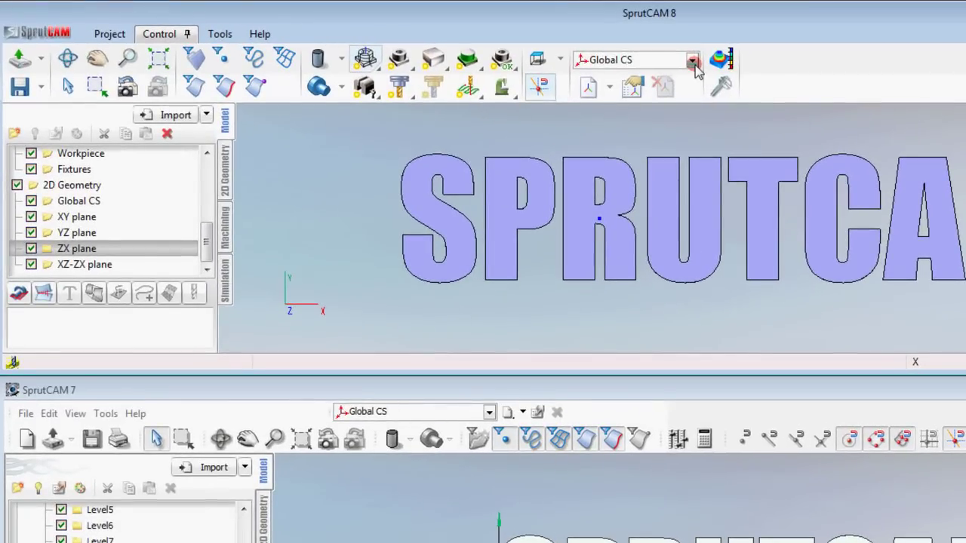
pyautogui.click(501, 47)
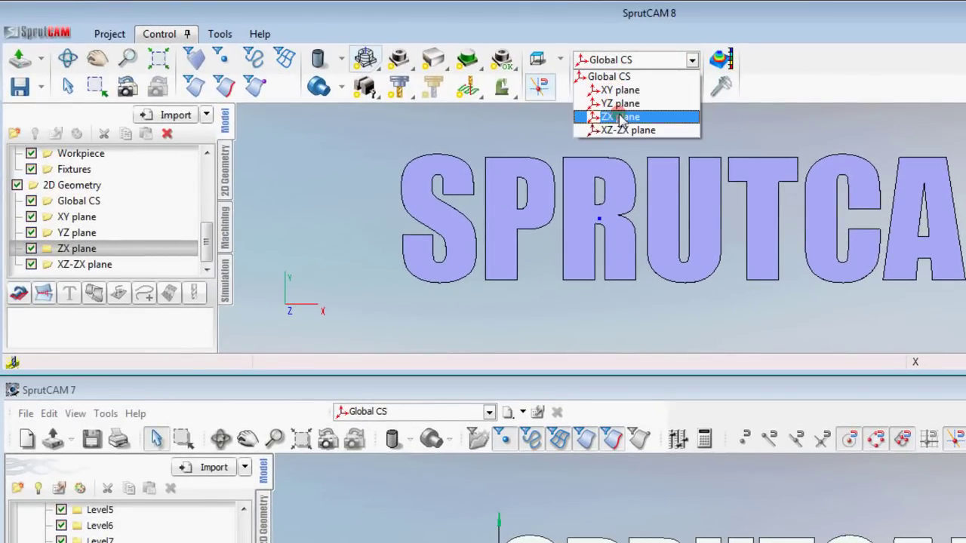
pyautogui.click(367, 176)
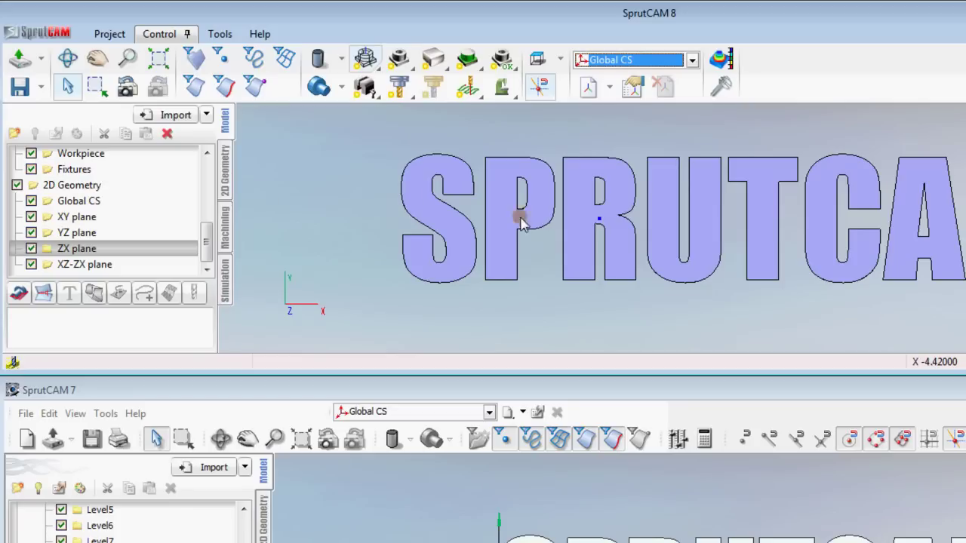
# - Activate the Global CS in SprutCAM 8 and sketch a line from X -4.46, Y 2.41 across the letters to the A
pyautogui.click(601, 66)
pyautogui.click(608, 77)
pyautogui.click(223, 169)
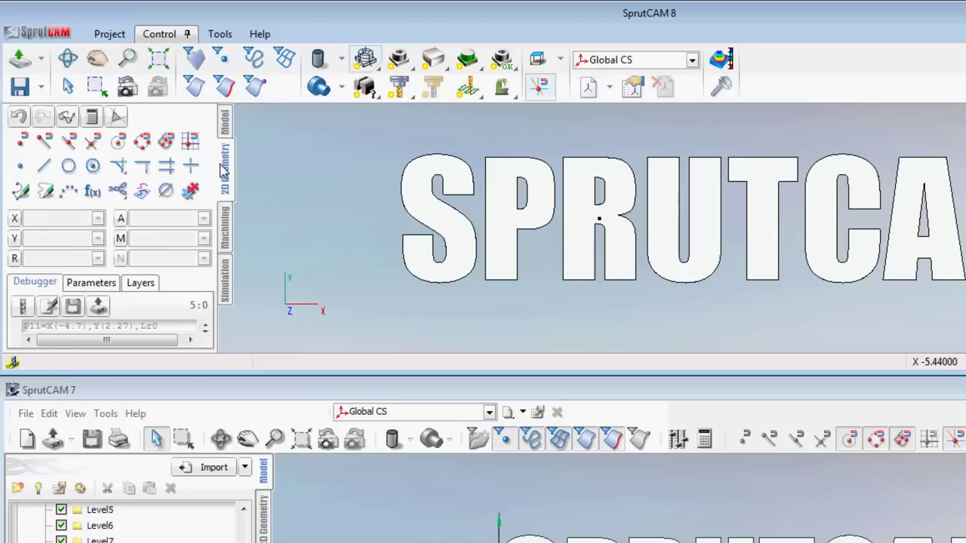
pyautogui.click(43, 166)
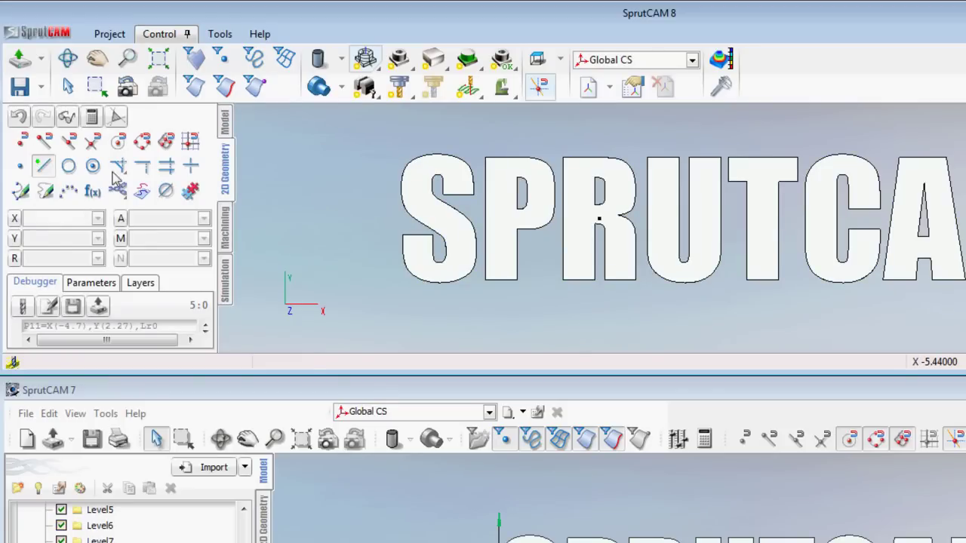
pyautogui.click(389, 171)
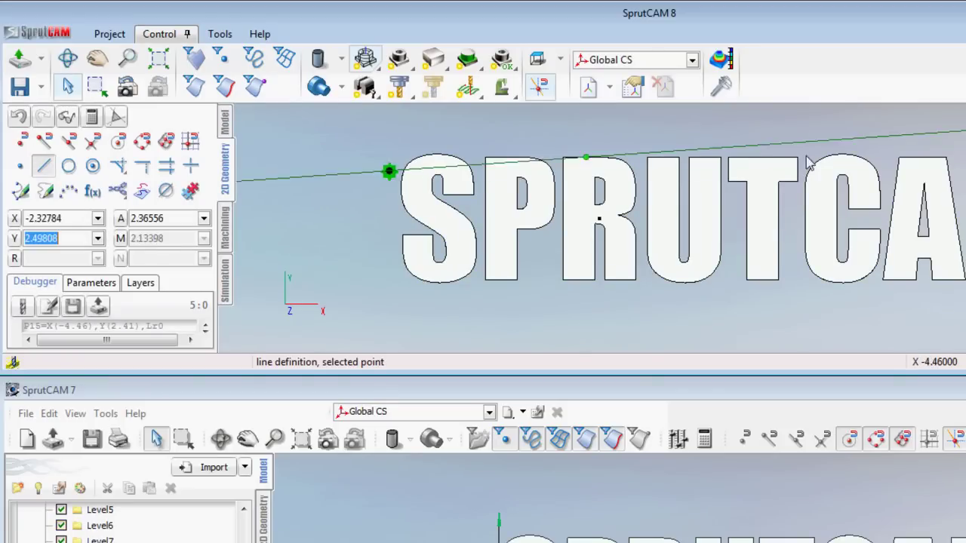
pyautogui.click(898, 171)
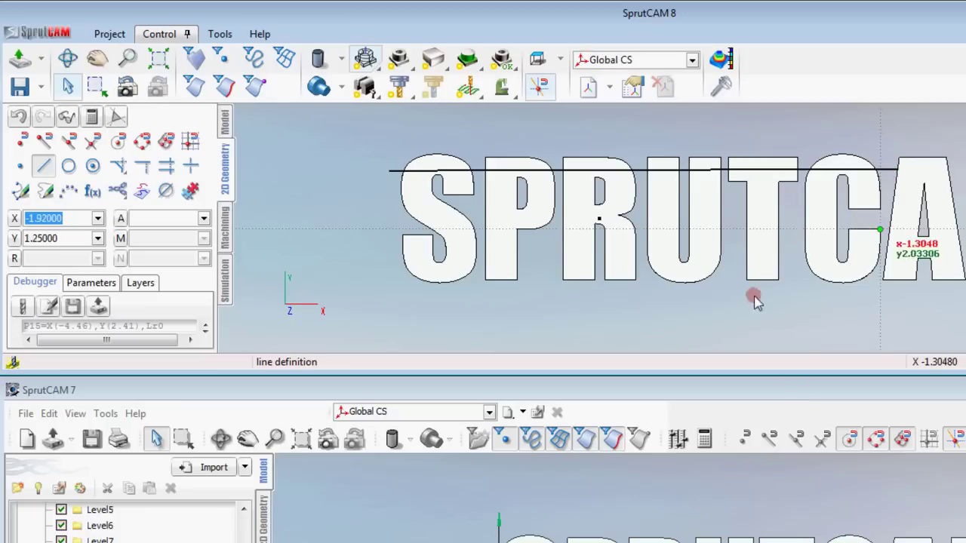
# - Make the YZ plane the active coordinate system in SprutCAM 8 and try line points on it, including one at its origin
pyautogui.click(691, 60)
pyautogui.click(649, 104)
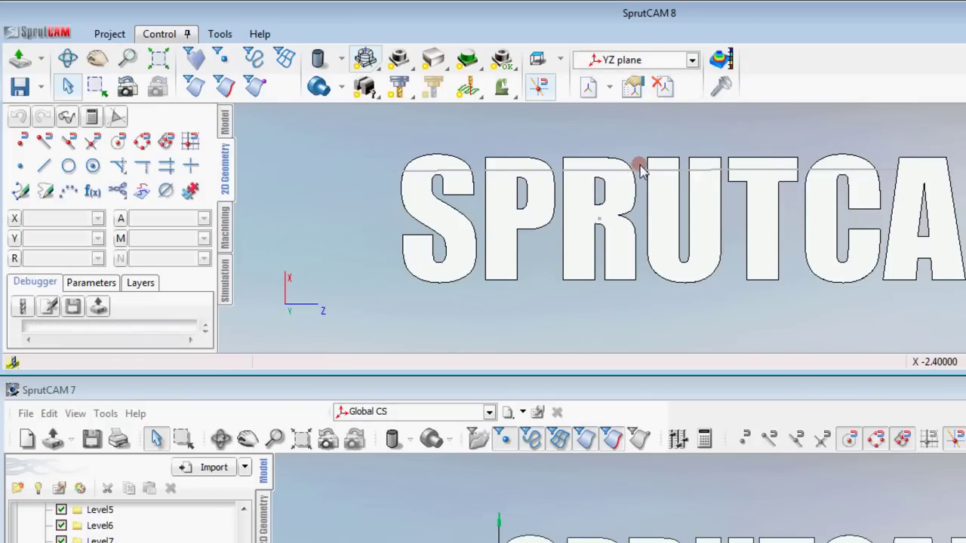
pyautogui.click(43, 166)
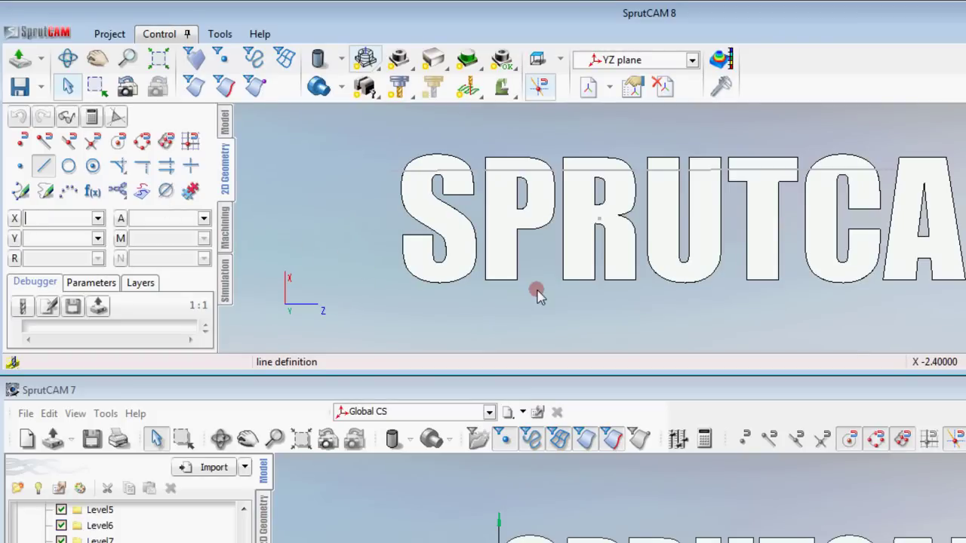
pyautogui.moveTo(558, 290); pyautogui.dragTo(567, 256, button='middle')
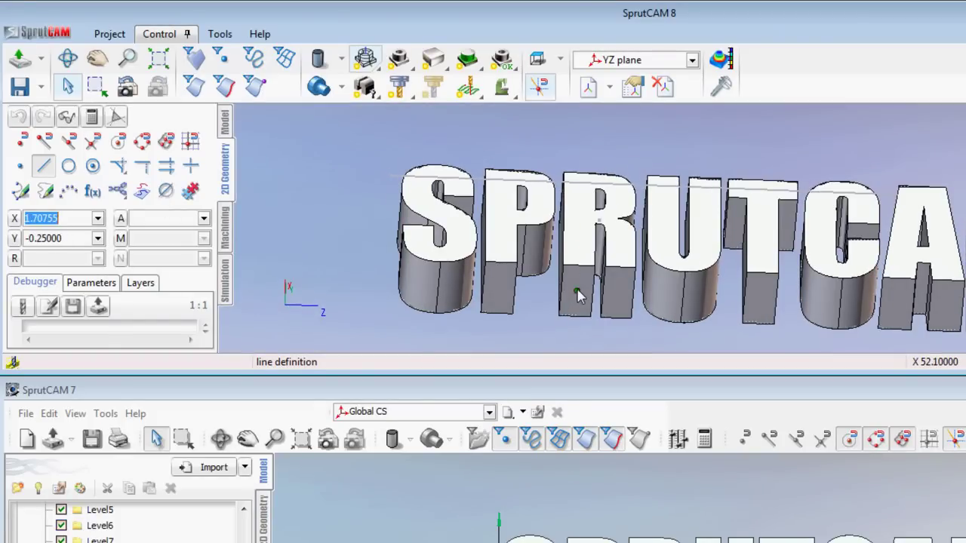
pyautogui.click(578, 208)
pyautogui.moveTo(618, 305); pyautogui.dragTo(411, 196, button='right')
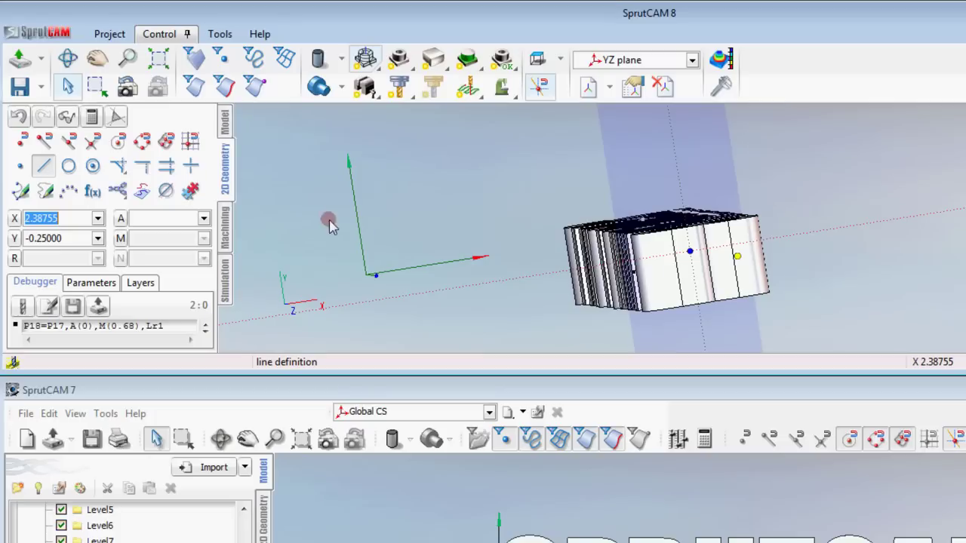
pyautogui.click(368, 274)
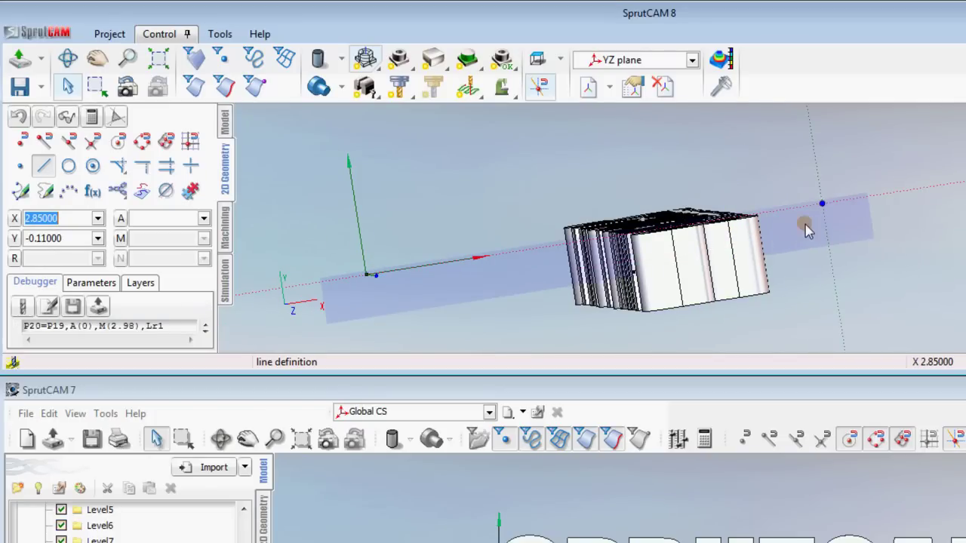
# - Sketch a short slanted line on the YZ plane just outside the solid letters
pyautogui.click(805, 224)
pyautogui.click(823, 203)
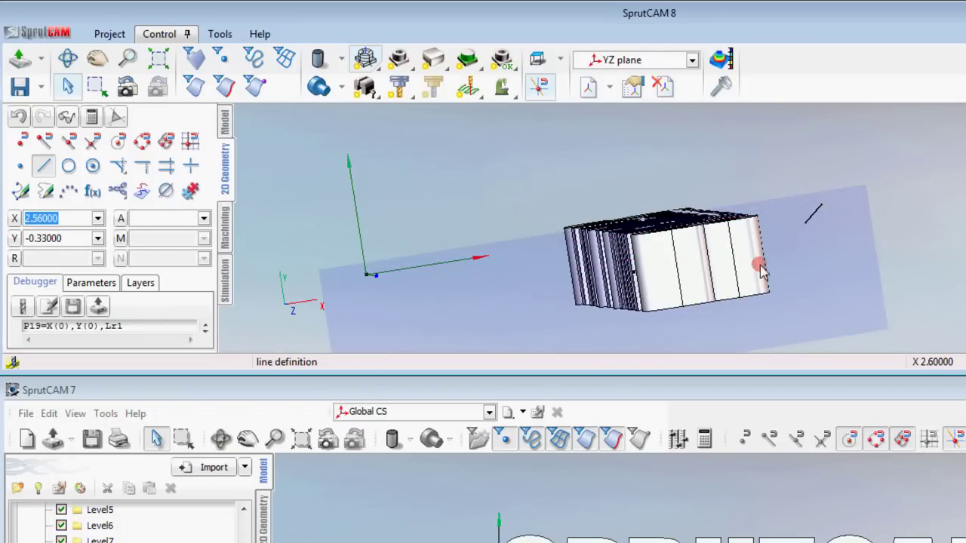
pyautogui.moveTo(756, 265); pyautogui.dragTo(952, 390, button='right')
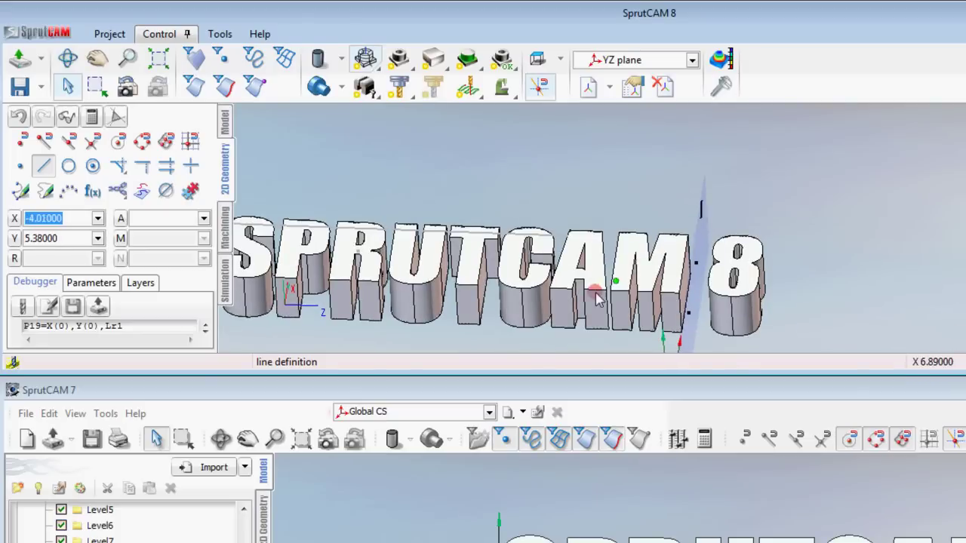
pyautogui.moveTo(596, 295); pyautogui.dragTo(813, 221, button='middle')
pyautogui.moveTo(729, 208); pyautogui.dragTo(679, 66, button='right')
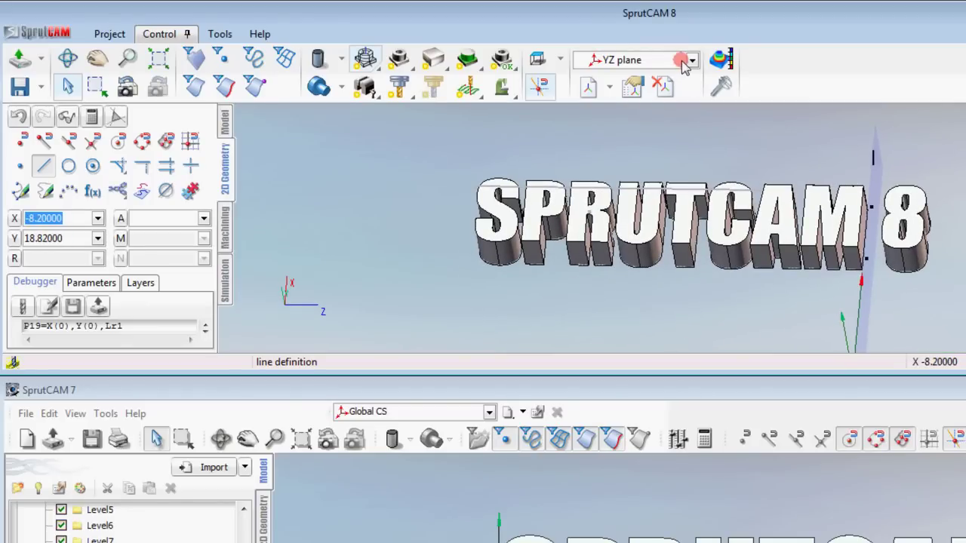
# - Check SprutCAM 8's coordinate systems and examine the contents of the YZ plane, XY plane, Global CS and 2D Geometry folders in the model tree
pyautogui.click(688, 62)
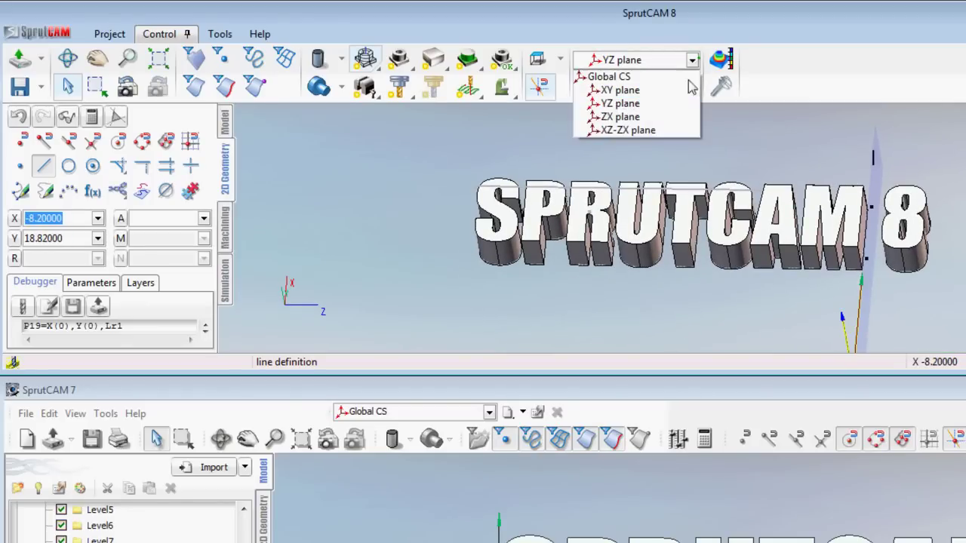
pyautogui.click(378, 188)
pyautogui.click(224, 122)
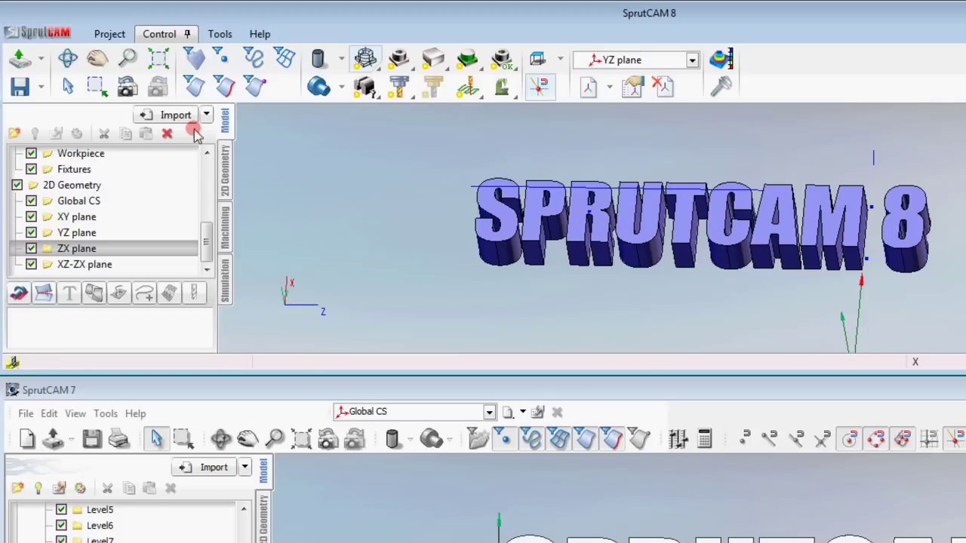
pyautogui.click(66, 234)
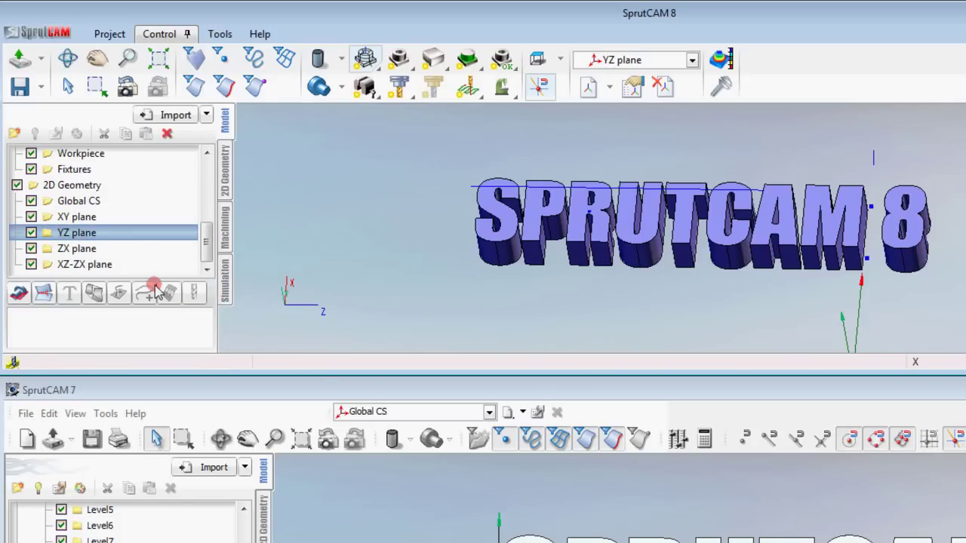
pyautogui.moveTo(155, 278)
pyautogui.mouseDown()
pyautogui.moveTo(165, 199)
pyautogui.moveTo(157, 268)
pyautogui.mouseUp()
pyautogui.click(64, 220)
pyautogui.click(70, 202)
pyautogui.click(70, 185)
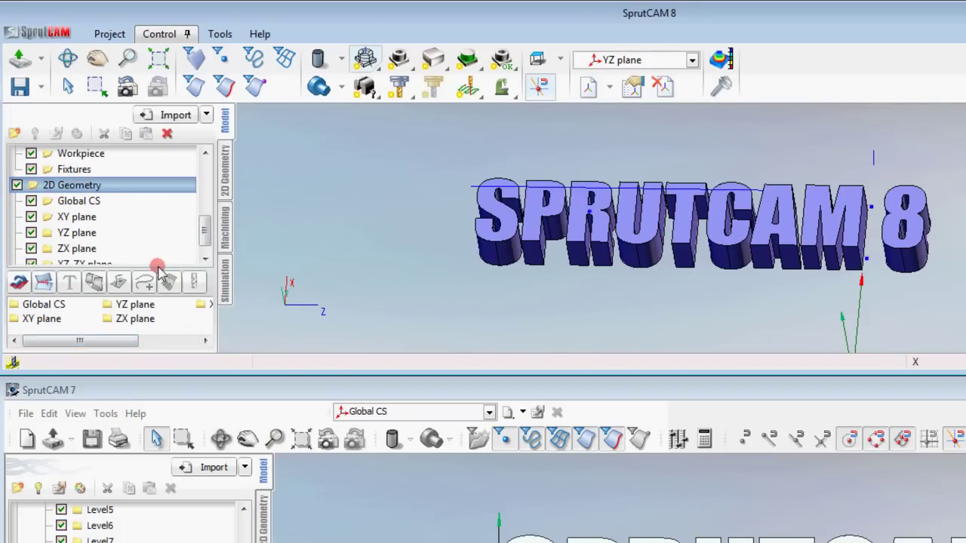
# - Enlarge the item list beneath SprutCAM 8's model tree and examine the contents of the 2D Geometry and YZ plane folders
pyautogui.moveTo(154, 268); pyautogui.dragTo(155, 207)
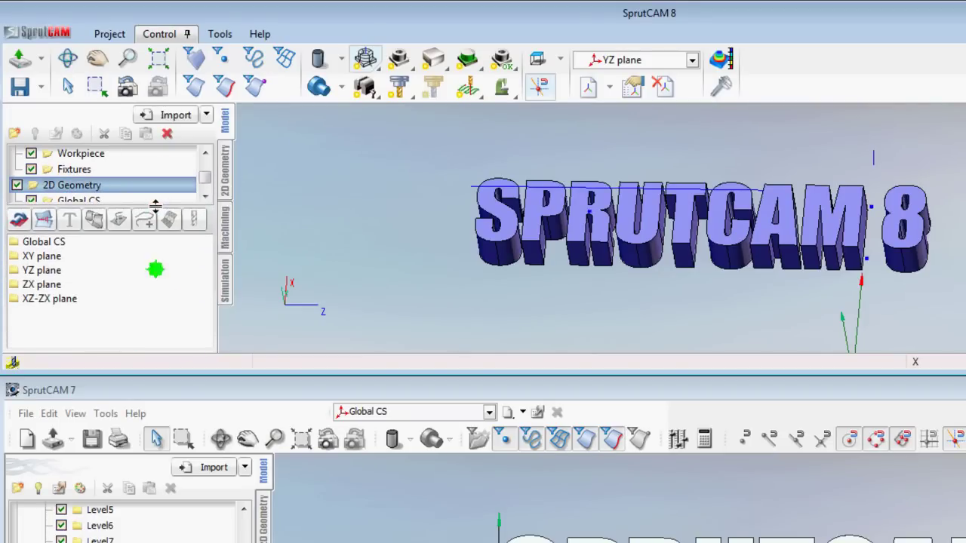
pyautogui.click(43, 271)
pyautogui.doubleClick(44, 275)
pyautogui.click(60, 264)
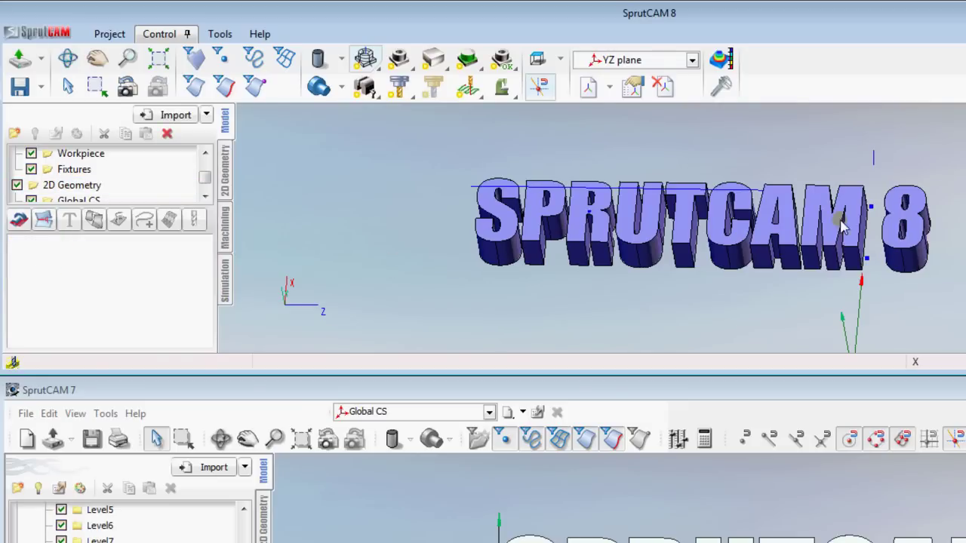
pyautogui.click(55, 227)
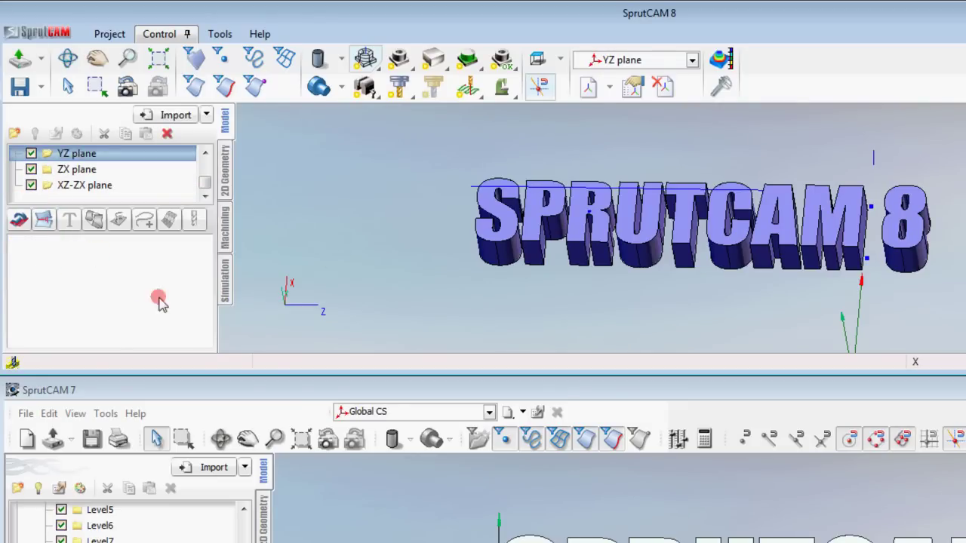
pyautogui.moveTo(178, 204); pyautogui.dragTo(179, 181)
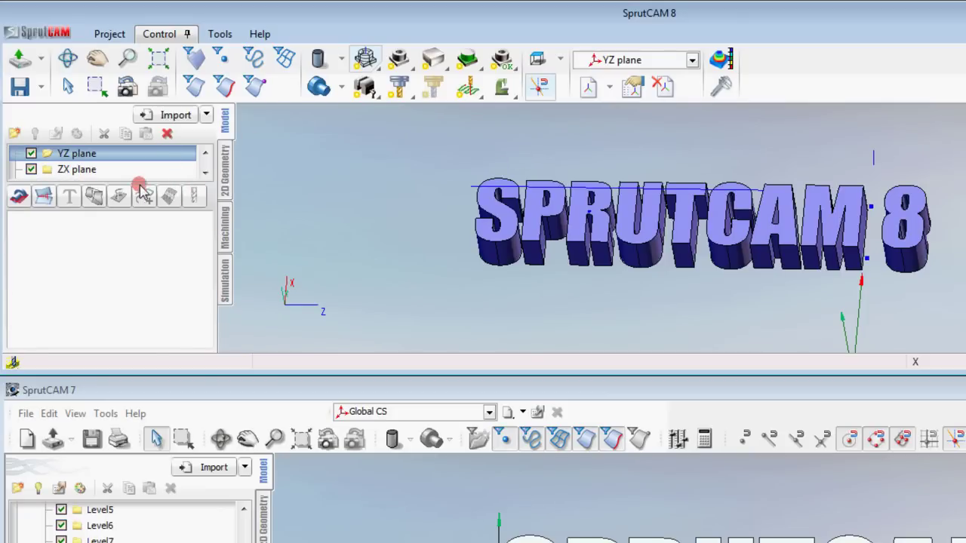
pyautogui.moveTo(144, 181); pyautogui.dragTo(128, 281)
pyautogui.moveTo(202, 239); pyautogui.dragTo(203, 222)
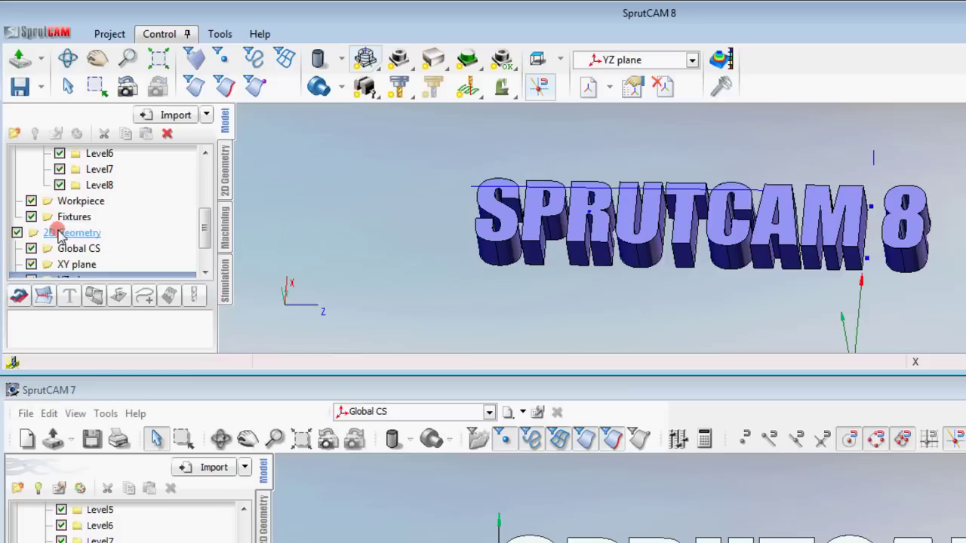
pyautogui.click(85, 233)
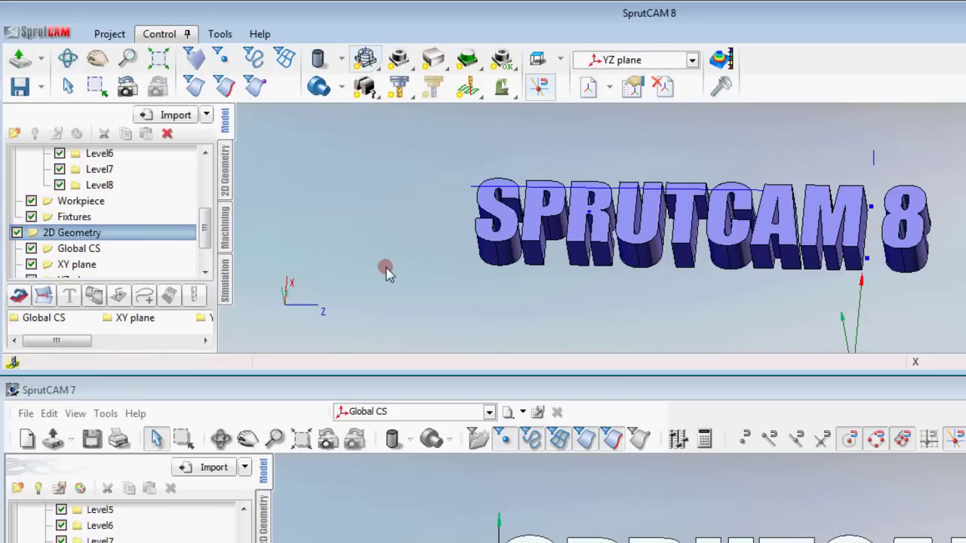
# - Make the Global CS active in SprutCAM 8's 2D geometry mode and examine the debugger's records of the sketched line and points
pyautogui.click(225, 162)
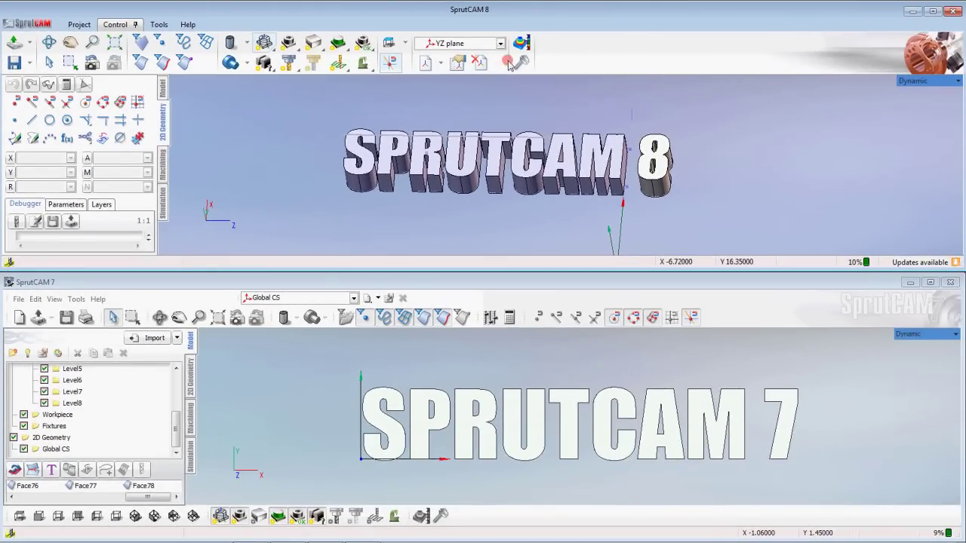
pyautogui.click(501, 44)
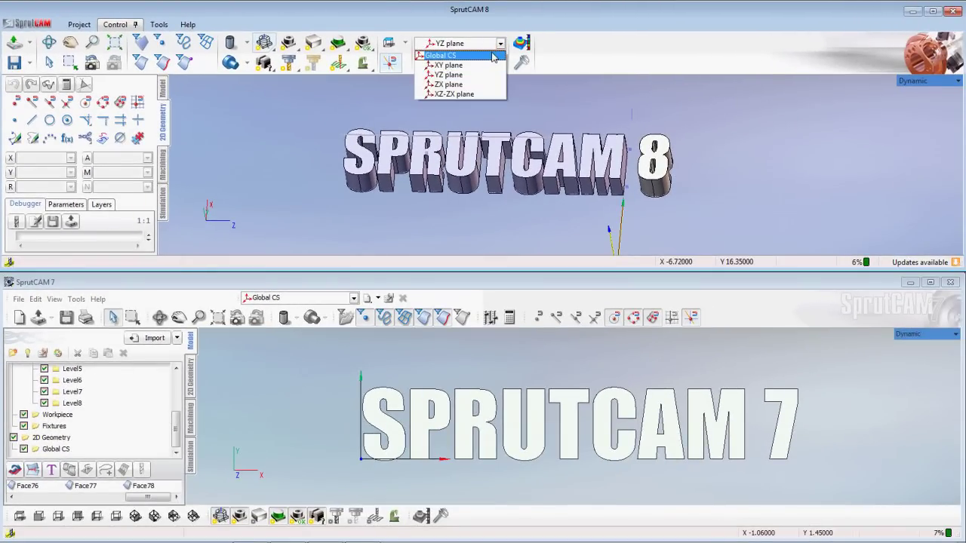
pyautogui.click(474, 67)
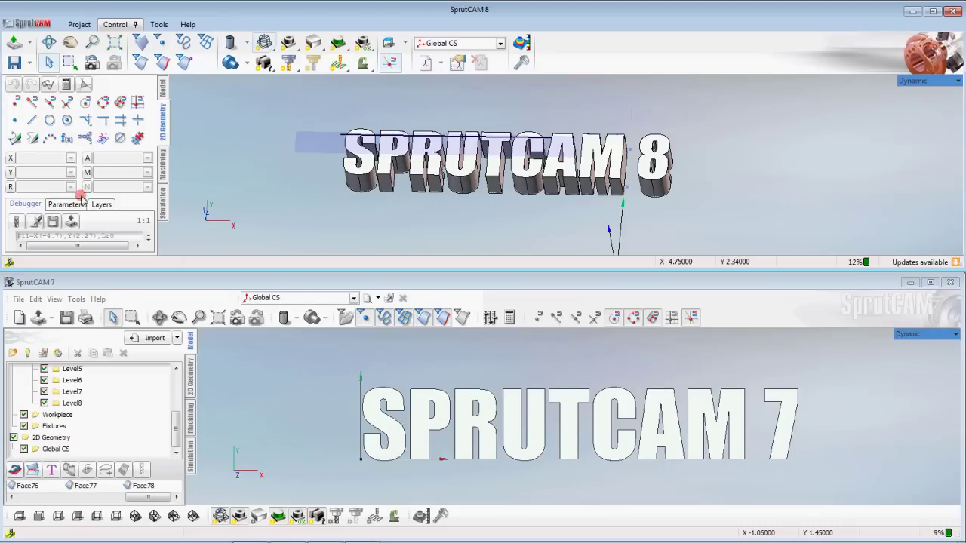
pyautogui.click(127, 235)
pyautogui.click(129, 239)
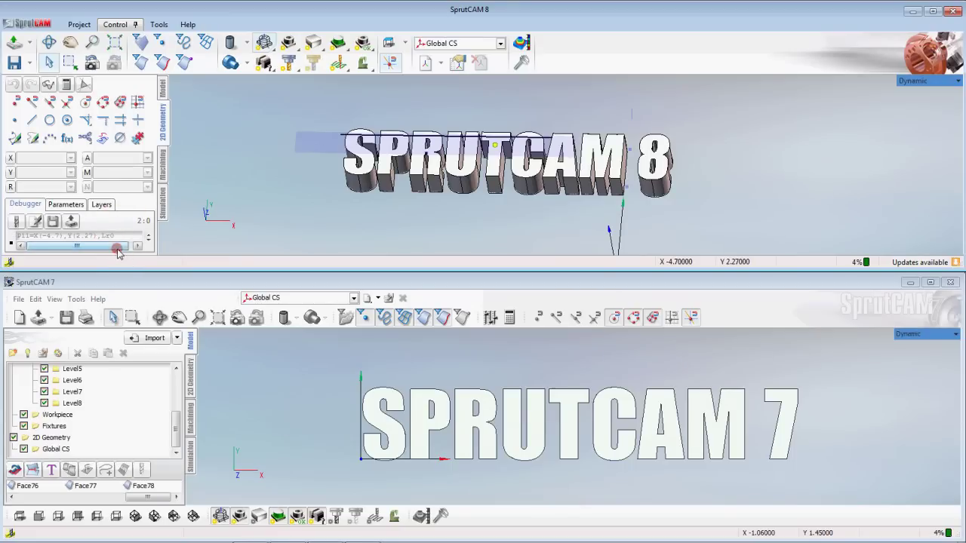
pyautogui.click(126, 235)
pyautogui.moveTo(76, 235); pyautogui.dragTo(129, 274)
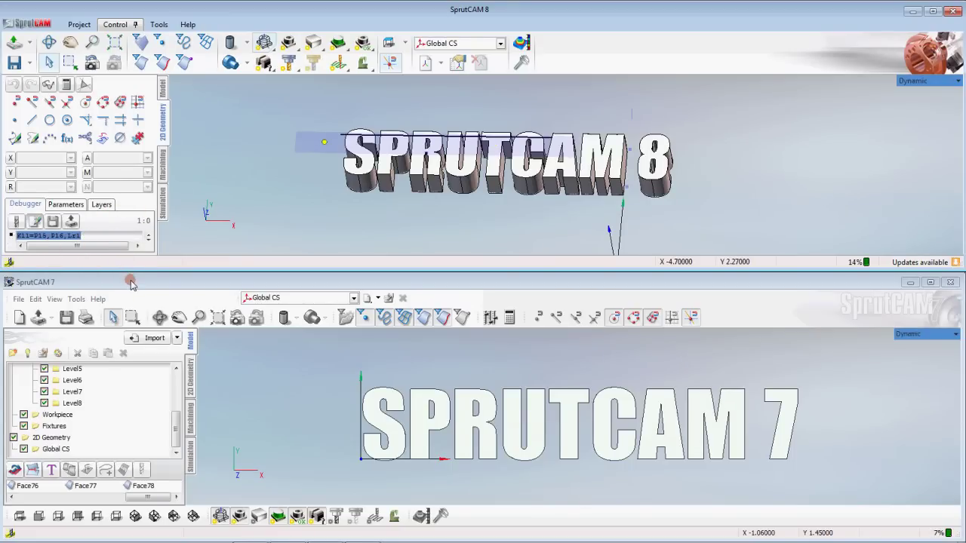
# - Review the SprutCAM 8 letters in the machining, 2D geometry and model modes
pyautogui.click(162, 168)
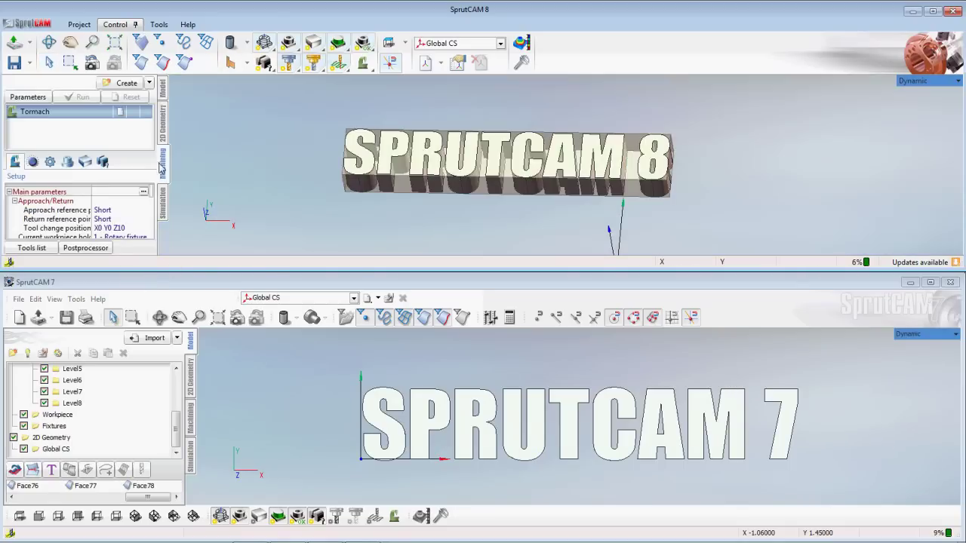
pyautogui.click(162, 134)
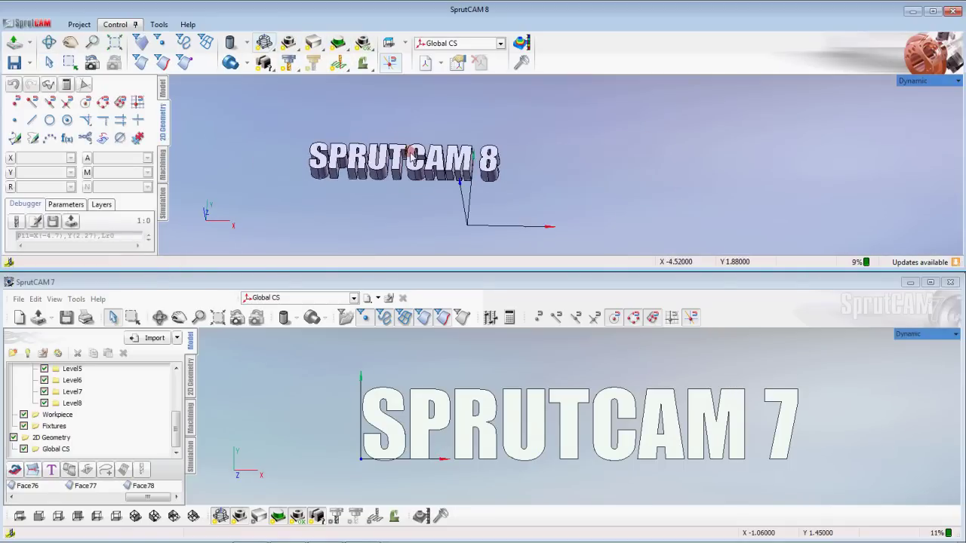
pyautogui.moveTo(486, 116); pyautogui.dragTo(551, 180, button='middle')
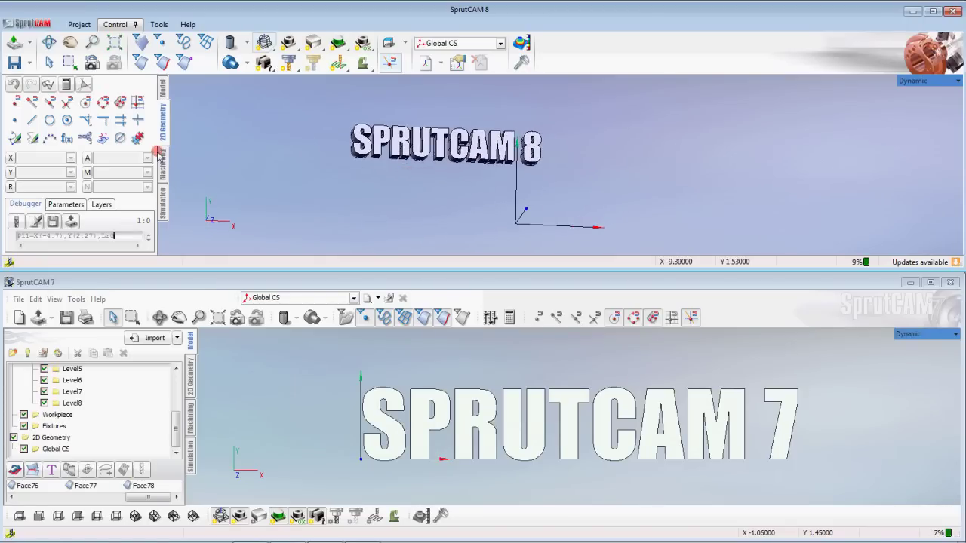
pyautogui.click(168, 90)
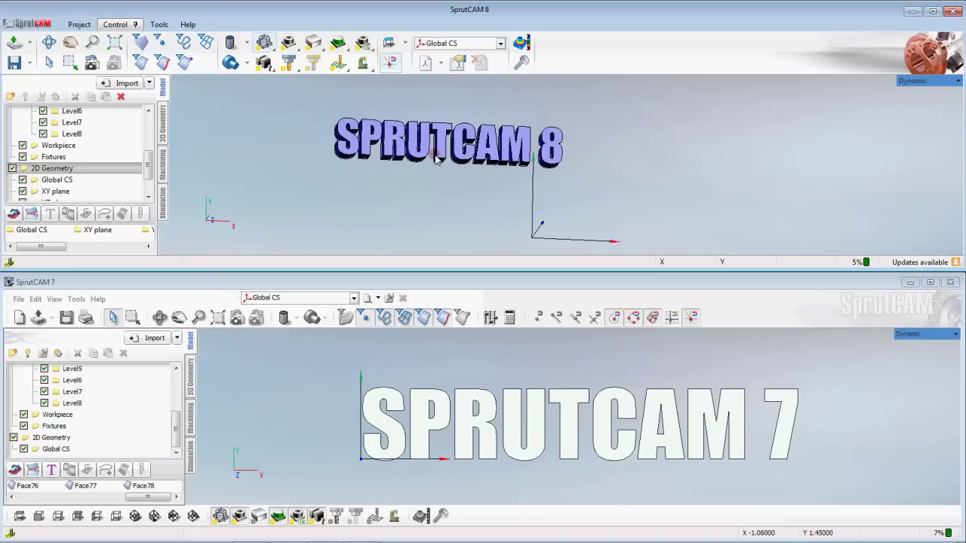
pyautogui.moveTo(459, 174)
pyautogui.mouseDown(button='middle')
pyautogui.moveTo(486, 165)
pyautogui.moveTo(474, 170)
pyautogui.mouseUp(button='middle')
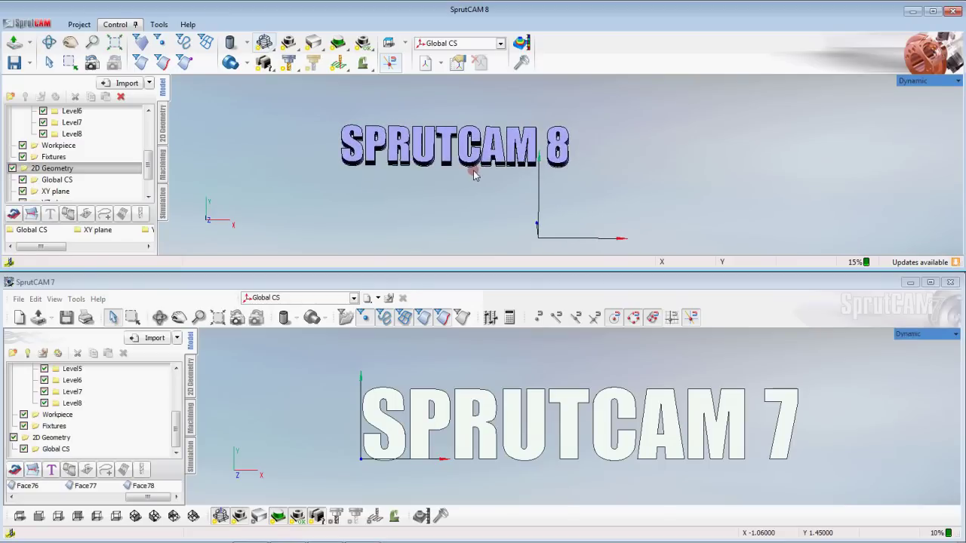
# - Check the letters' position relative to the Global CS origin and view the model tree from the Full Model folder
pyautogui.click(536, 185)
pyautogui.click(539, 235)
pyautogui.click(154, 163)
pyautogui.moveTo(146, 168); pyautogui.dragTo(147, 127)
pyautogui.click(209, 138)
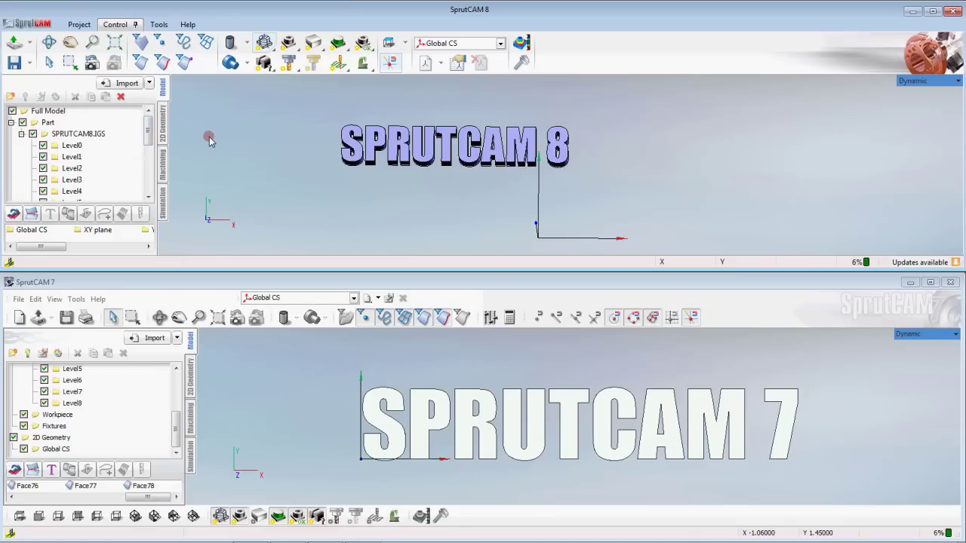
# - Switch to SprutCAM 7 and enlarge the item list beneath its model tree, with the tree shown from the Full Model folder
pyautogui.click(647, 432)
pyautogui.click(589, 432)
pyautogui.click(192, 337)
pyautogui.click(109, 460)
pyautogui.moveTo(109, 460); pyautogui.dragTo(110, 435)
pyautogui.moveTo(176, 409); pyautogui.dragTo(178, 367)
# - Relocate the zero of SPRUTCAM7.IGS in the Part folder to X Middle, Y Middle and Z Max with Spatial transformations
pyautogui.click(39, 381)
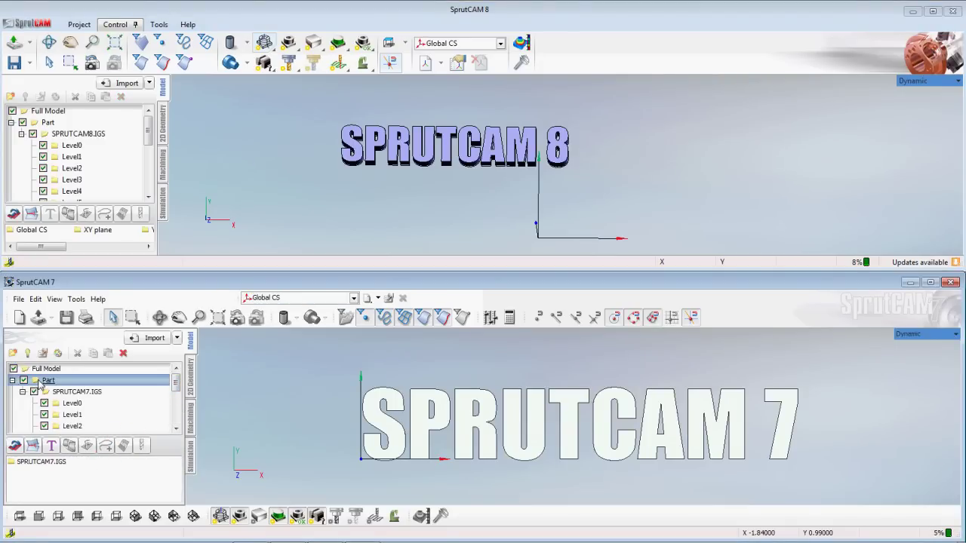
pyautogui.click(41, 464)
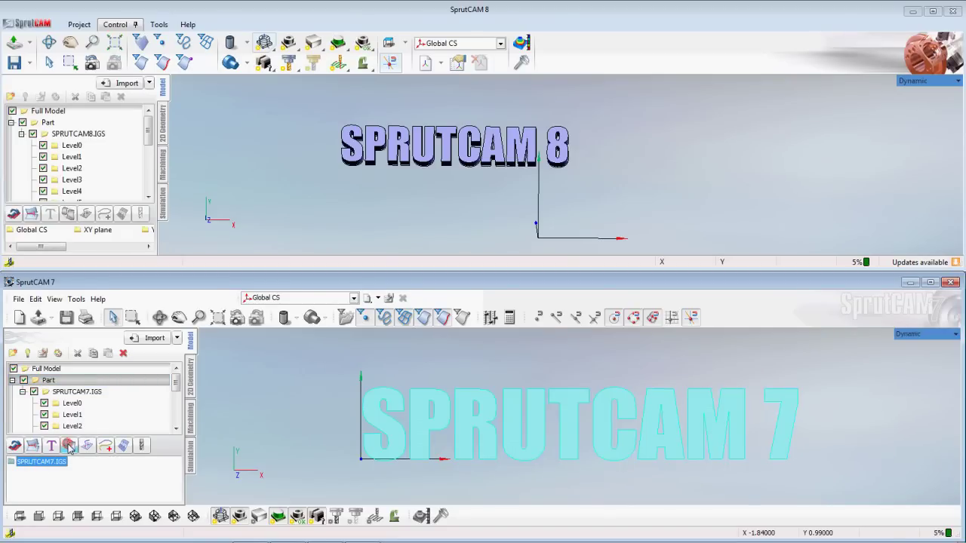
pyautogui.click(70, 446)
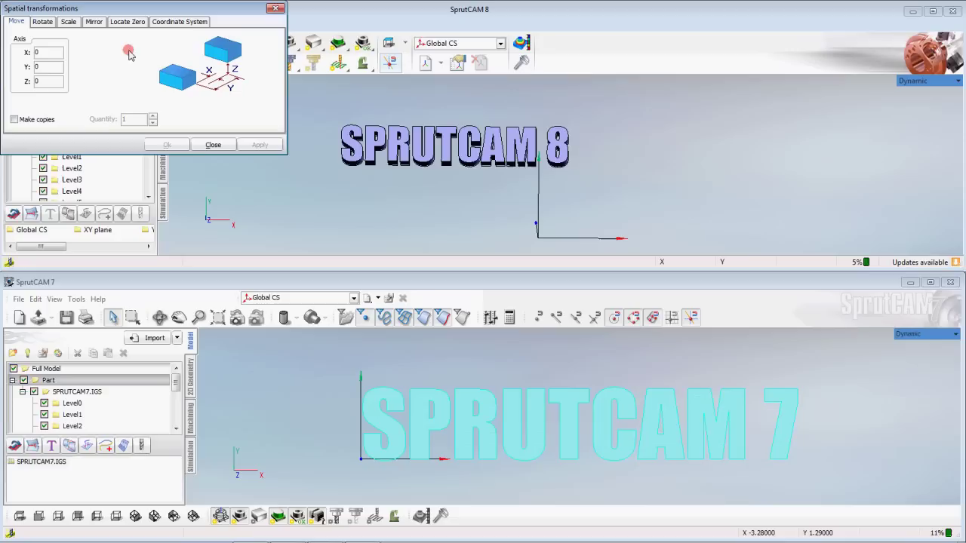
pyautogui.click(135, 22)
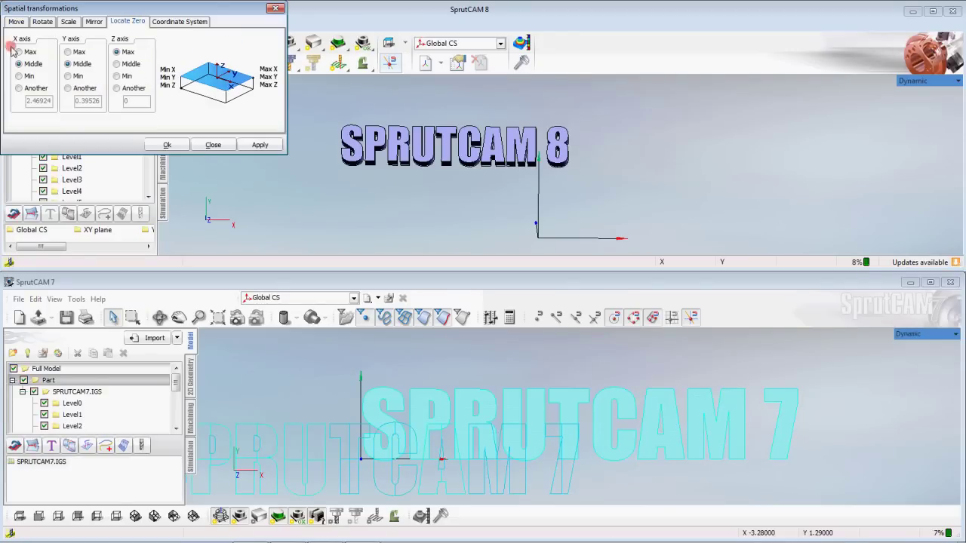
pyautogui.click(261, 145)
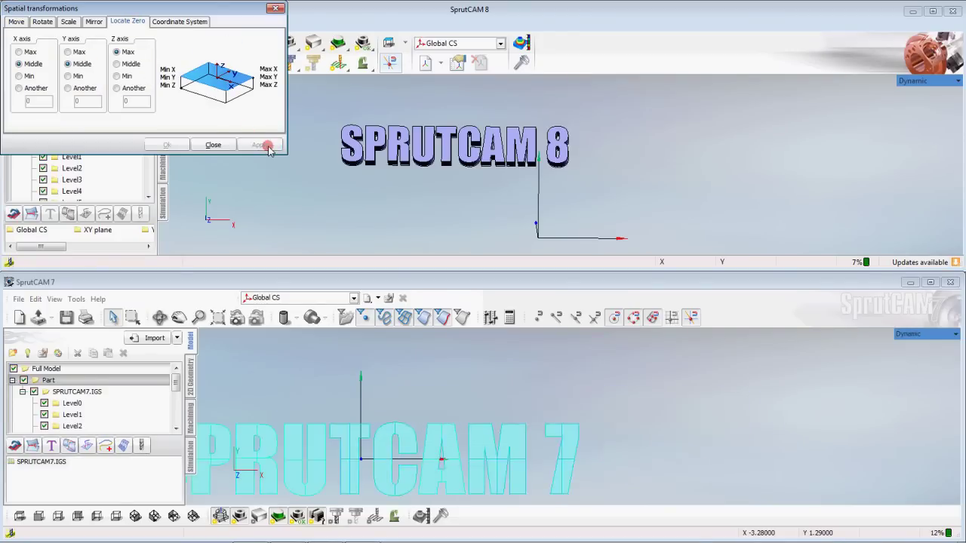
pyautogui.click(213, 145)
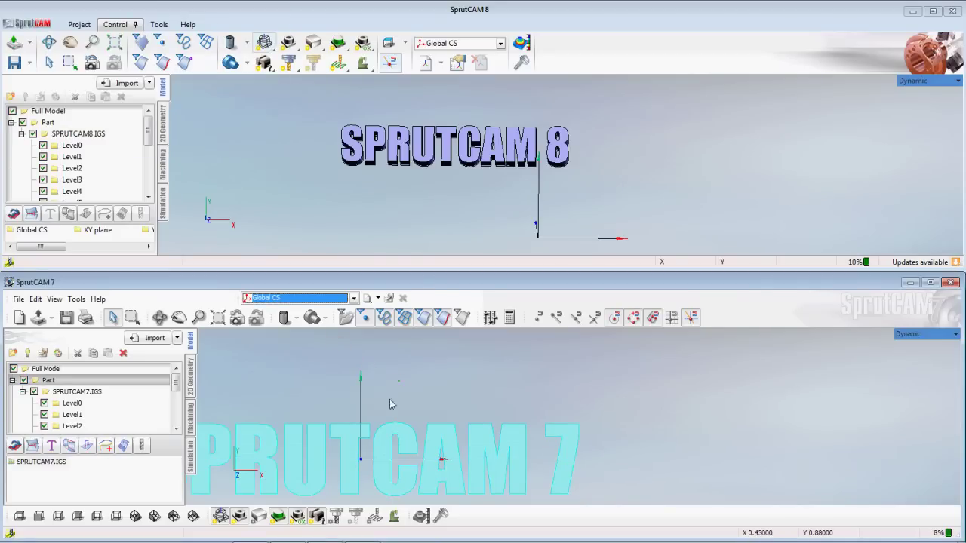
pyautogui.scroll(1, 510, 402)
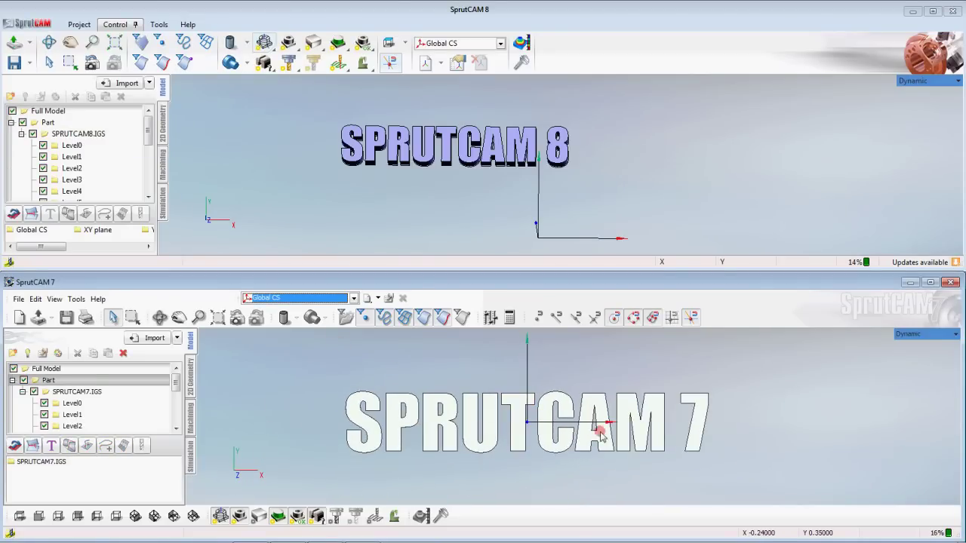
# - Switch to SprutCAM 8 and centre SPRUTCAM8.IGS from the Part folder on the origin with the Locate Zero spatial transformation's preset options
pyautogui.click(387, 166)
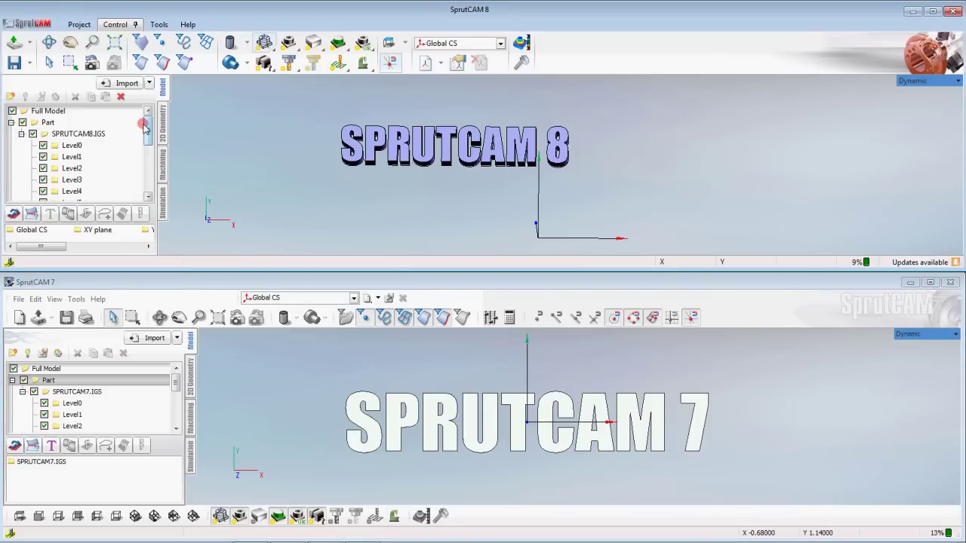
pyautogui.click(47, 123)
pyautogui.click(43, 230)
pyautogui.click(70, 215)
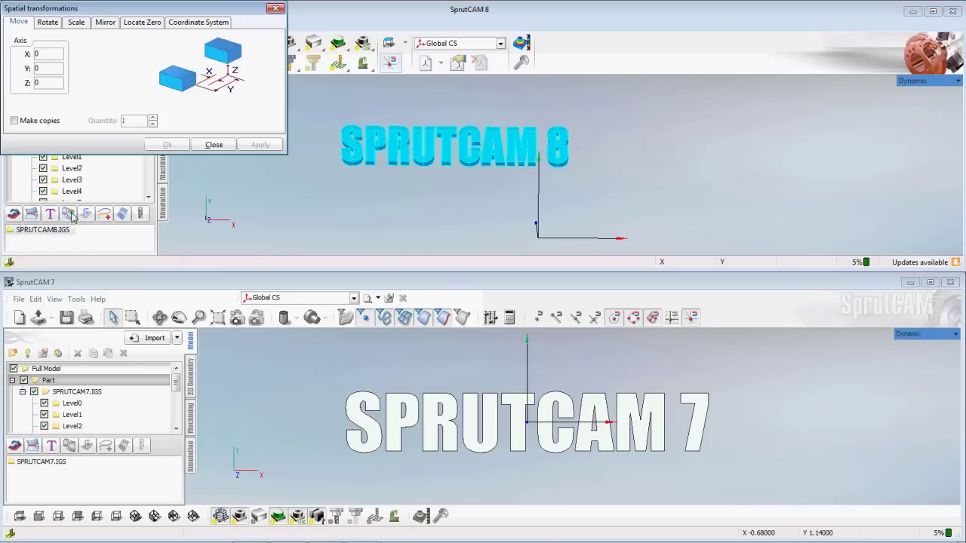
pyautogui.click(142, 22)
pyautogui.click(261, 144)
pyautogui.click(213, 144)
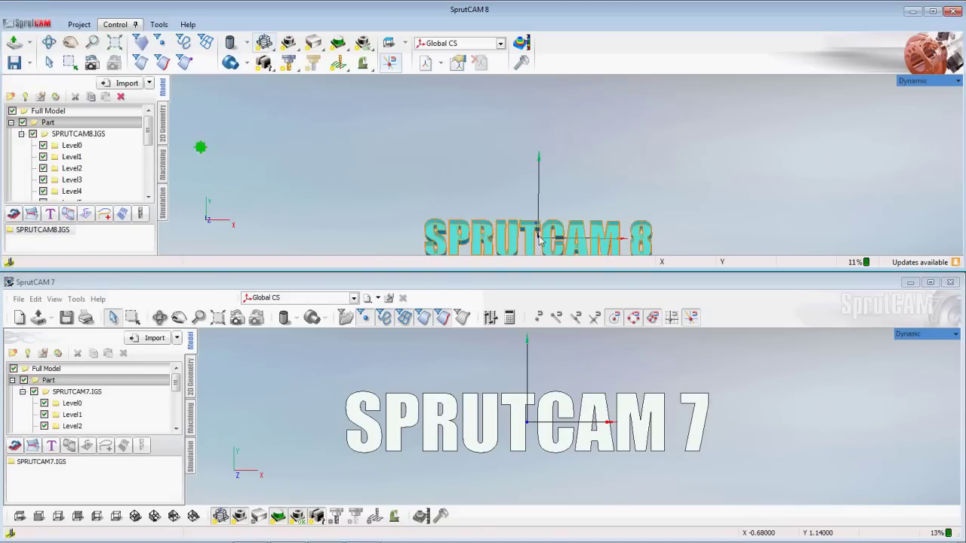
pyautogui.moveTo(528, 194); pyautogui.dragTo(521, 139, button='middle')
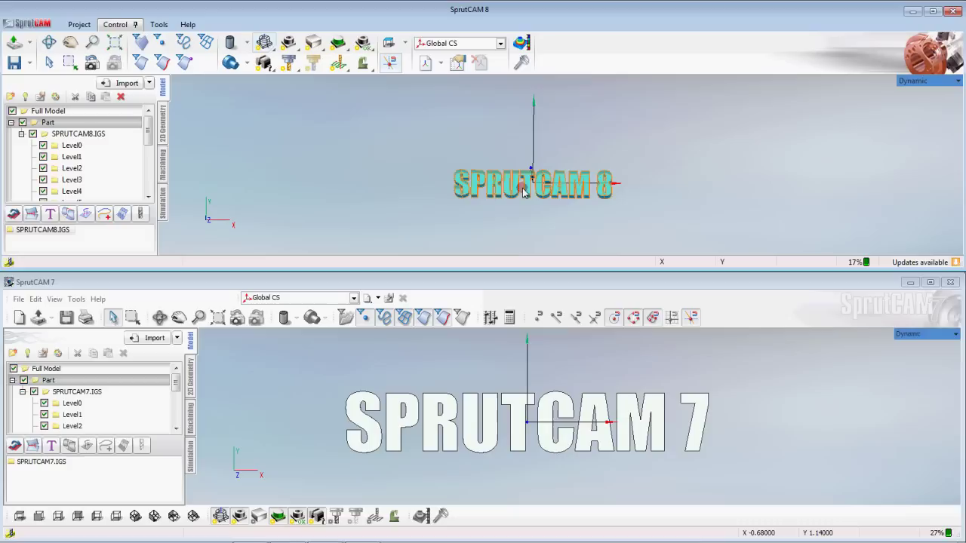
pyautogui.moveTo(522, 183)
pyautogui.mouseDown()
pyautogui.moveTo(514, 175)
pyautogui.moveTo(556, 209)
pyautogui.moveTo(530, 193)
pyautogui.moveTo(537, 215)
pyautogui.mouseUp()
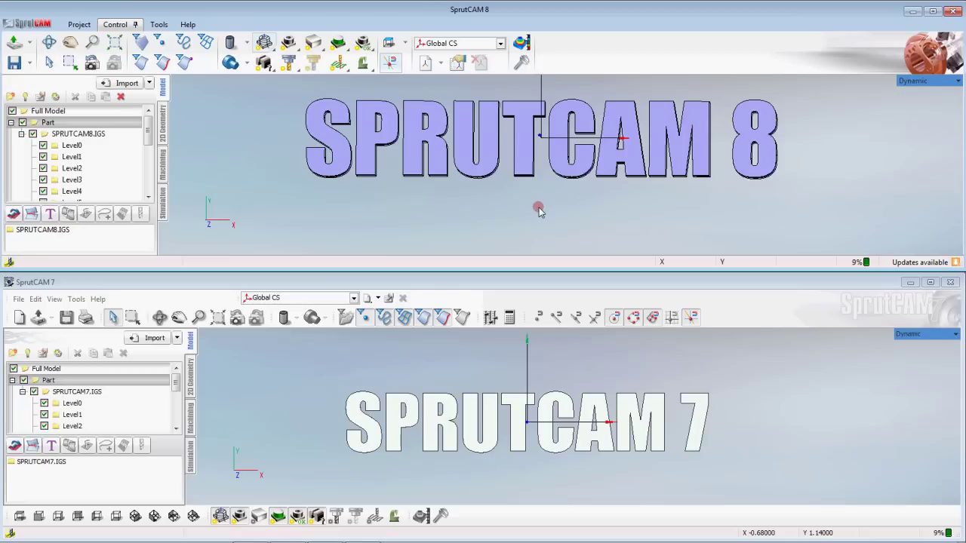
# - Preview locating the zero of SPRUTCAM7.IGS at X Max, Y Middle and Z Max in SprutCAM 7, without applying it
pyautogui.click(6, 457)
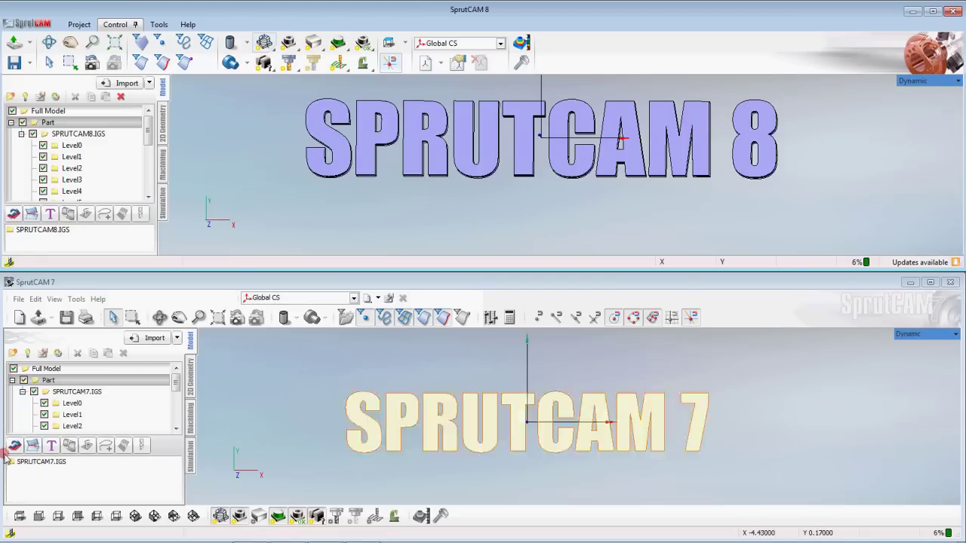
pyautogui.click(43, 462)
pyautogui.click(68, 445)
pyautogui.click(141, 22)
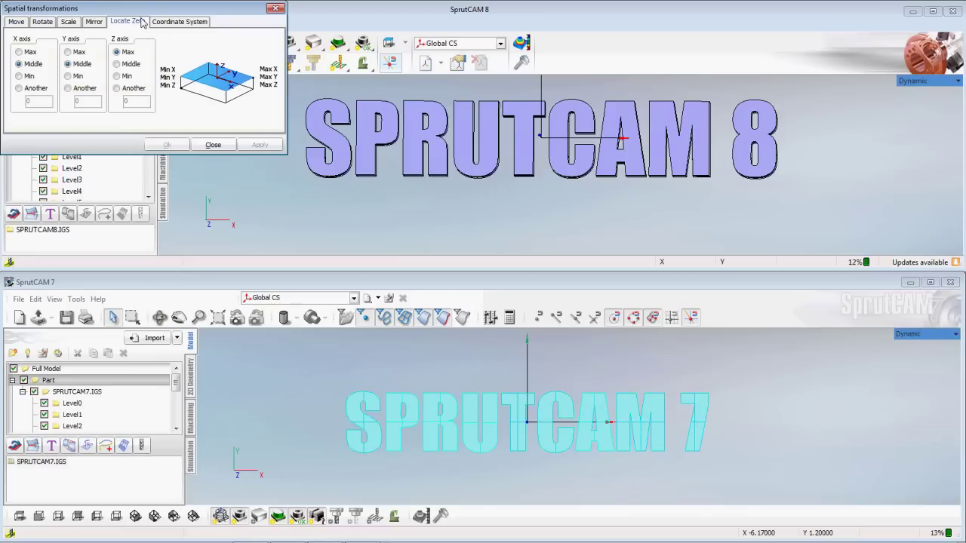
pyautogui.click(80, 65)
pyautogui.click(19, 52)
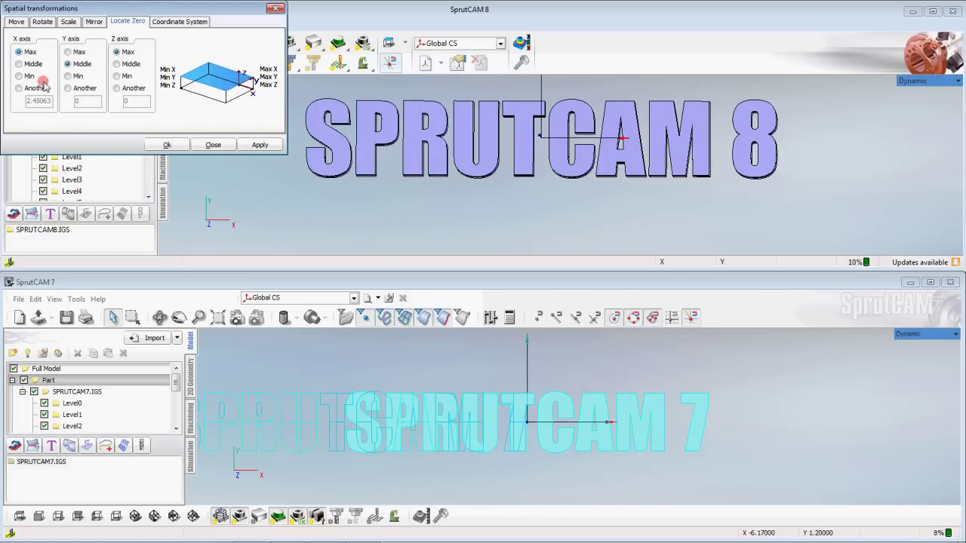
pyautogui.click(395, 359)
pyautogui.moveTo(406, 372); pyautogui.dragTo(394, 336, button='middle')
pyautogui.moveTo(396, 336); pyautogui.dragTo(414, 329, button='right')
pyautogui.click(213, 144)
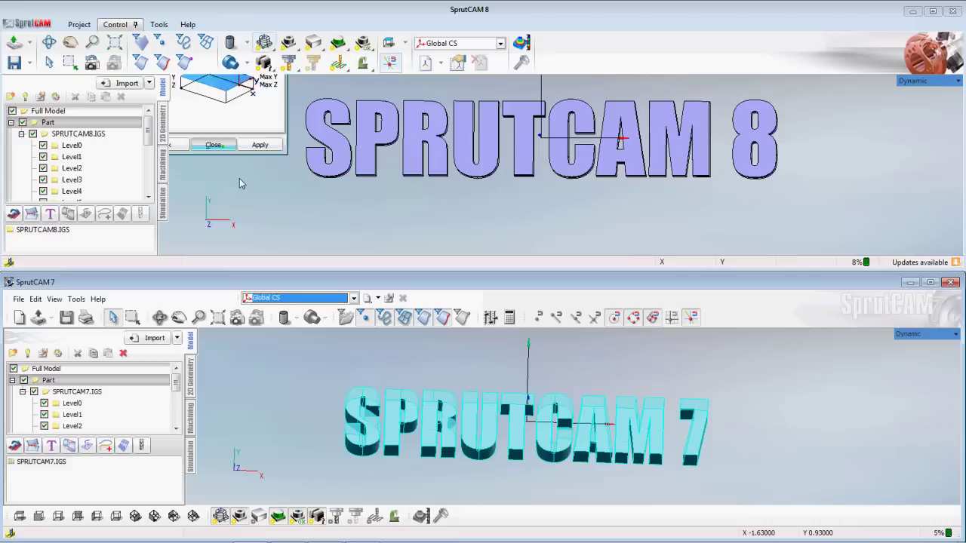
pyautogui.moveTo(450, 379); pyautogui.dragTo(450, 387, button='middle')
pyautogui.moveTo(451, 388)
pyautogui.mouseDown(button='right')
pyautogui.moveTo(459, 381)
pyautogui.moveTo(454, 391)
pyautogui.mouseUp(button='right')
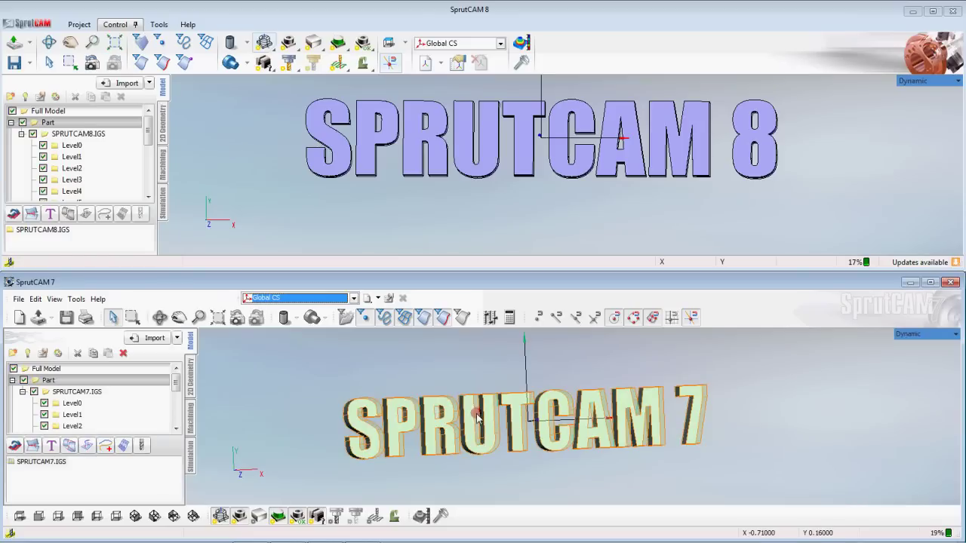
pyautogui.scroll(-1, 477, 415)
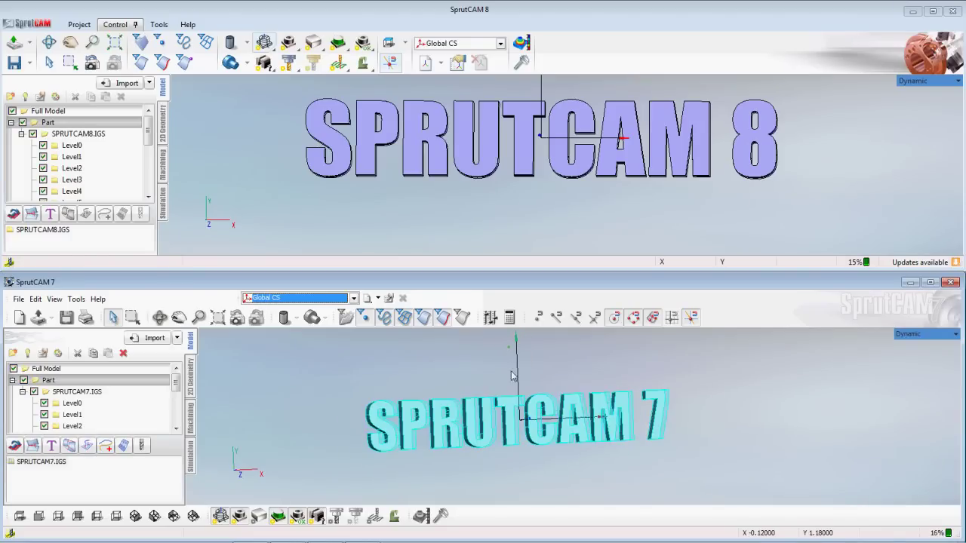
# - Turn the SPRUTCAM 7 model to a straight-on top view and clear the face selection
pyautogui.click(510, 371)
pyautogui.click(515, 410)
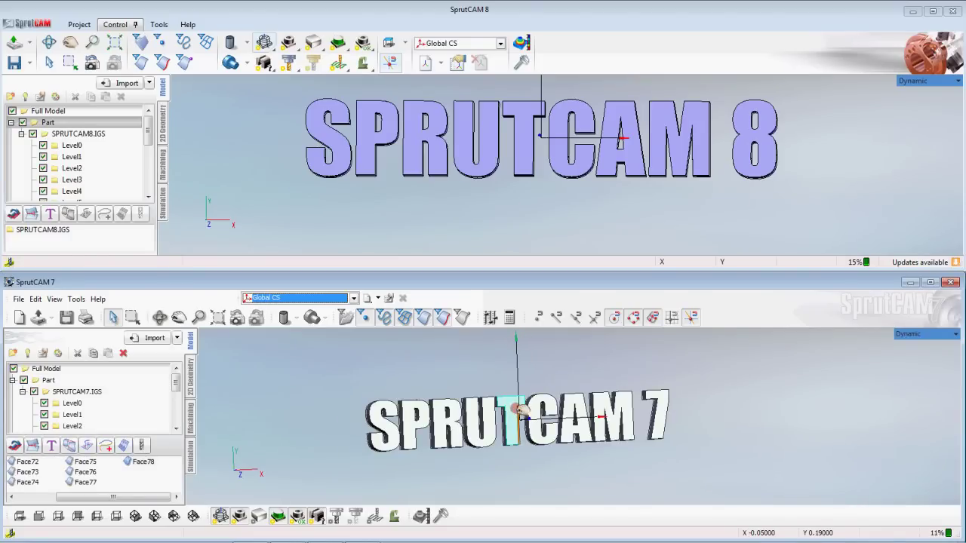
pyautogui.moveTo(517, 409); pyautogui.dragTo(518, 409, button='middle')
pyautogui.click(534, 227)
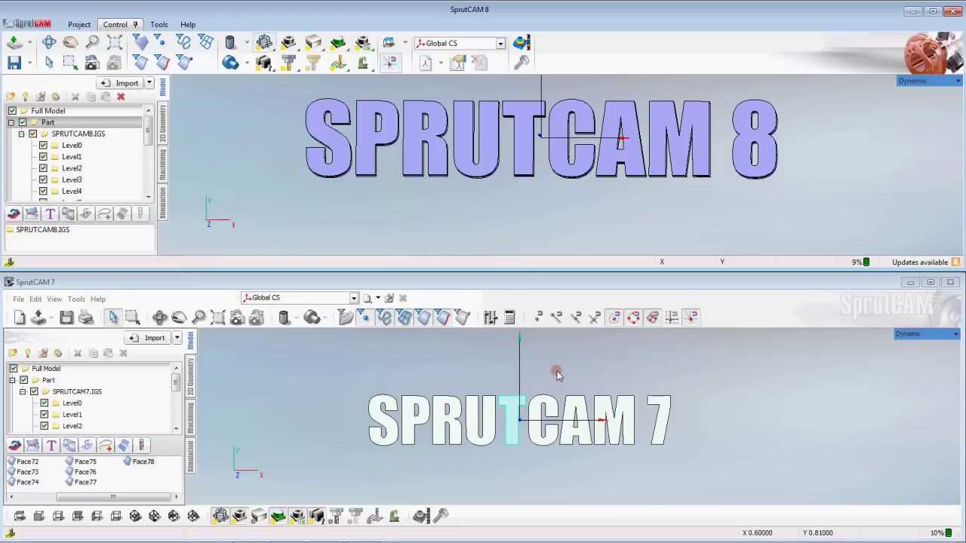
pyautogui.click(556, 372)
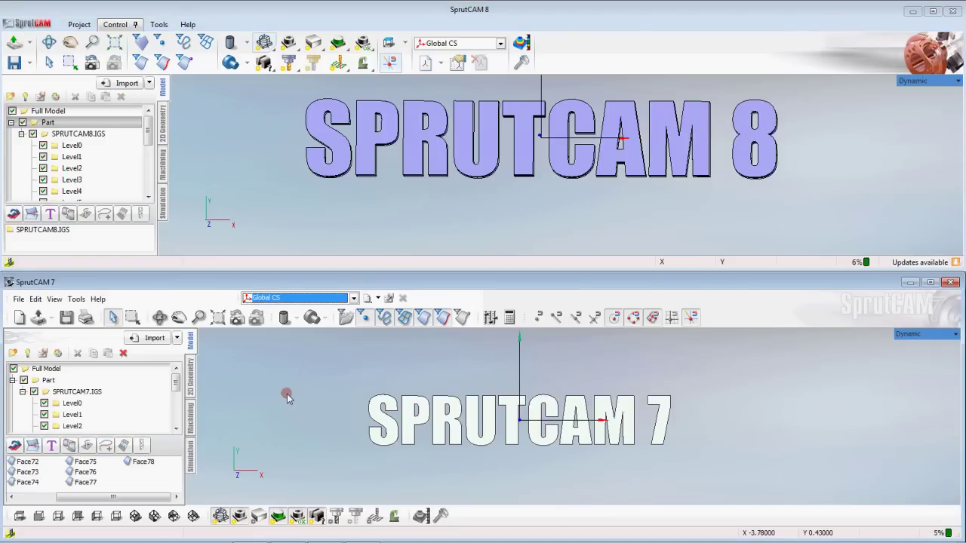
# - Switch to SprutCAM 8 and preview locating the zero of SPRUTCAM8.IGS at X Middle, Y Min and Z Max, without applying it
pyautogui.click(306, 141)
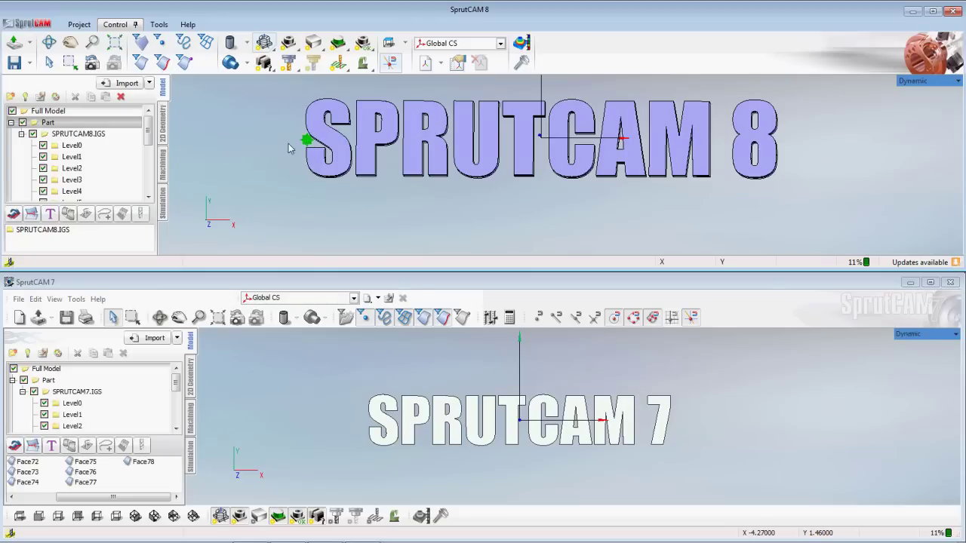
pyautogui.click(81, 138)
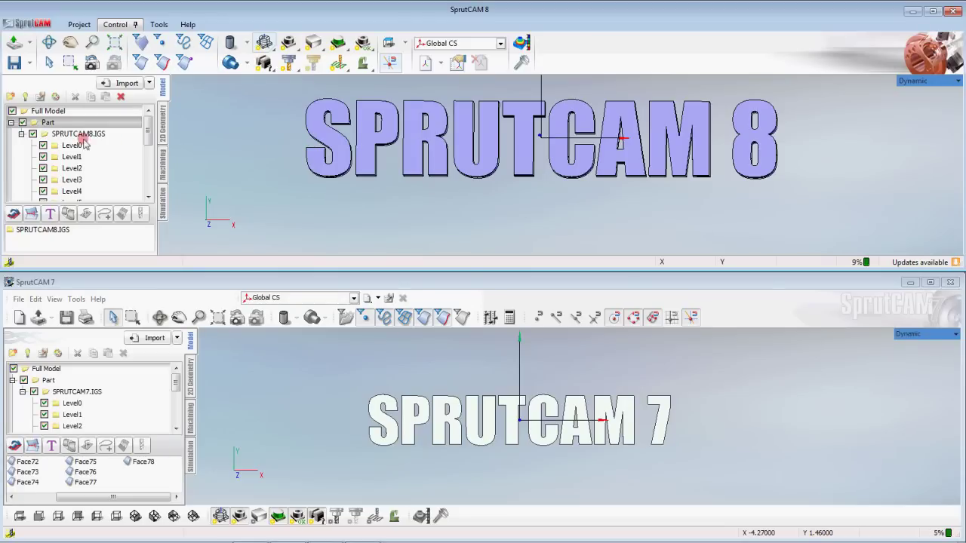
pyautogui.click(67, 215)
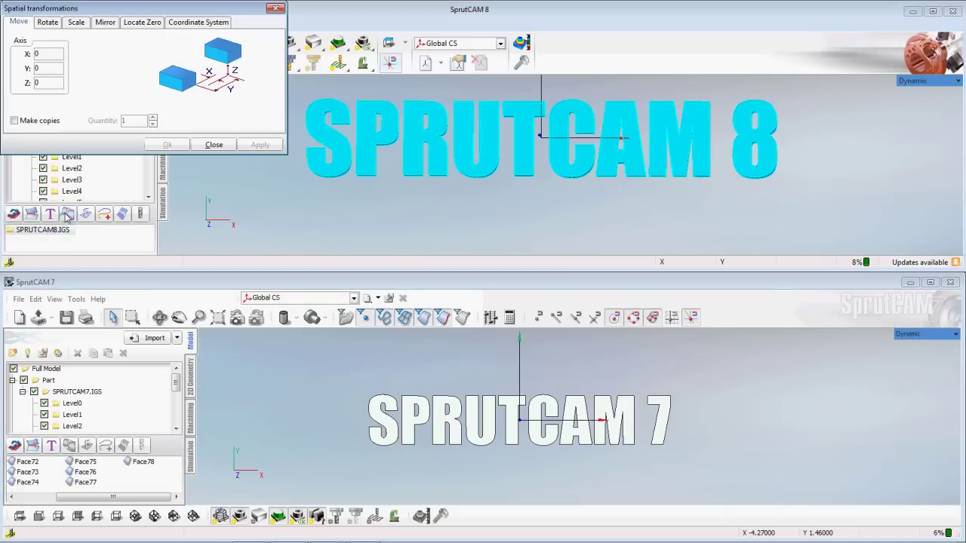
pyautogui.click(142, 22)
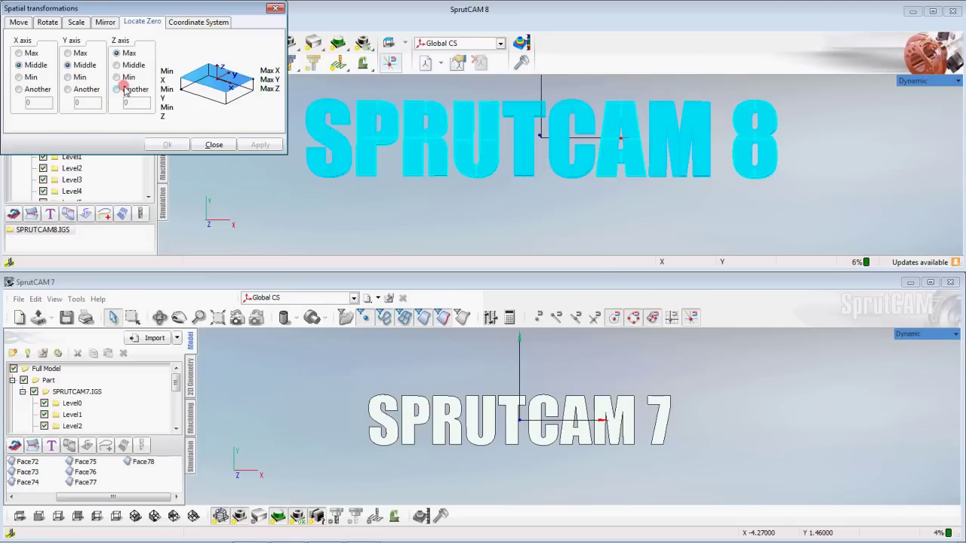
pyautogui.click(67, 77)
pyautogui.click(448, 219)
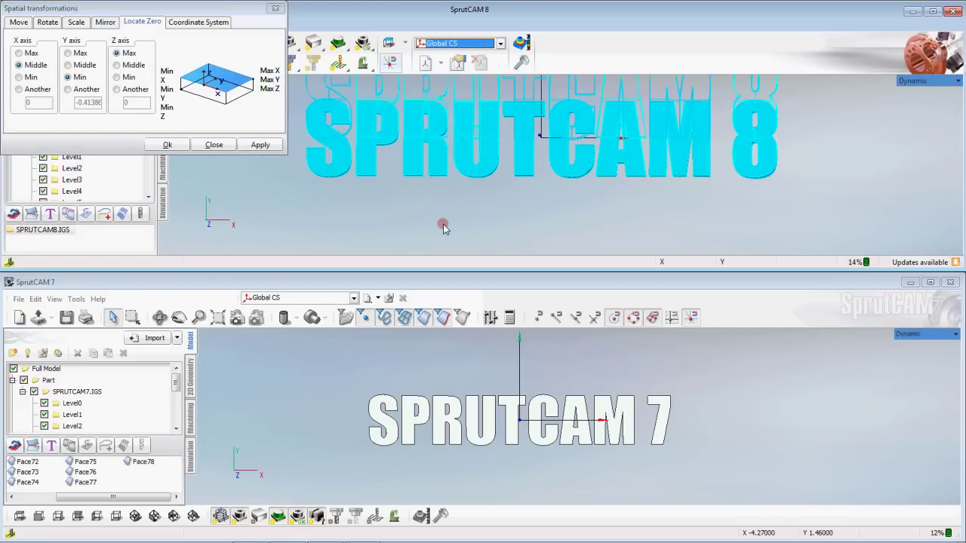
pyautogui.scroll(-3, 443, 228)
pyautogui.moveTo(438, 224); pyautogui.dragTo(357, 146)
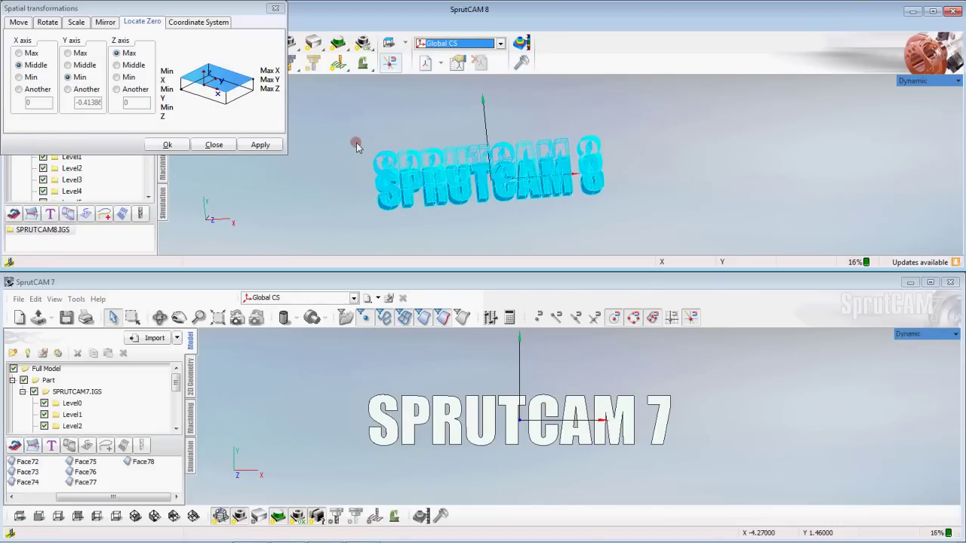
pyautogui.click(69, 54)
pyautogui.click(215, 145)
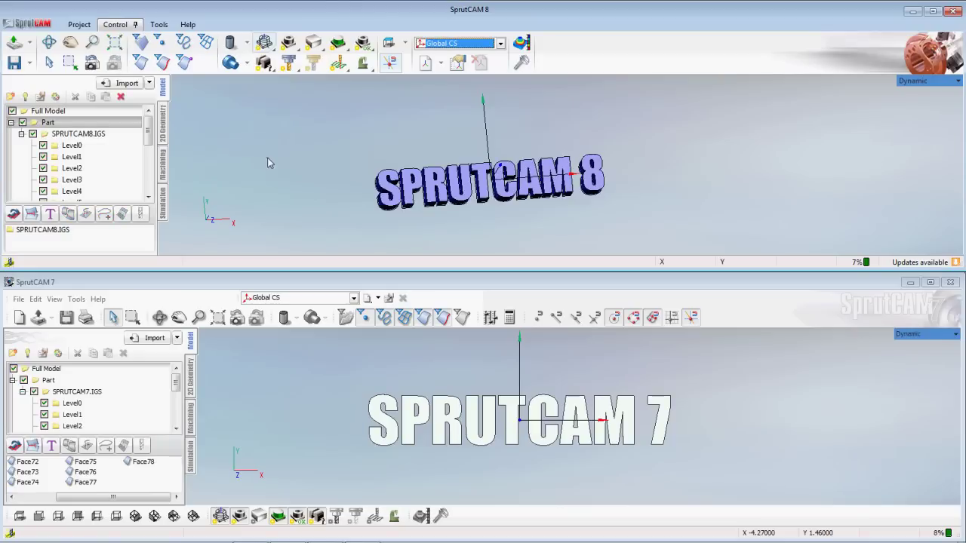
# - Show the Machining mode in SprutCAM 8 and open the New operation dialog for the Tormach machine
pyautogui.scroll(-3, 395, 230)
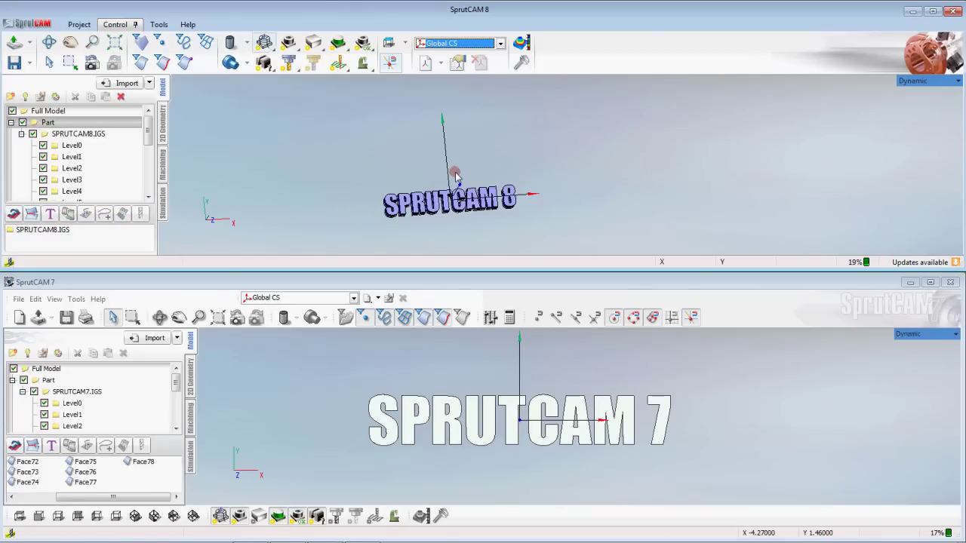
pyautogui.scroll(4, 448, 199)
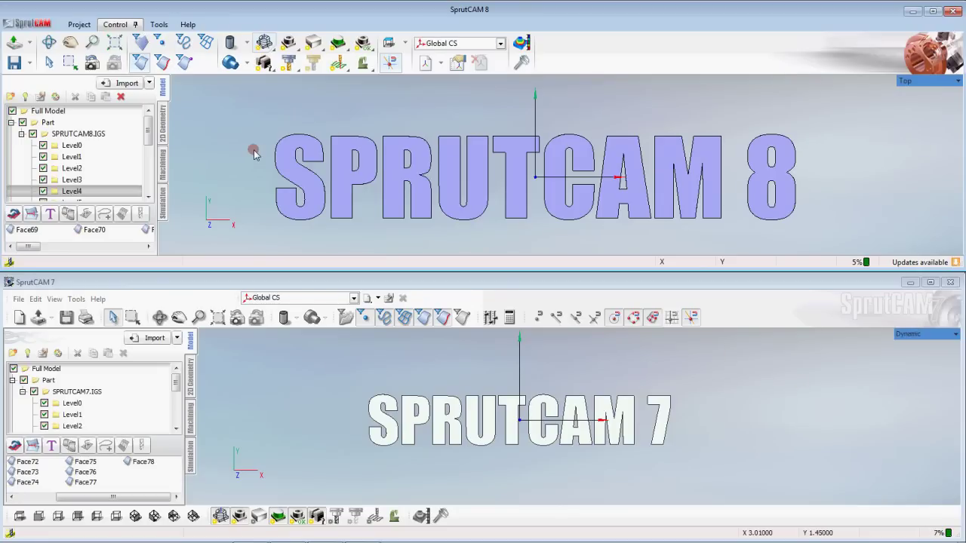
pyautogui.click(164, 168)
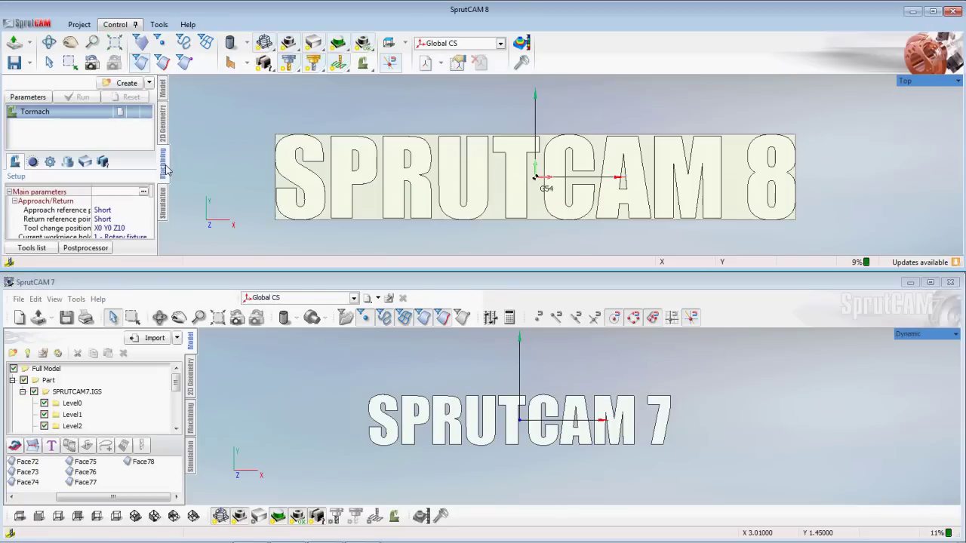
pyautogui.click(149, 83)
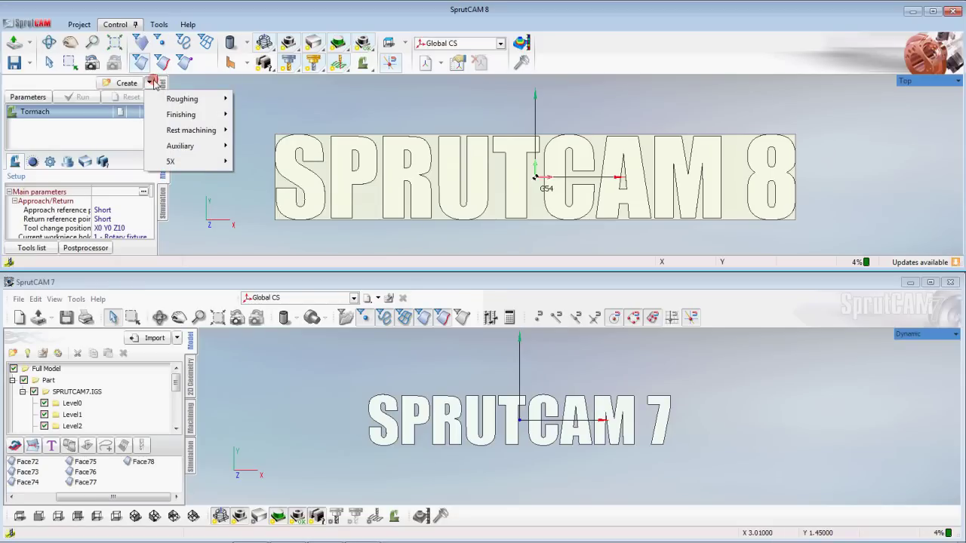
pyautogui.click(129, 85)
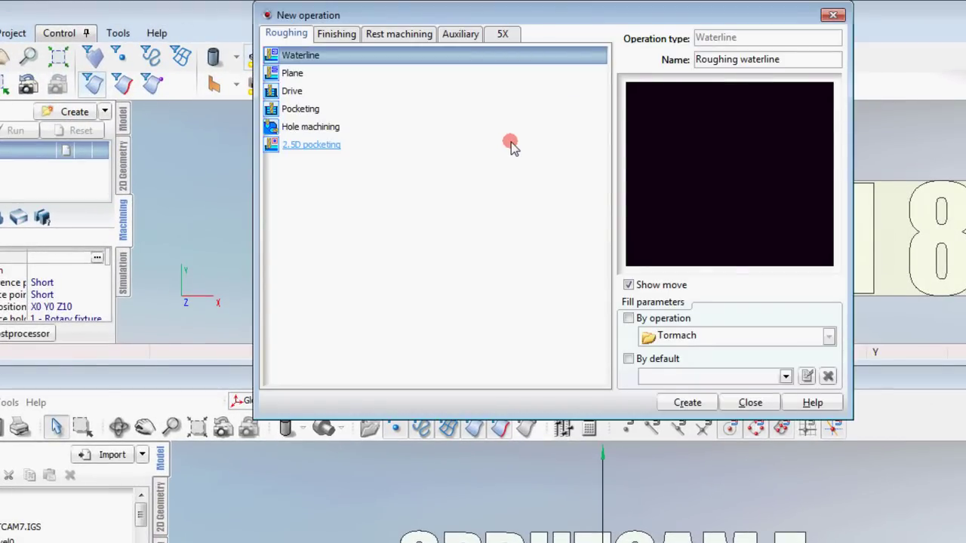
# - Preview the Roughing Drive operation and look over the Finishing operations available in SprutCAM 8
pyautogui.moveTo(434, 13); pyautogui.dragTo(460, 15)
pyautogui.click(471, 134)
pyautogui.moveTo(532, 301); pyautogui.dragTo(517, 416)
pyautogui.click(281, 92)
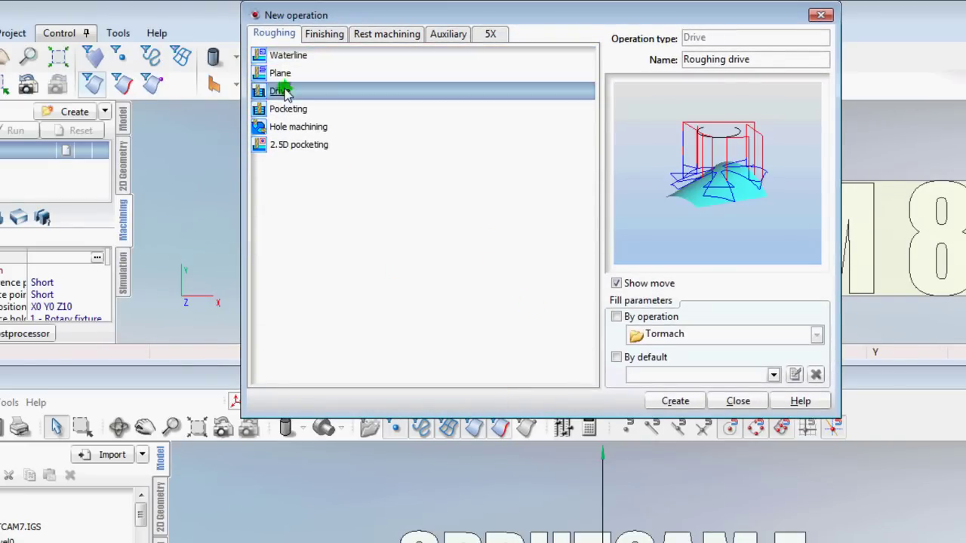
pyautogui.click(322, 35)
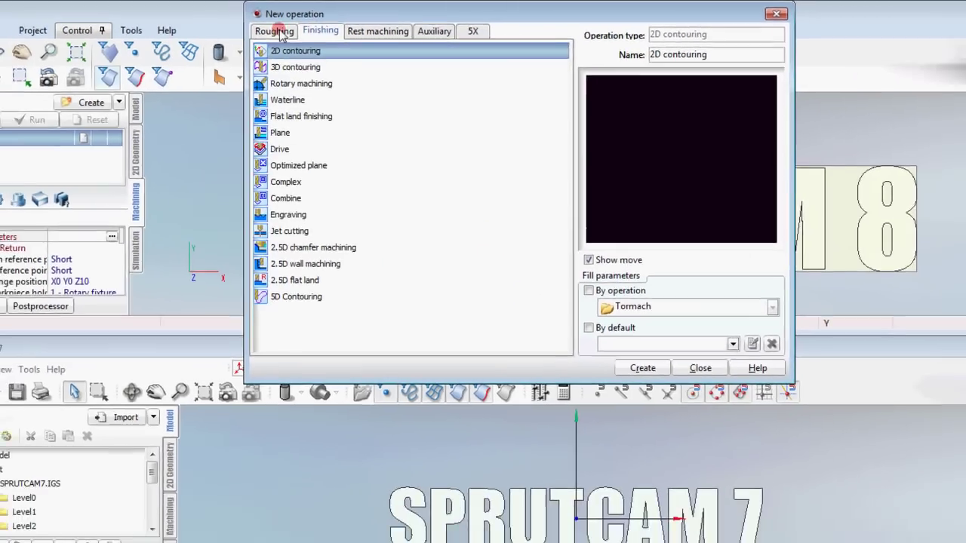
pyautogui.click(274, 34)
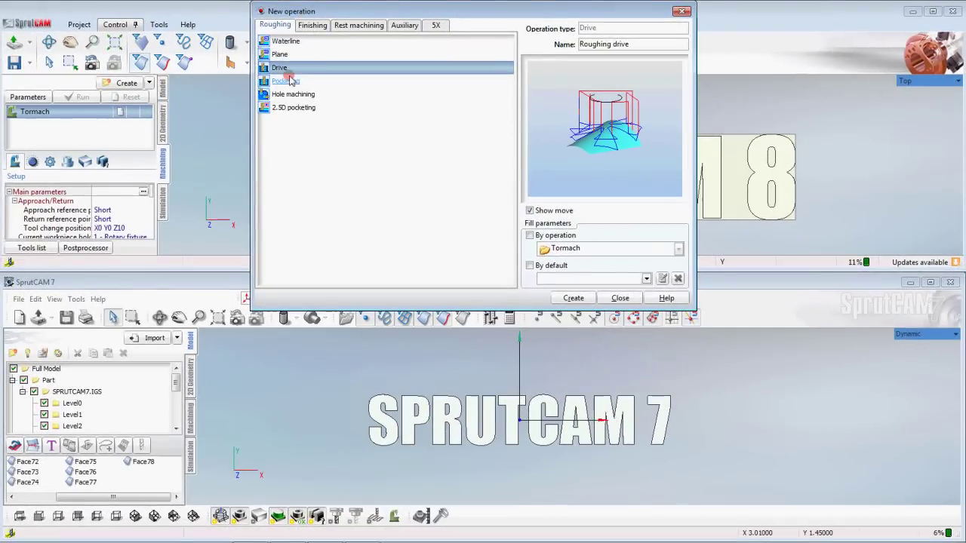
# - Show the Machining mode in SprutCAM 7 and place its New operation dialog beside the one from SprutCAM 8
pyautogui.moveTo(331, 10); pyautogui.dragTo(546, 13)
pyautogui.click(190, 415)
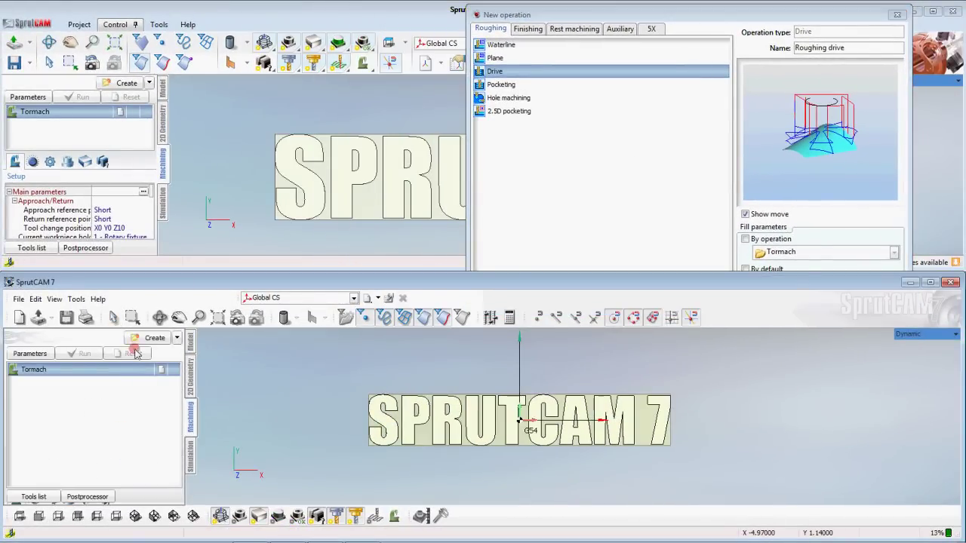
pyautogui.click(153, 338)
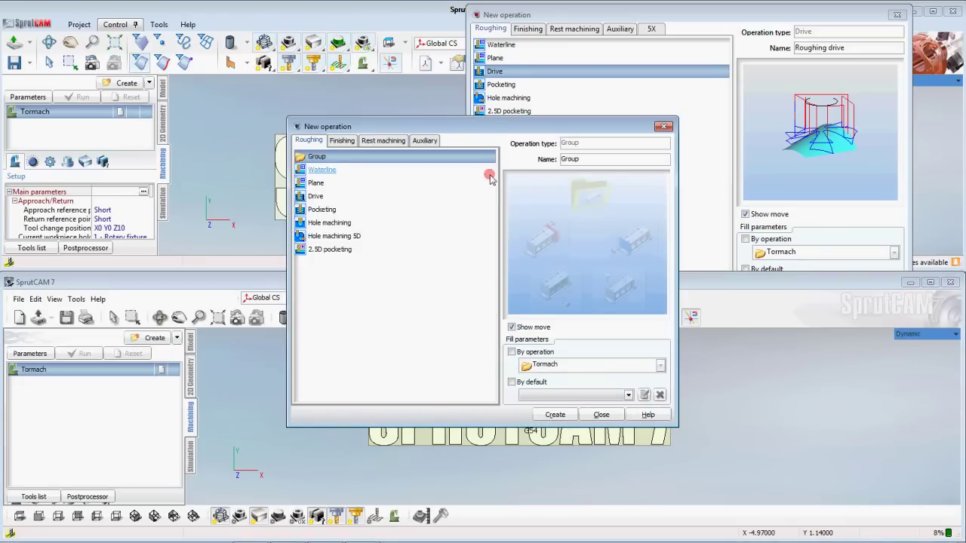
pyautogui.moveTo(489, 126); pyautogui.dragTo(259, 28)
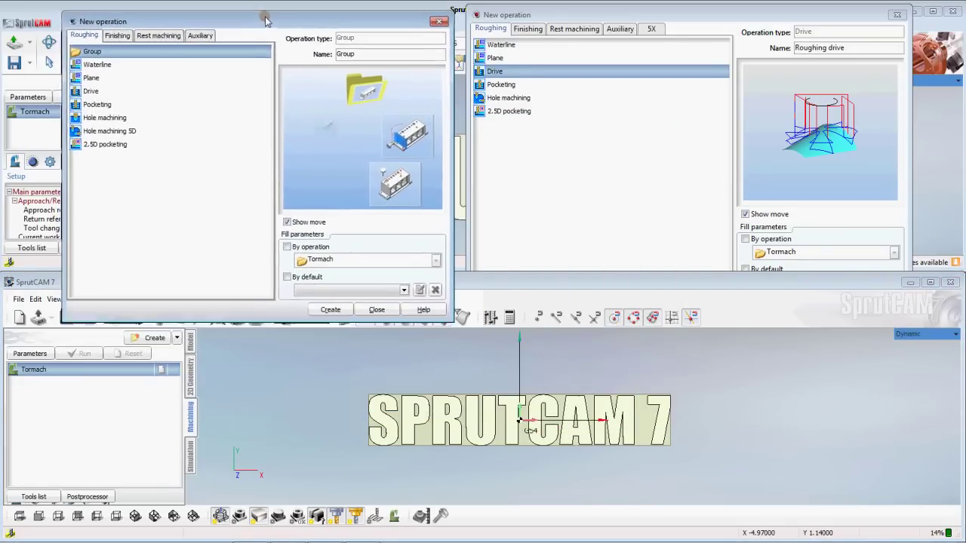
pyautogui.moveTo(265, 20); pyautogui.dragTo(268, 12)
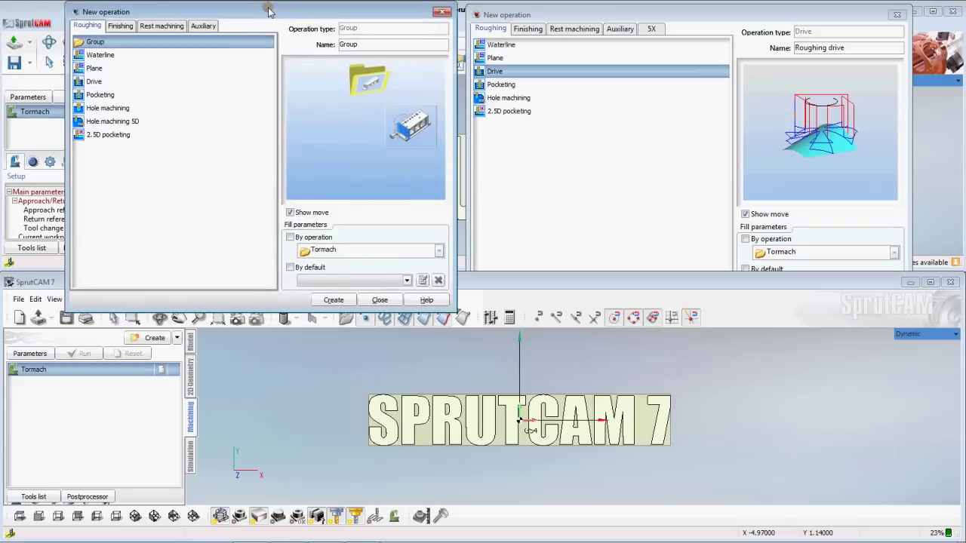
pyautogui.click(590, 144)
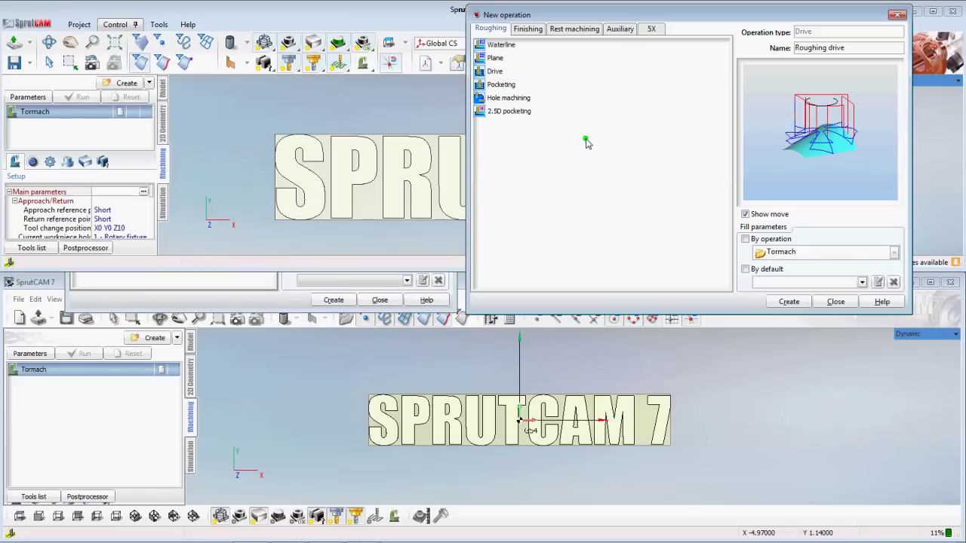
pyautogui.click(247, 462)
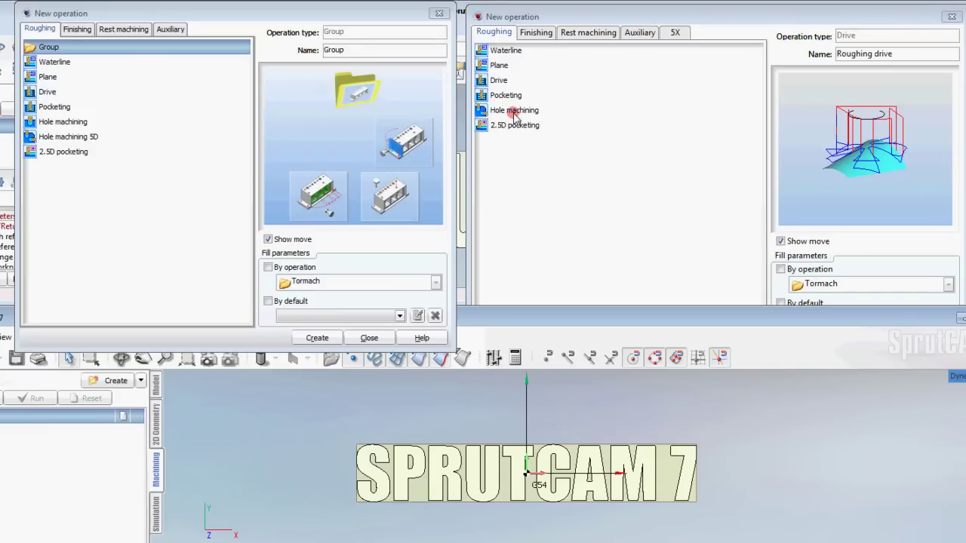
# - Compare the Finishing and Rest machining operations listed in the SprutCAM 7 and SprutCAM 8 New operation dialogs
pyautogui.click(77, 29)
pyautogui.click(533, 33)
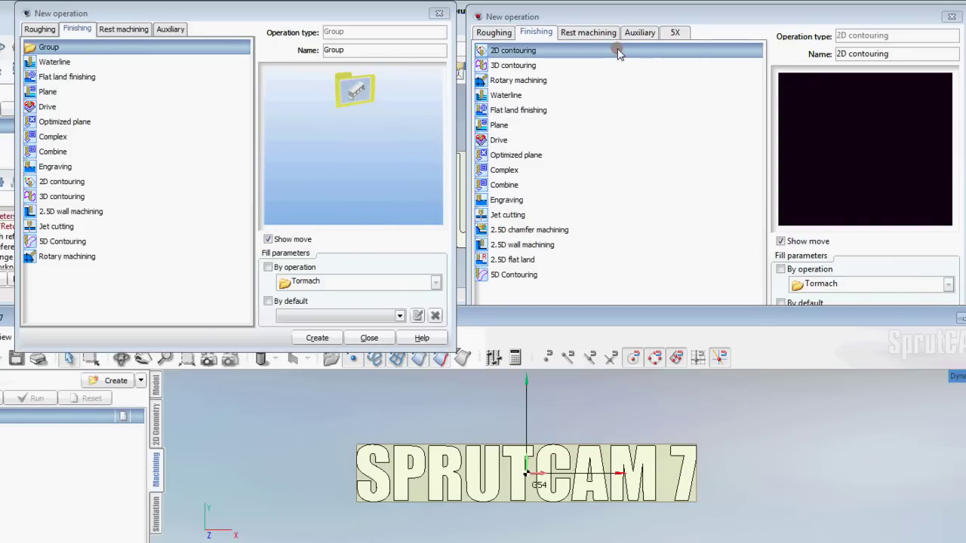
pyautogui.click(587, 32)
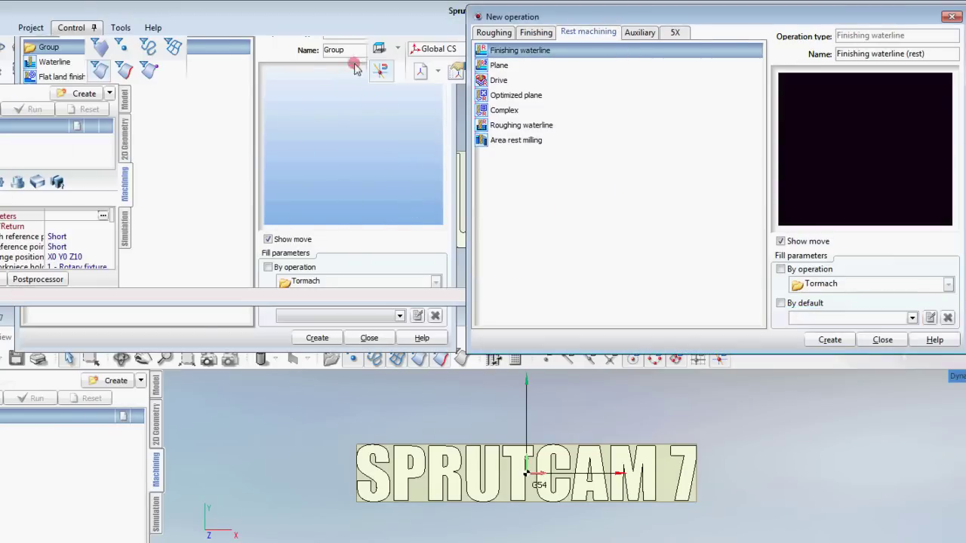
pyautogui.click(231, 460)
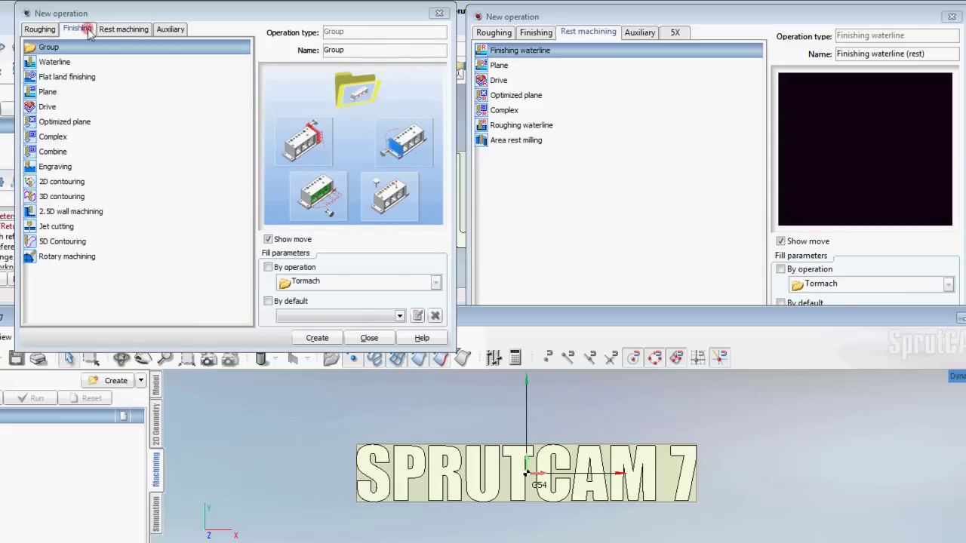
pyautogui.click(119, 29)
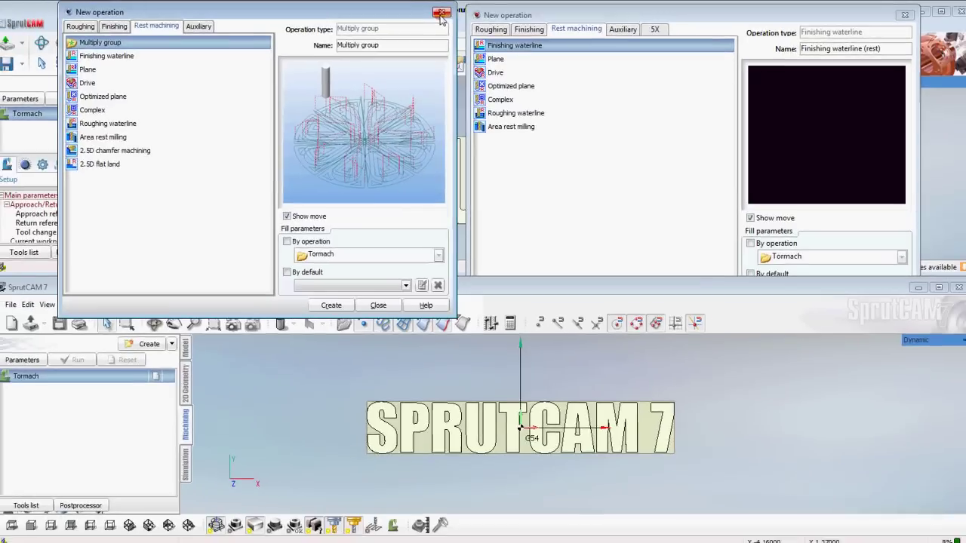
# - Reopen SprutCAM 7's New operation dialog to preview the Finishing waterline rest machining, and close the dialogs in both versions
pyautogui.click(441, 14)
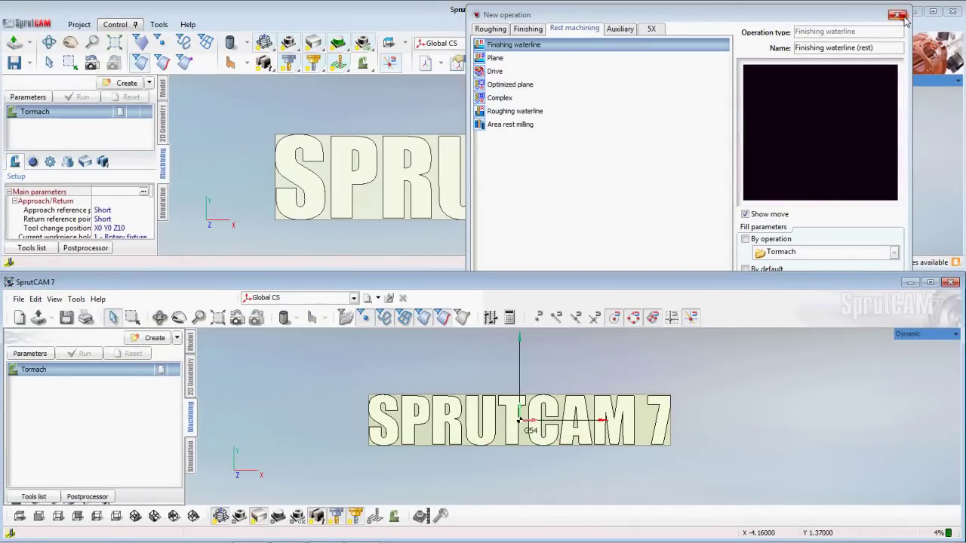
pyautogui.click(671, 148)
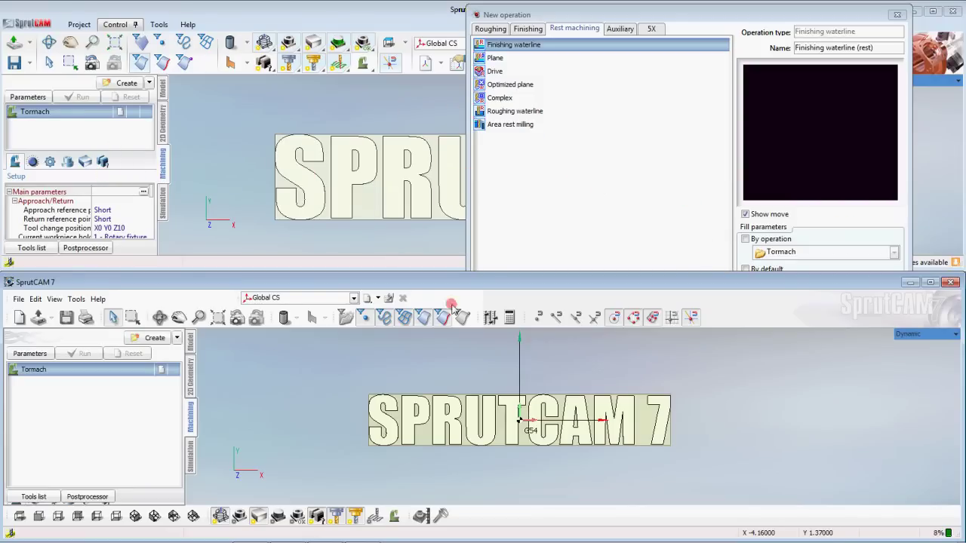
pyautogui.click(154, 337)
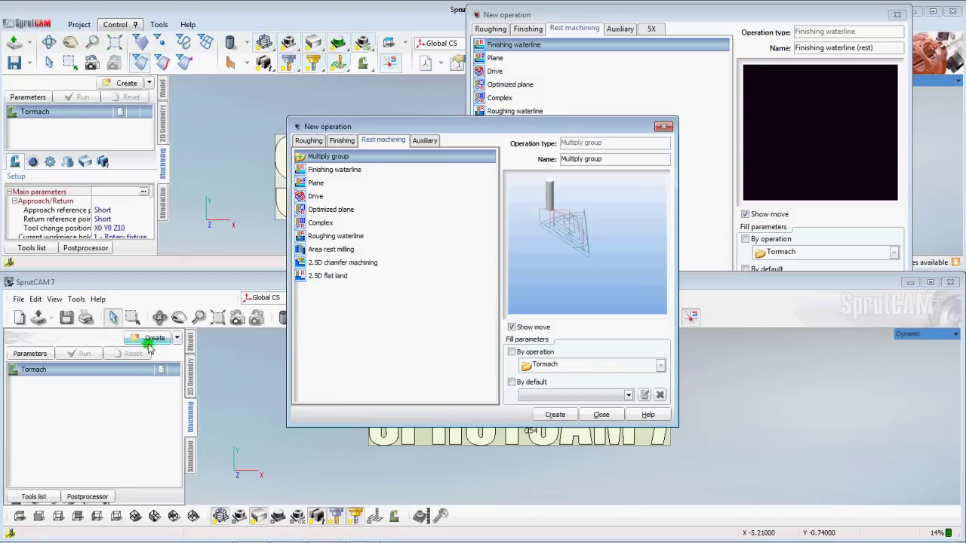
pyautogui.moveTo(480, 132); pyautogui.dragTo(226, 63)
pyautogui.click(74, 99)
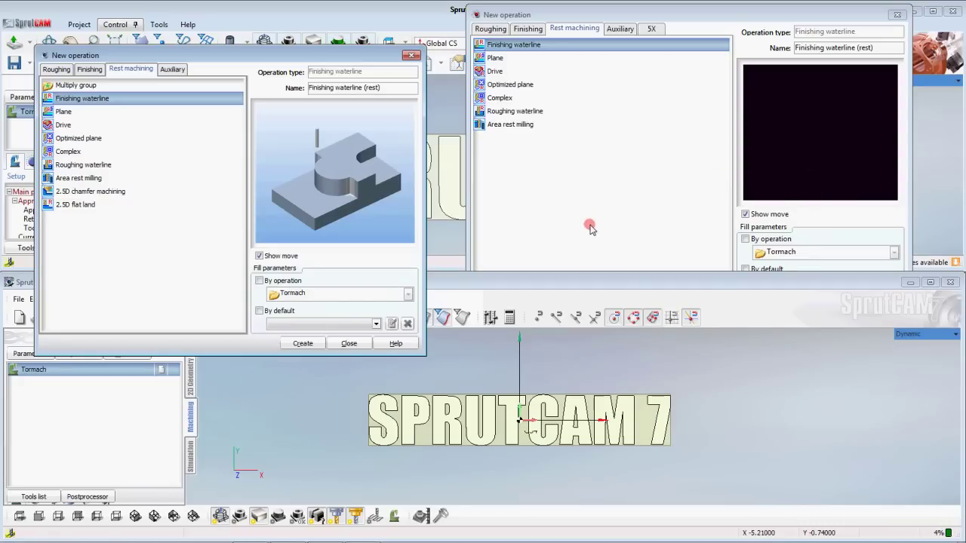
pyautogui.click(406, 56)
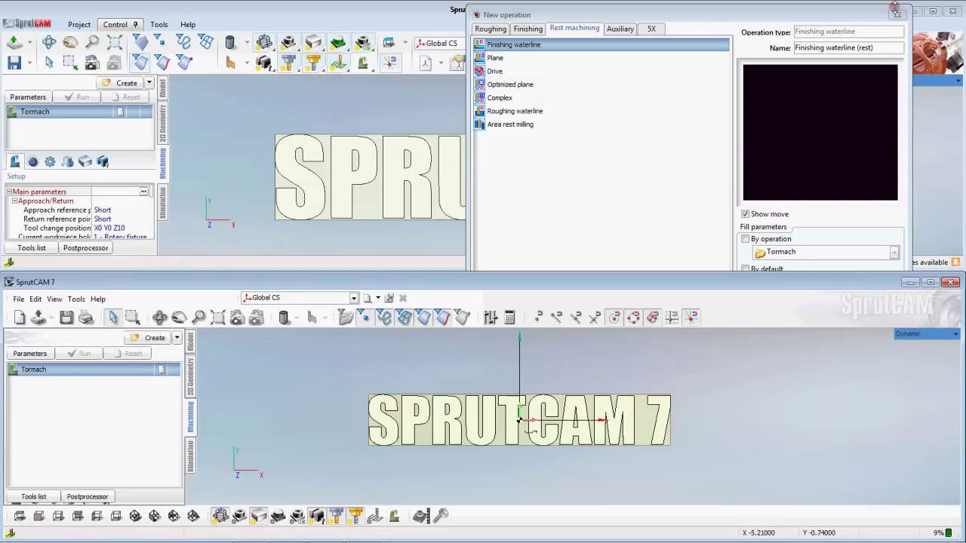
pyautogui.click(895, 12)
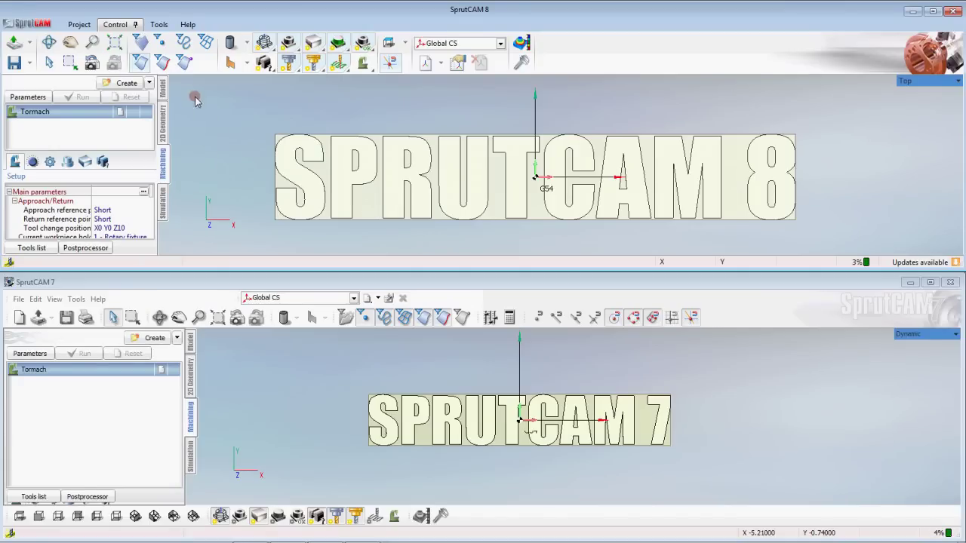
# - Create a Finishing 2D contouring operation in SprutCAM 8 and add the vertical curve through the letter S to its job assignment
pyautogui.click(152, 84)
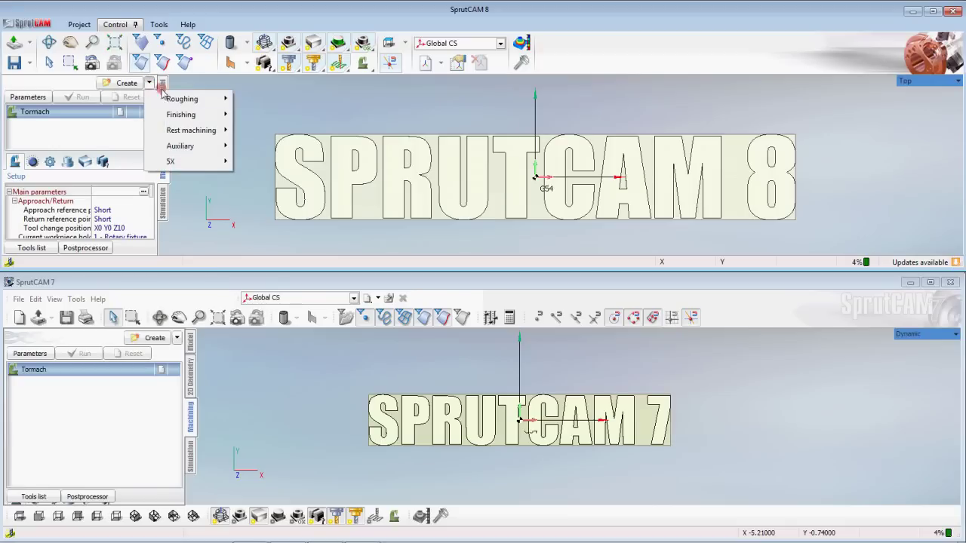
pyautogui.moveTo(179, 117)
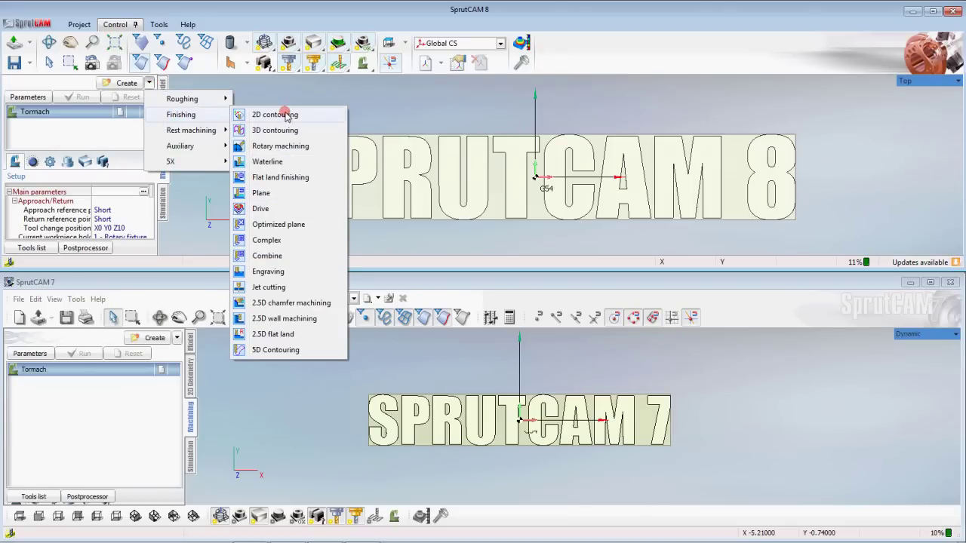
pyautogui.click(272, 114)
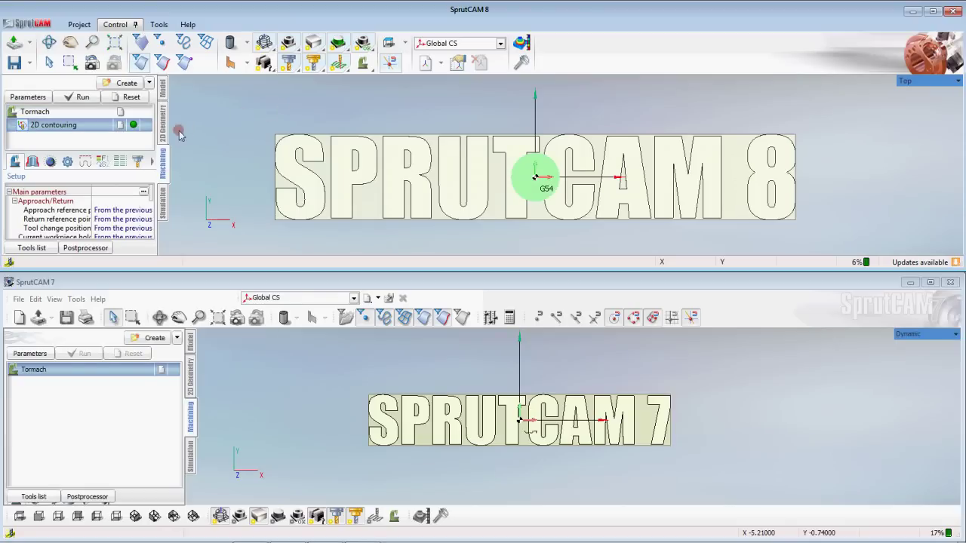
pyautogui.click(31, 163)
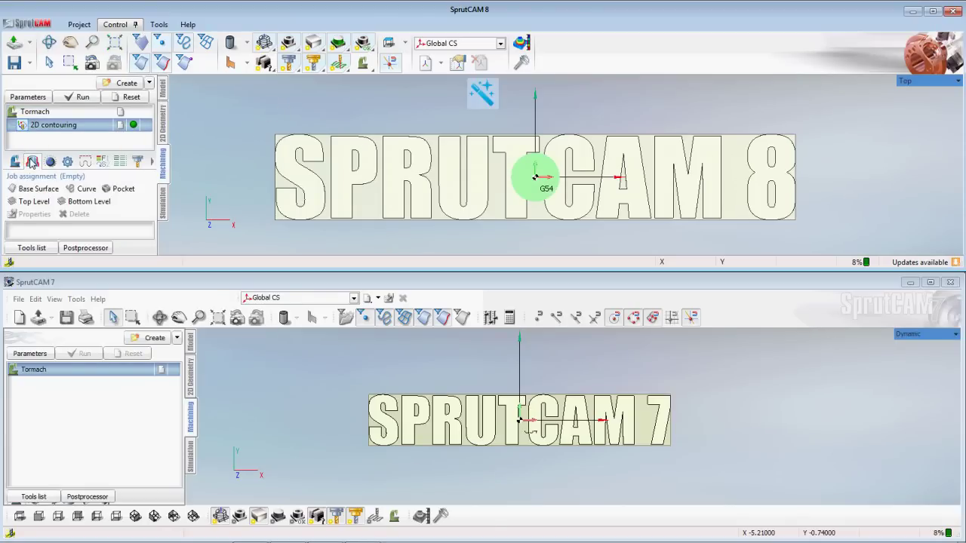
pyautogui.click(332, 163)
pyautogui.click(83, 189)
pyautogui.scroll(2, 364, 193)
pyautogui.scroll(-1, 297, 217)
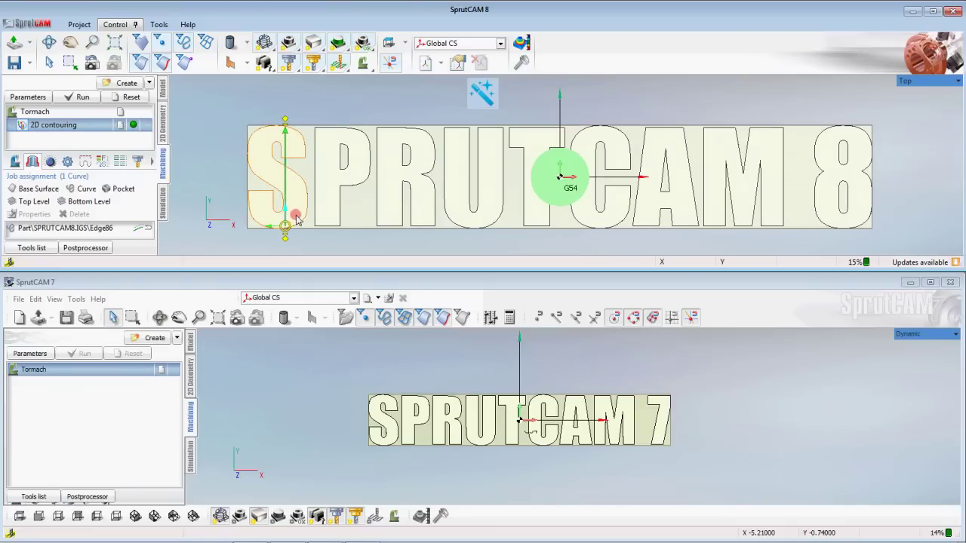
# - Create a Finishing 2D contouring operation in SprutCAM 7, assign a vertical curve through the S, and extend the curve's upper end
pyautogui.click(316, 398)
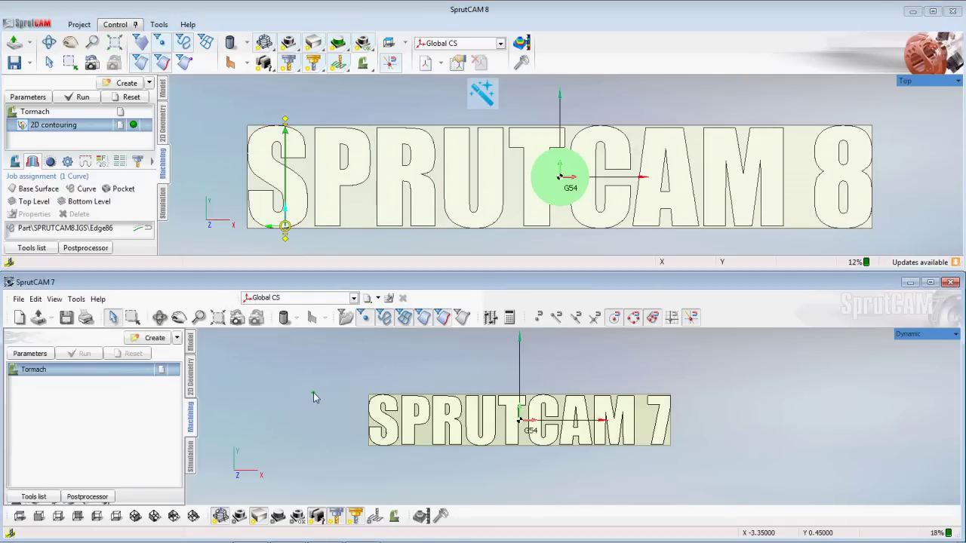
pyautogui.click(178, 340)
pyautogui.moveTo(228, 369)
pyautogui.click(293, 298)
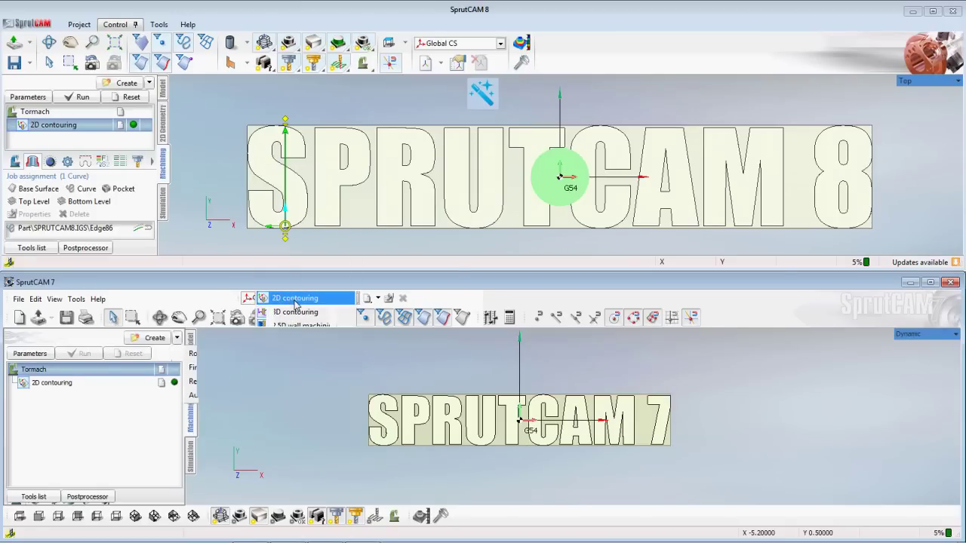
pyautogui.click(402, 414)
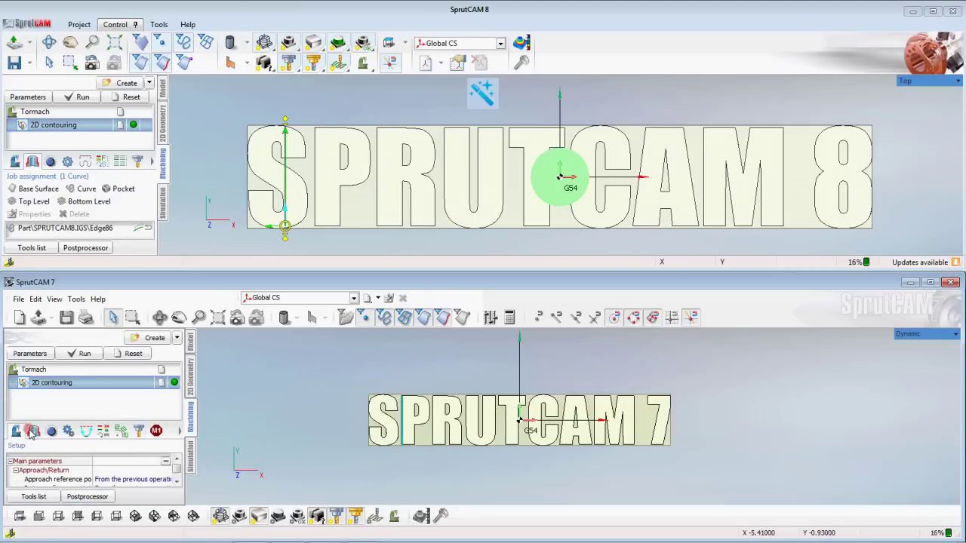
pyautogui.click(75, 458)
pyautogui.scroll(3, 415, 419)
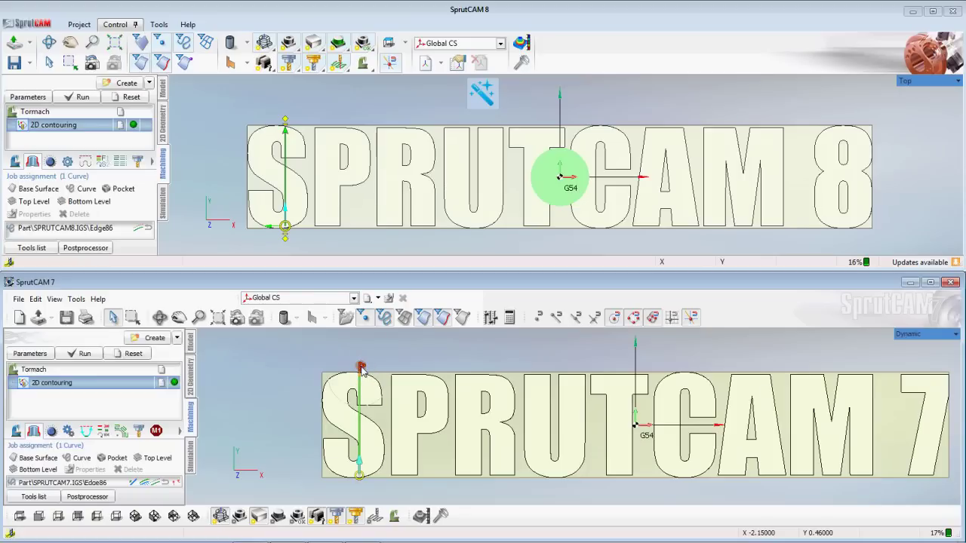
pyautogui.moveTo(362, 368)
pyautogui.mouseDown()
pyautogui.moveTo(387, 350)
pyautogui.moveTo(409, 361)
pyautogui.moveTo(373, 348)
pyautogui.moveTo(299, 360)
pyautogui.moveTo(407, 359)
pyautogui.moveTo(364, 361)
pyautogui.mouseUp()
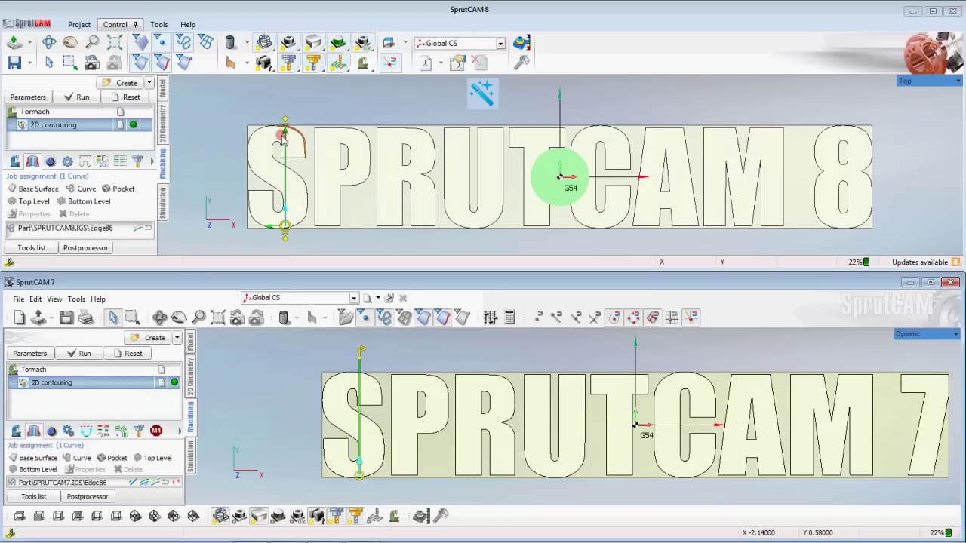
# - In SprutCAM 8, bend the curve's upper end into an arc extension and shape a 180° lead-out arc with about 0.14 radius
pyautogui.moveTo(286, 134); pyautogui.dragTo(317, 108)
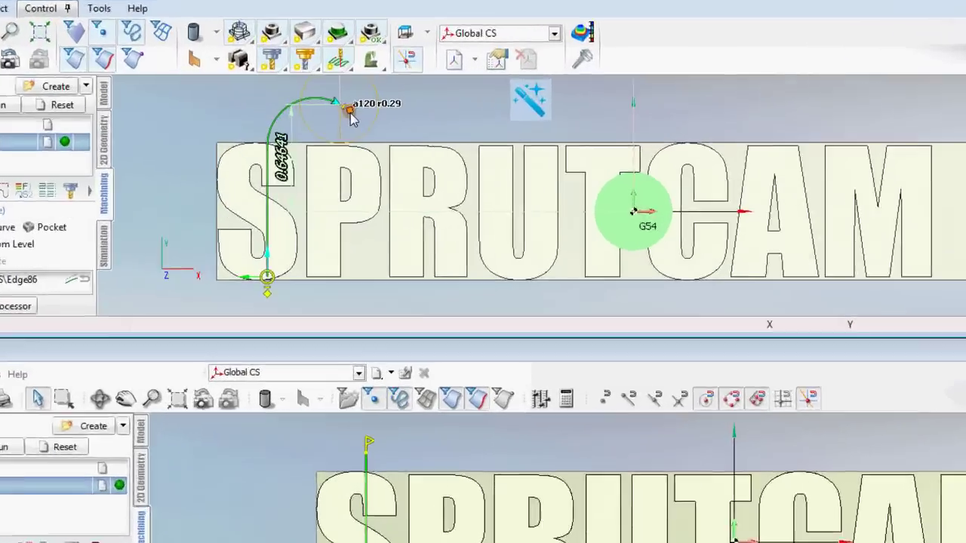
pyautogui.moveTo(352, 120); pyautogui.dragTo(281, 132)
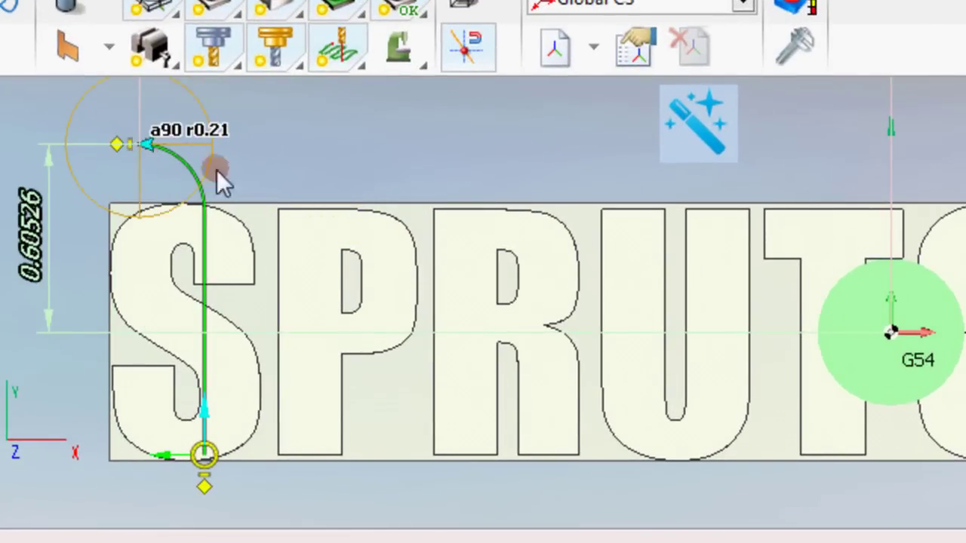
pyautogui.moveTo(241, 174); pyautogui.dragTo(435, 188)
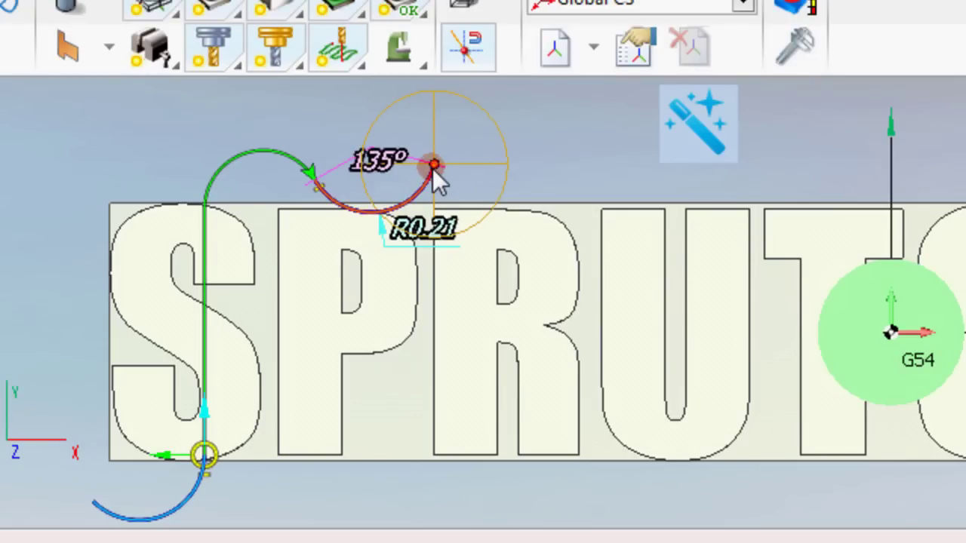
pyautogui.moveTo(433, 168); pyautogui.dragTo(393, 148)
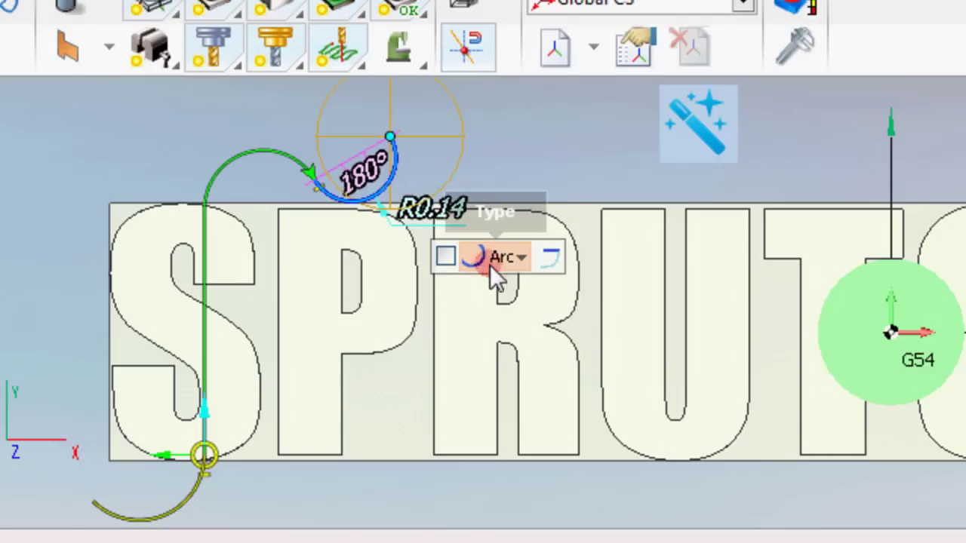
# - Change the lead-out type from Arc to Line and try out its additional segment option
pyautogui.click(544, 264)
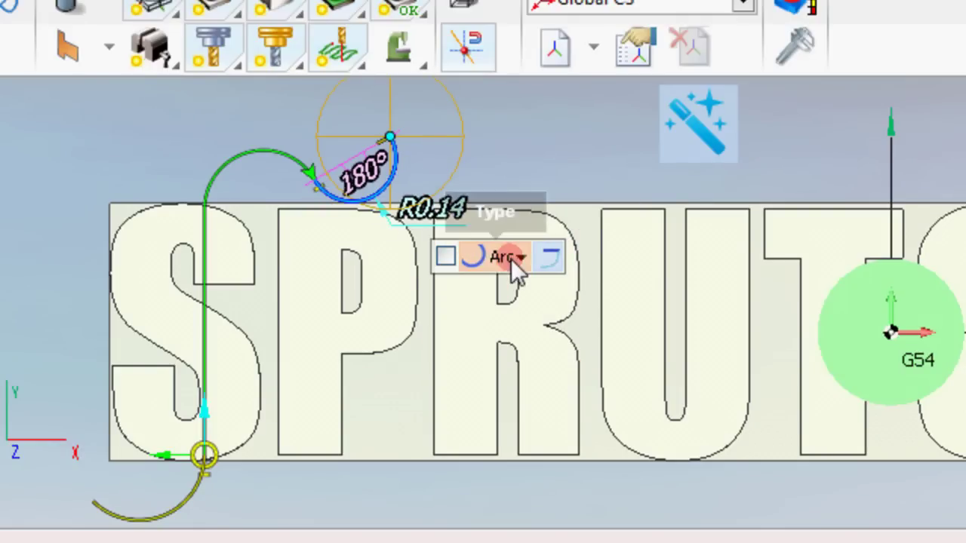
pyautogui.click(521, 258)
pyautogui.click(507, 320)
pyautogui.click(468, 213)
pyautogui.click(554, 259)
pyautogui.click(481, 158)
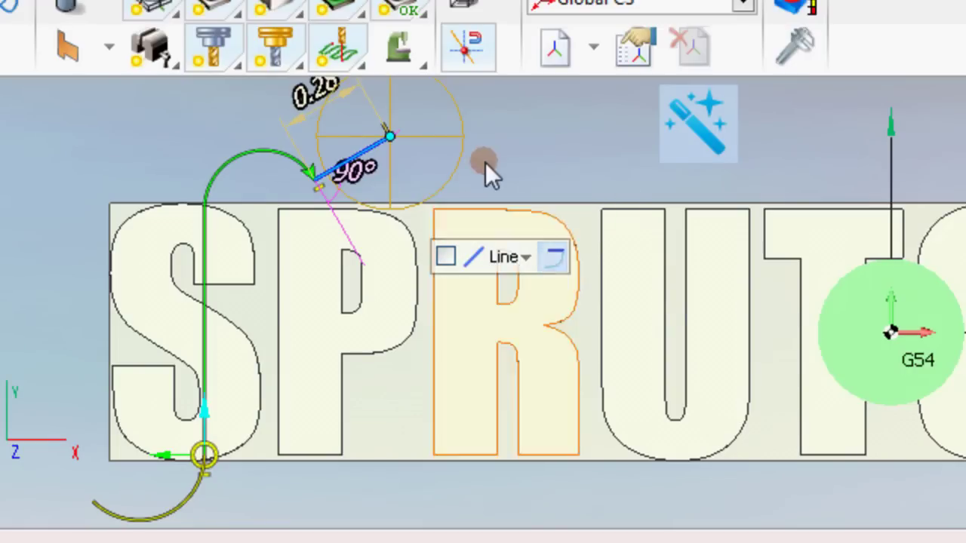
pyautogui.click(484, 217)
pyautogui.click(553, 259)
pyautogui.click(492, 168)
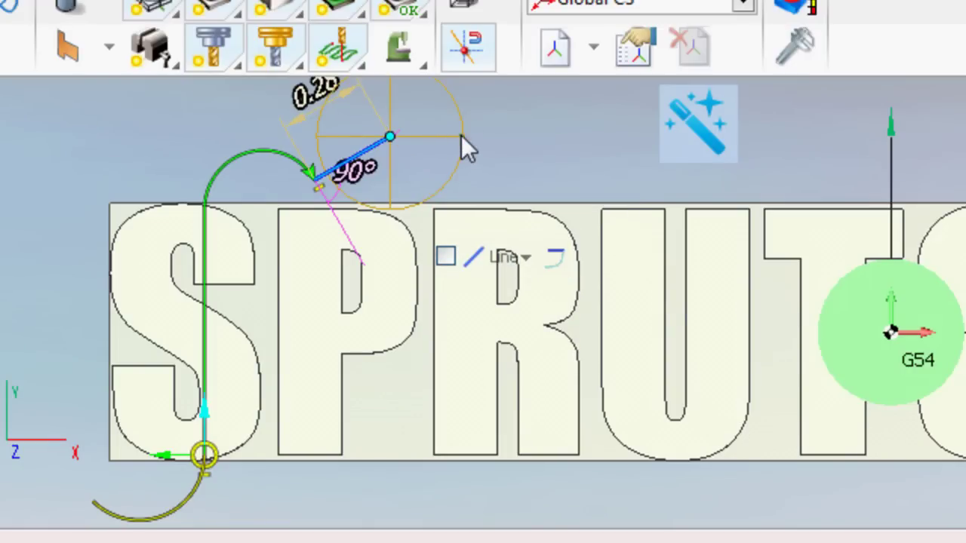
pyautogui.click(461, 164)
pyautogui.click(296, 193)
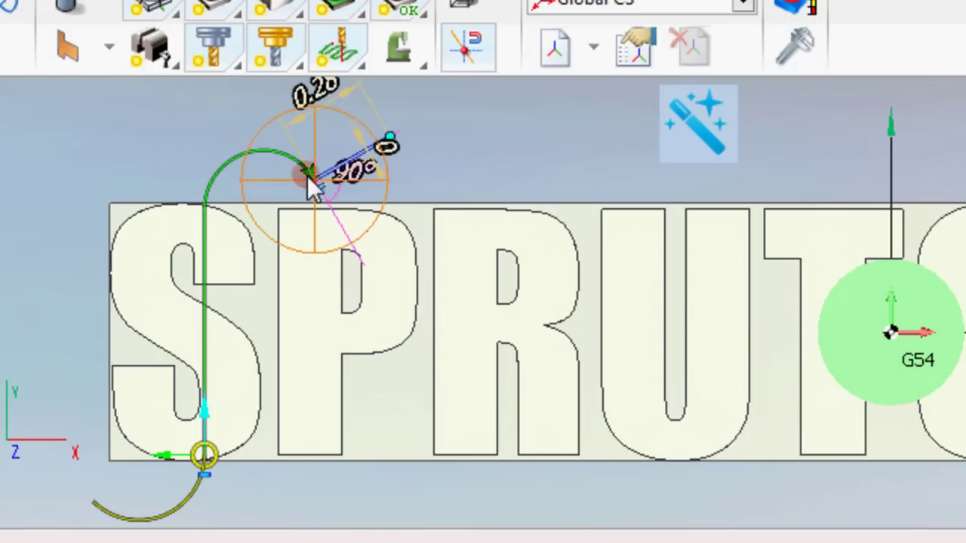
# - Swing the curve's arc extension over to the outer side of the S and stretch the lead-out line to about 0.62 at 60°
pyautogui.moveTo(313, 171); pyautogui.dragTo(184, 145)
pyautogui.scroll(-2, 293, 215)
pyautogui.moveTo(423, 224); pyautogui.dragTo(604, 242, button='middle')
pyautogui.scroll(2, 457, 208)
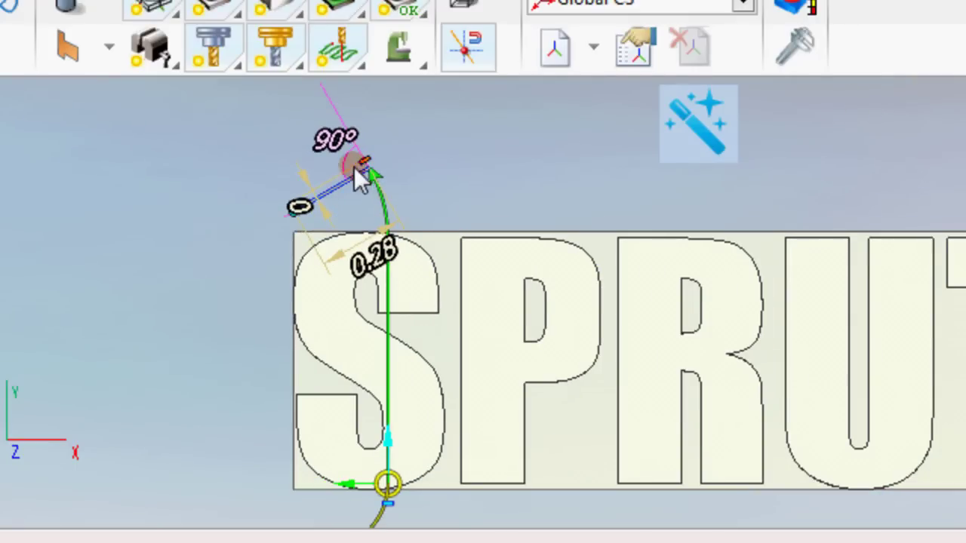
pyautogui.moveTo(295, 211); pyautogui.dragTo(177, 163)
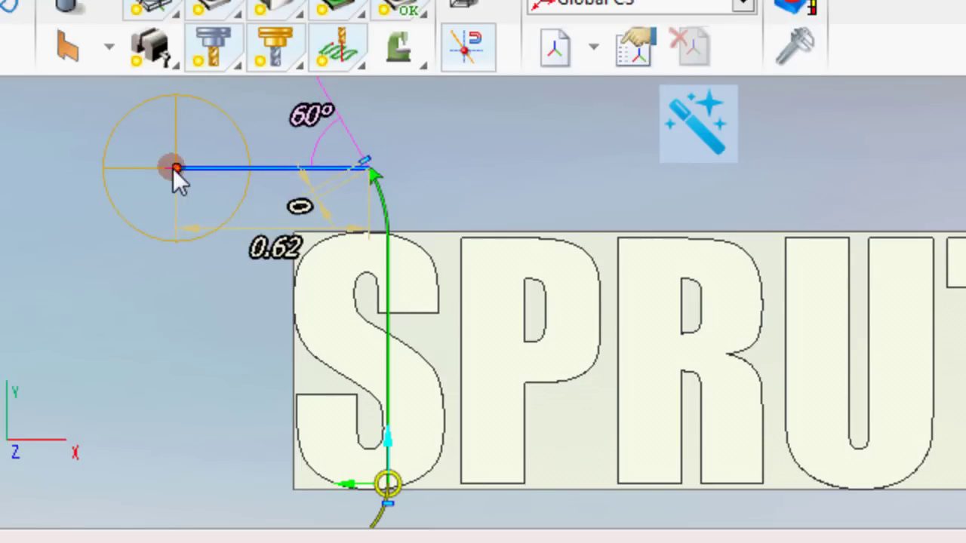
# - Append a second lead-out line running down from the first, about 0.38 long at 90°
pyautogui.moveTo(175, 170)
pyautogui.mouseDown()
pyautogui.moveTo(178, 118)
pyautogui.moveTo(180, 177)
pyautogui.moveTo(176, 170)
pyautogui.mouseUp()
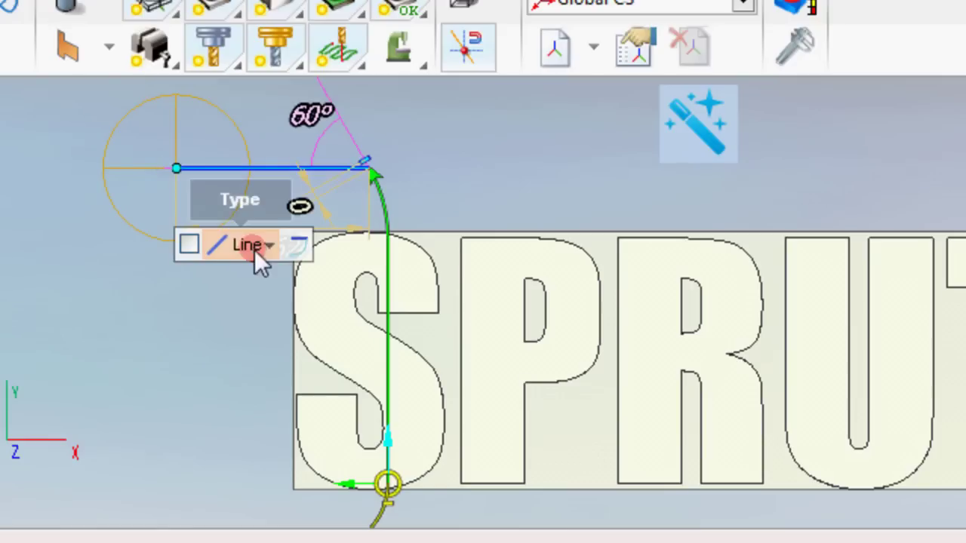
pyautogui.click(302, 249)
pyautogui.moveTo(174, 174); pyautogui.dragTo(191, 295)
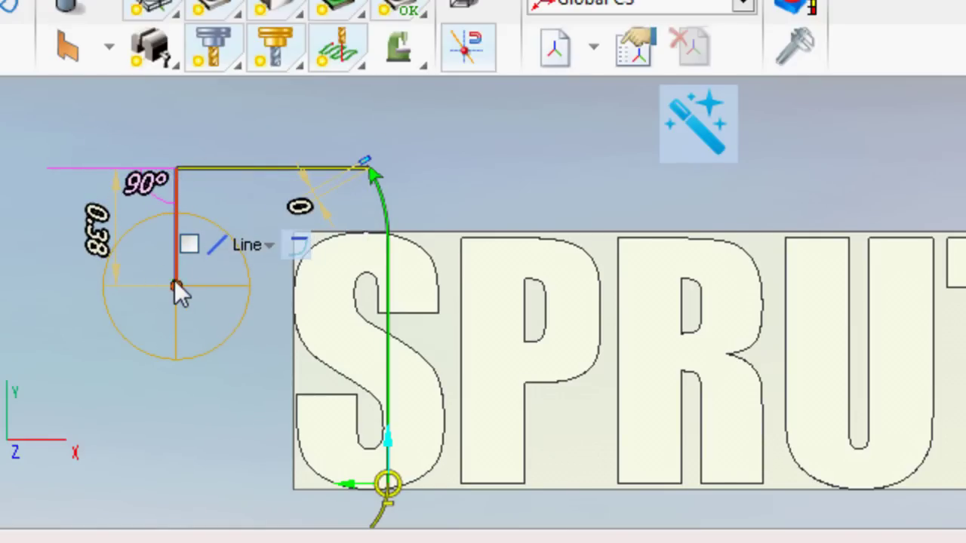
# - View the Multiselect options of the new lead-out segment, and try moving the curve's end flag in SprutCAM 7 for comparison
pyautogui.click(179, 286)
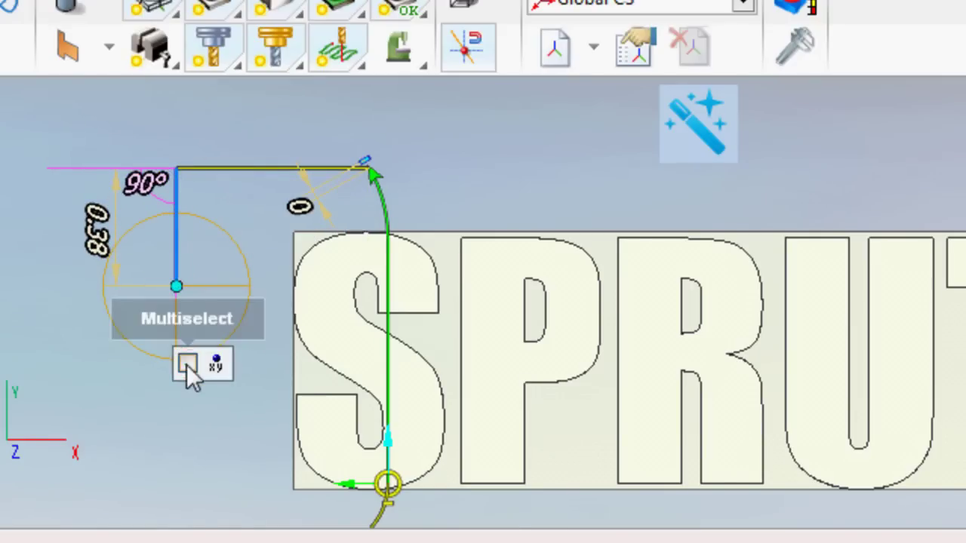
pyautogui.moveTo(187, 367)
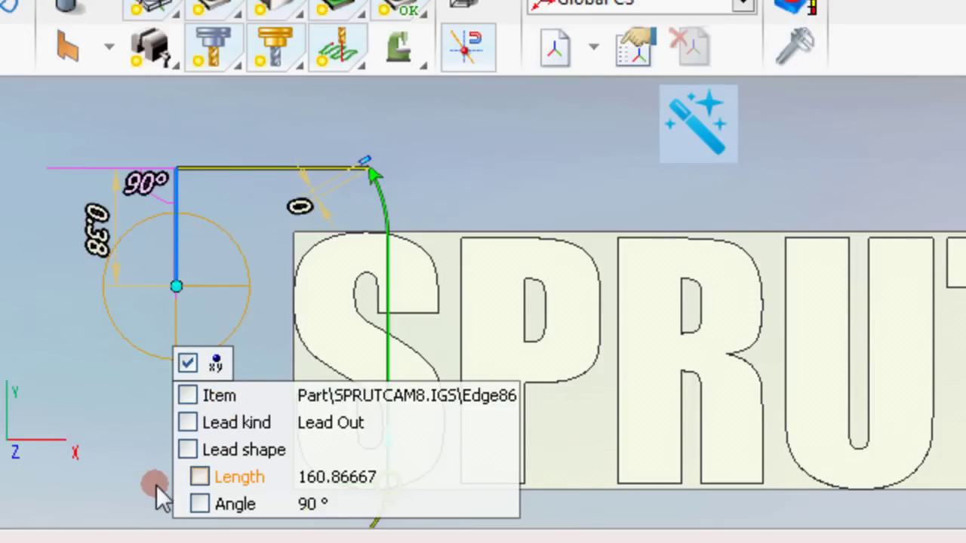
pyautogui.click(221, 293)
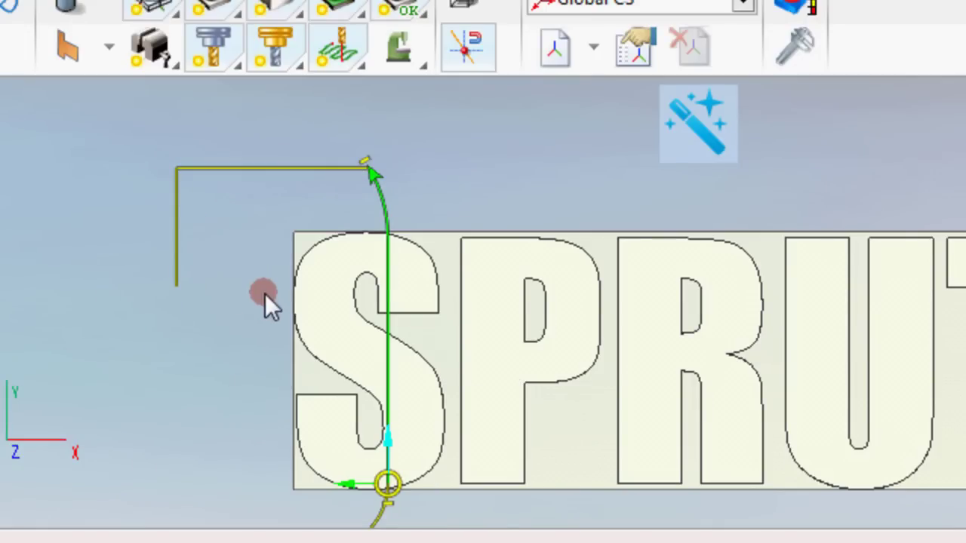
pyautogui.scroll(-2, 603, 281)
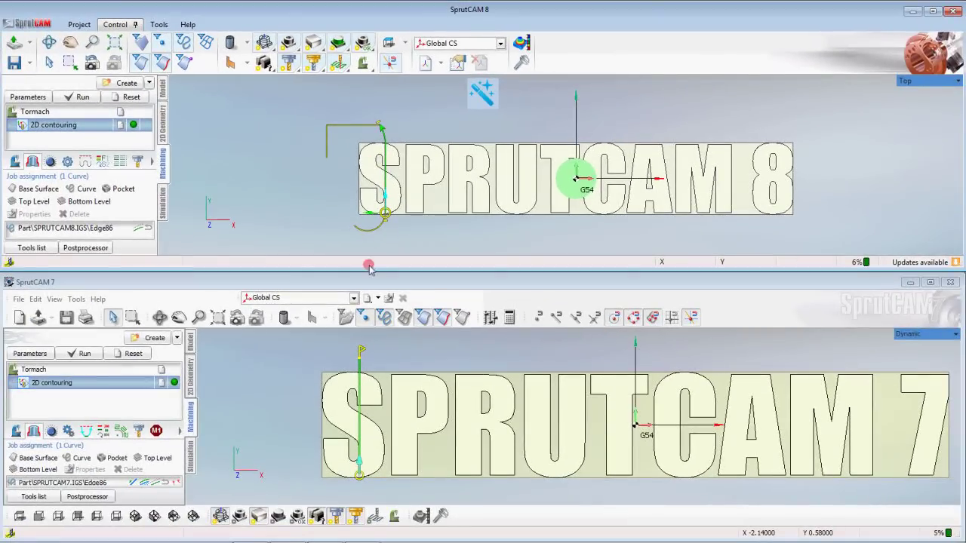
pyautogui.moveTo(361, 356); pyautogui.dragTo(378, 344)
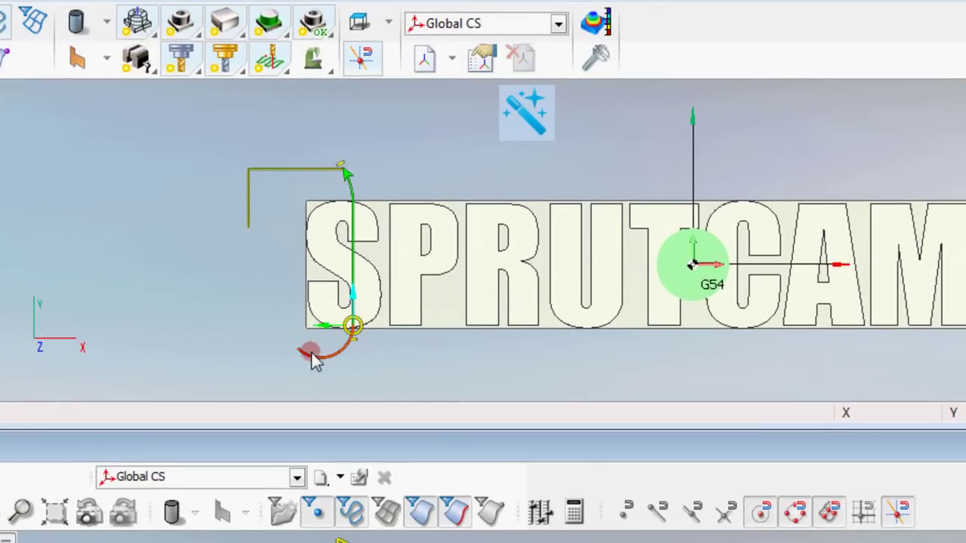
# - Enlarge the lead-in arc below the S in SprutCAM 8 to 180° and reshape it to 135°
pyautogui.moveTo(302, 357); pyautogui.dragTo(200, 332)
pyautogui.click(202, 328)
pyautogui.click(439, 235)
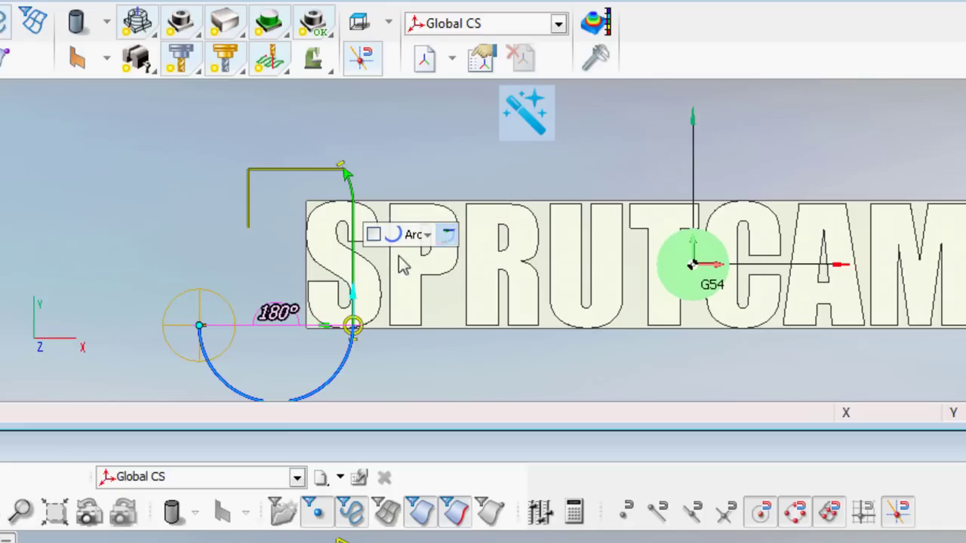
pyautogui.click(198, 329)
pyautogui.moveTo(197, 328); pyautogui.dragTo(279, 300)
# - Change the lead-in type to Line and reposition it to about 0.61 long at 75°
pyautogui.click(426, 234)
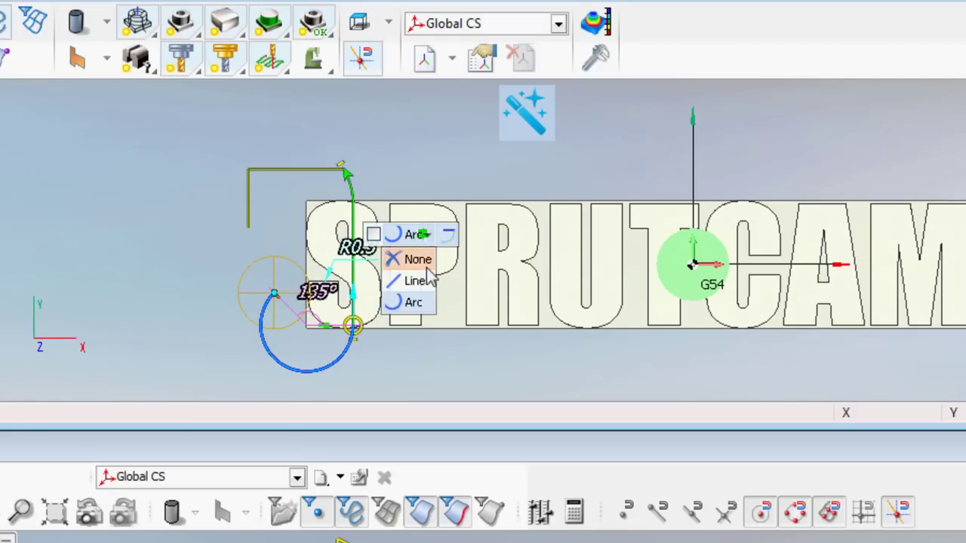
pyautogui.click(422, 283)
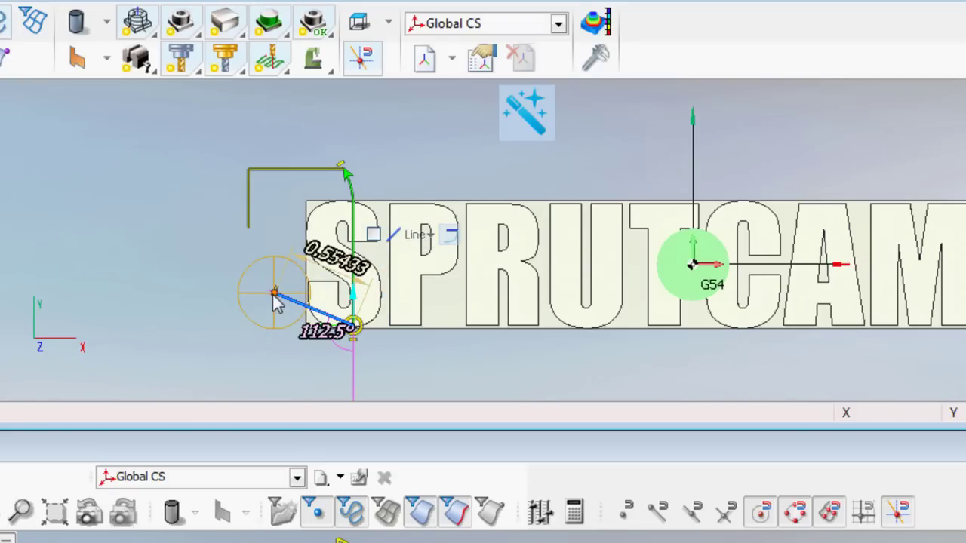
pyautogui.moveTo(275, 302); pyautogui.dragTo(261, 349)
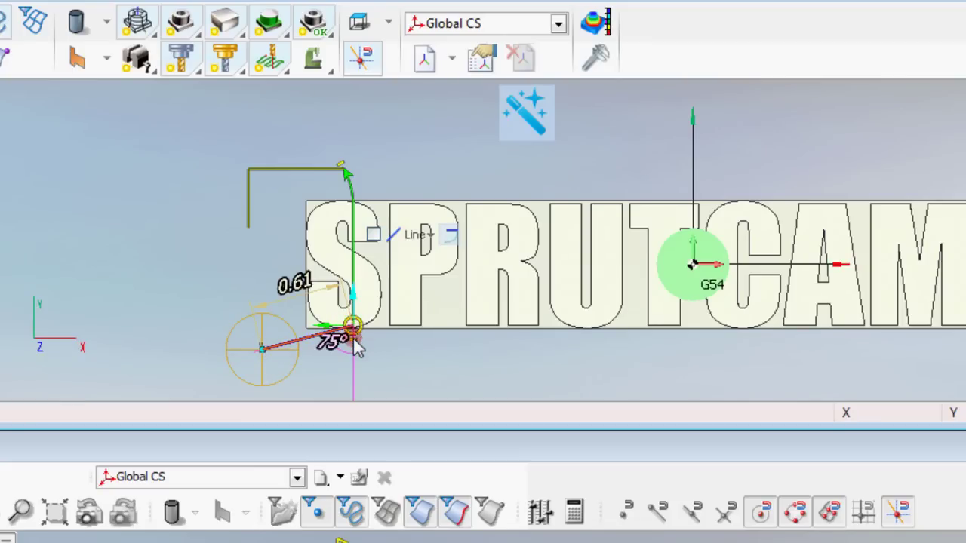
# - Add a straight section of about 0.19 between the curve and its leads, set the lead-in type to None, and inspect the lead-out segments
pyautogui.moveTo(356, 347); pyautogui.dragTo(378, 361)
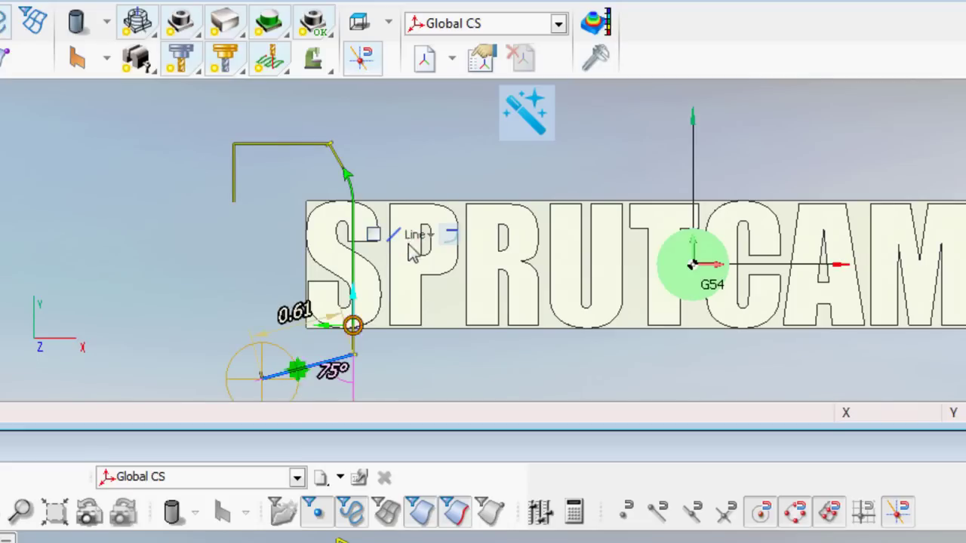
pyautogui.click(431, 235)
pyautogui.click(436, 259)
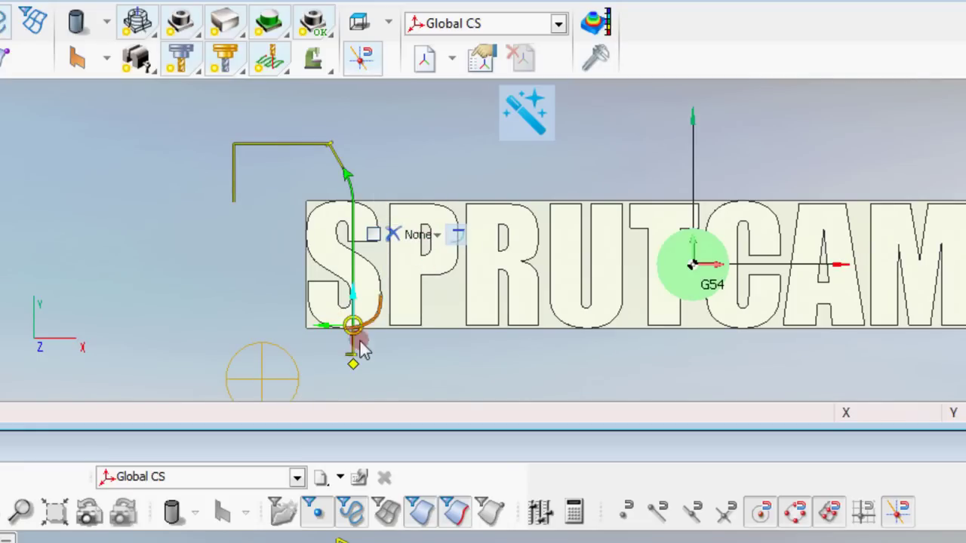
pyautogui.moveTo(339, 164)
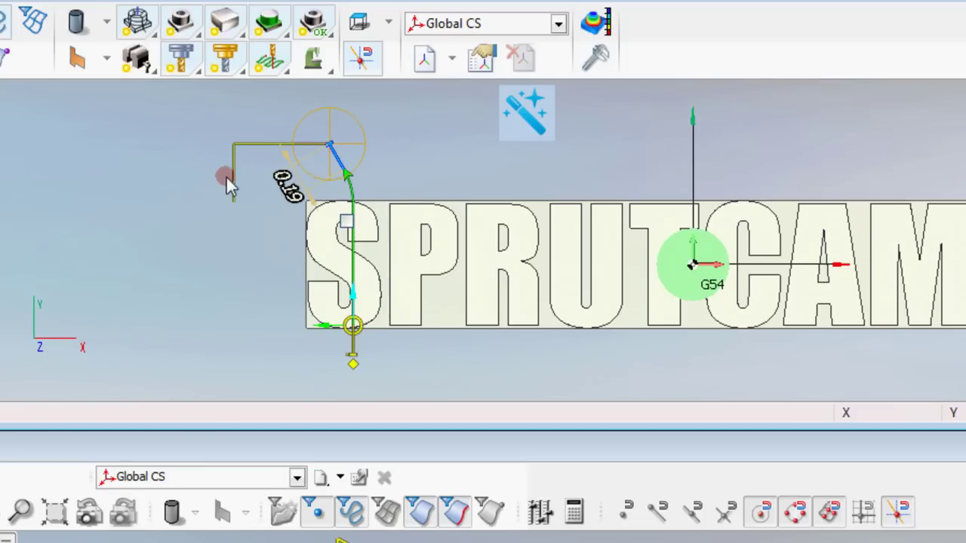
pyautogui.moveTo(235, 183)
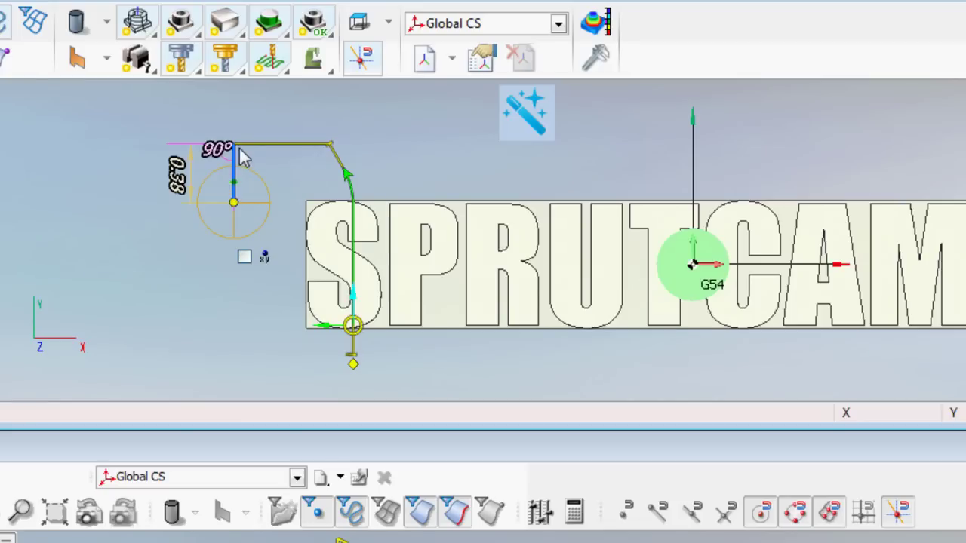
# - Set the type of the horizontal lead-out line segment above the S to None
pyautogui.moveTo(249, 151)
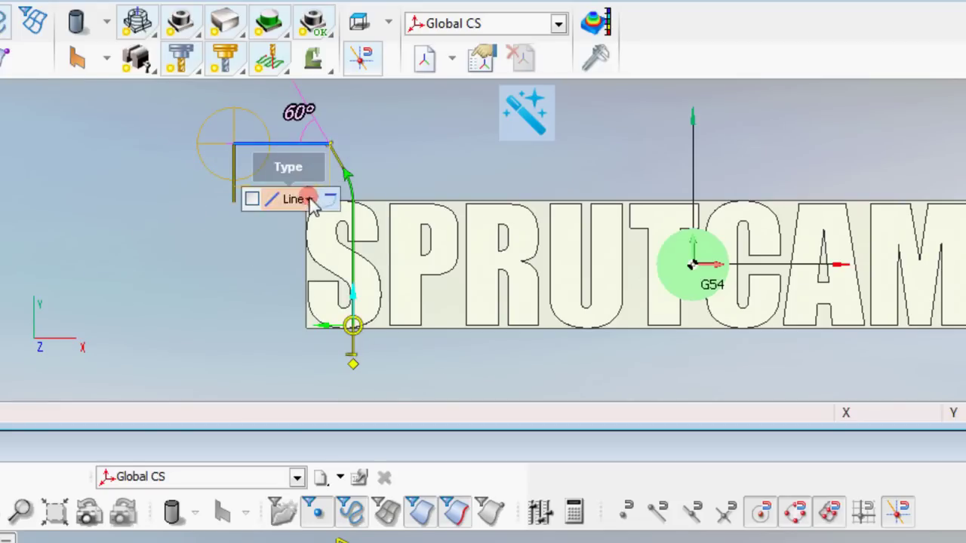
pyautogui.click(310, 200)
pyautogui.click(295, 223)
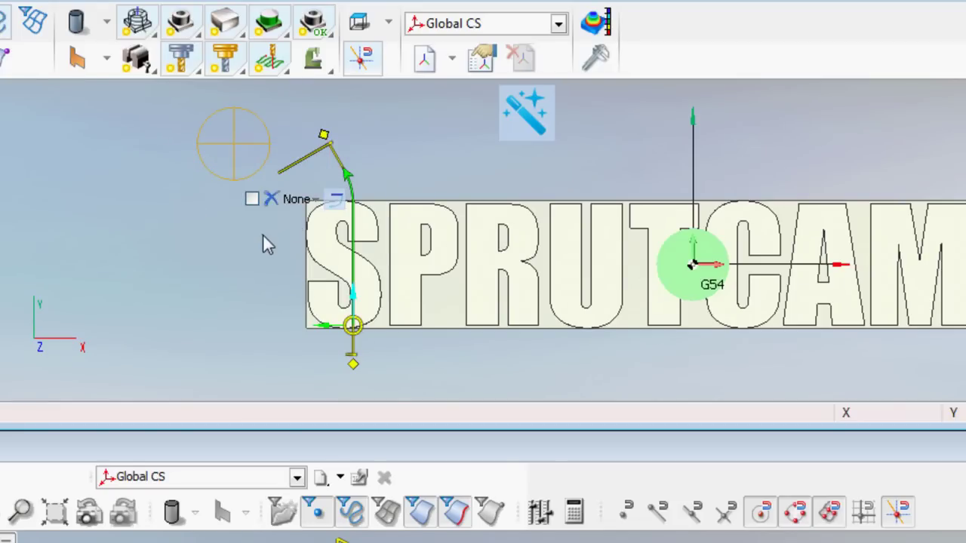
# - View the multiselect criteria of the last lead-out segment, trying Lead shape and Length, and deselect the segment
pyautogui.moveTo(295, 168)
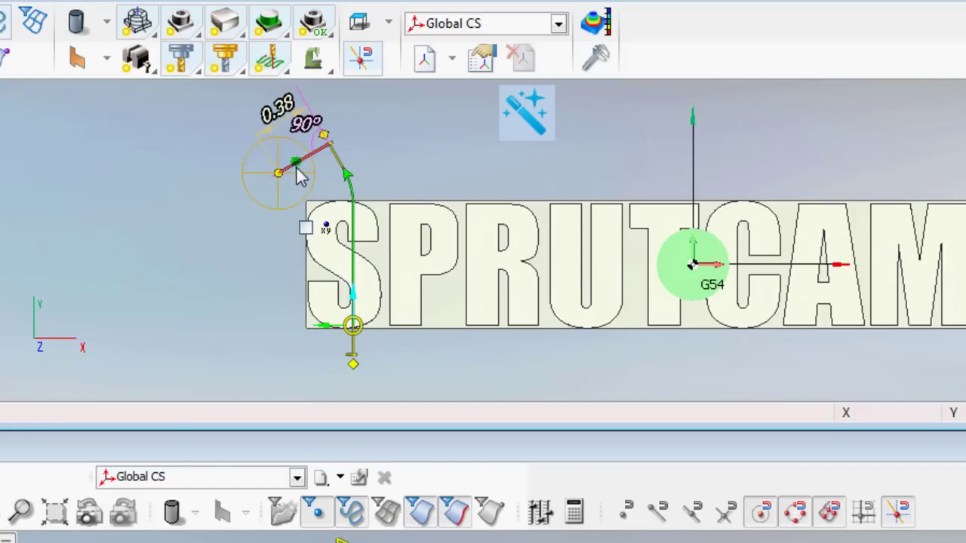
pyautogui.click(303, 230)
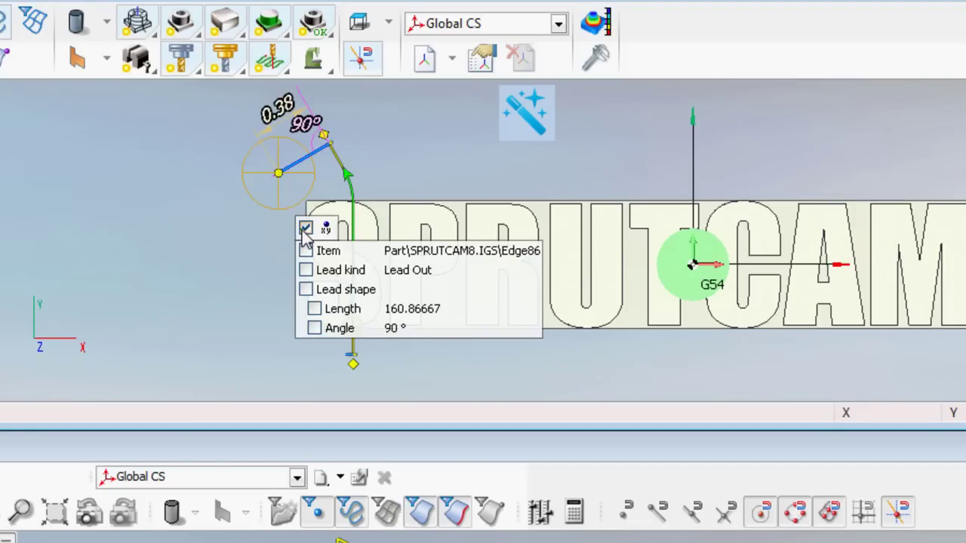
pyautogui.click(332, 305)
pyautogui.click(305, 288)
pyautogui.click(314, 308)
pyautogui.click(403, 145)
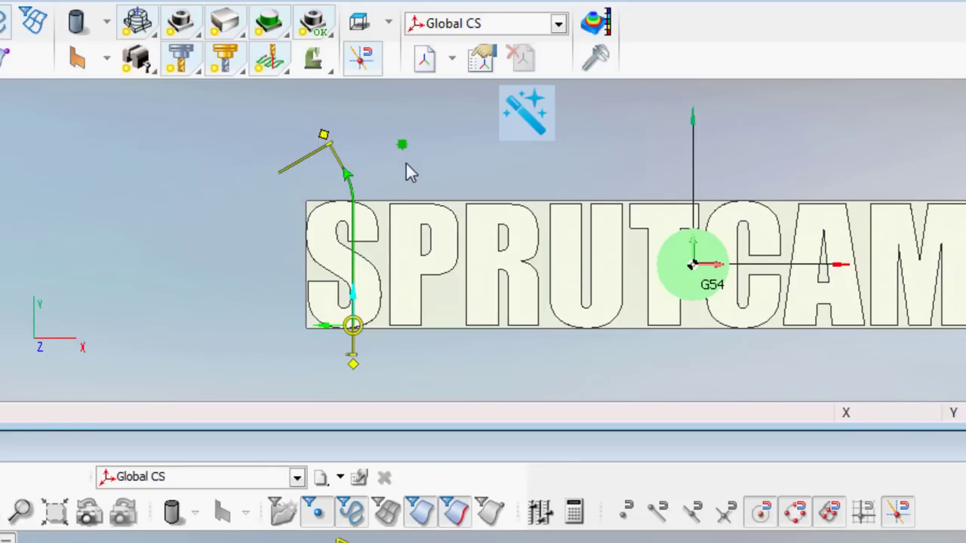
pyautogui.click(537, 120)
pyautogui.click(258, 166)
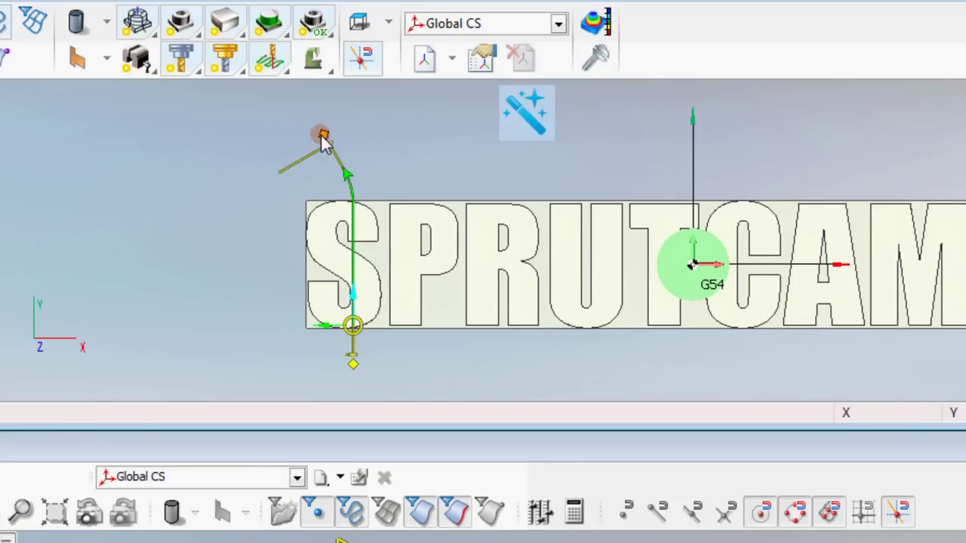
pyautogui.click(367, 389)
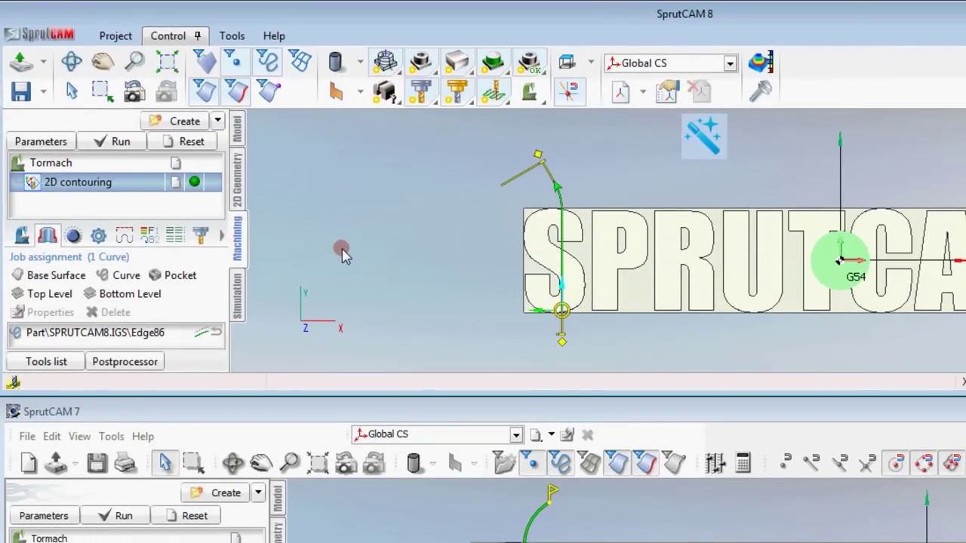
# - Create a Hole machining roughing operation in SprutCAM 8 and open its parameters
pyautogui.click(217, 121)
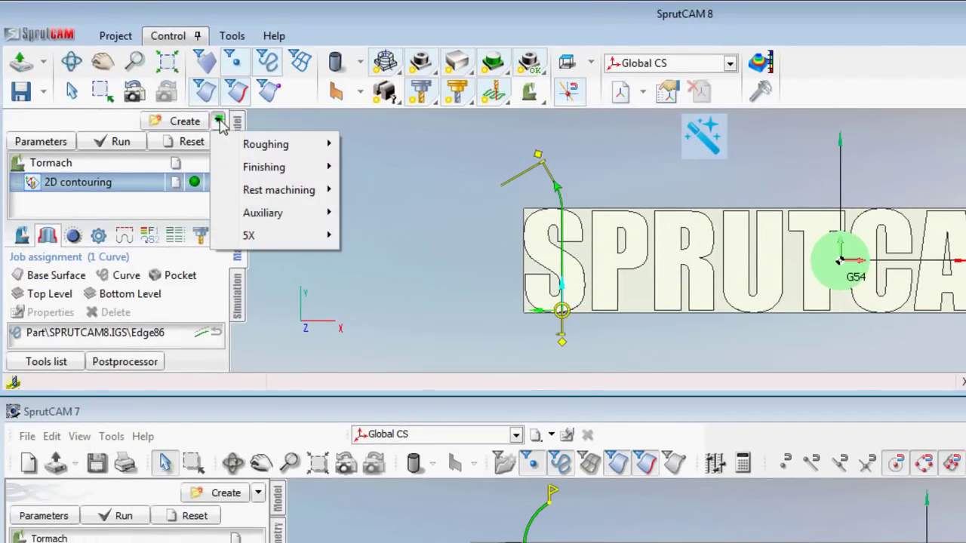
pyautogui.moveTo(280, 144)
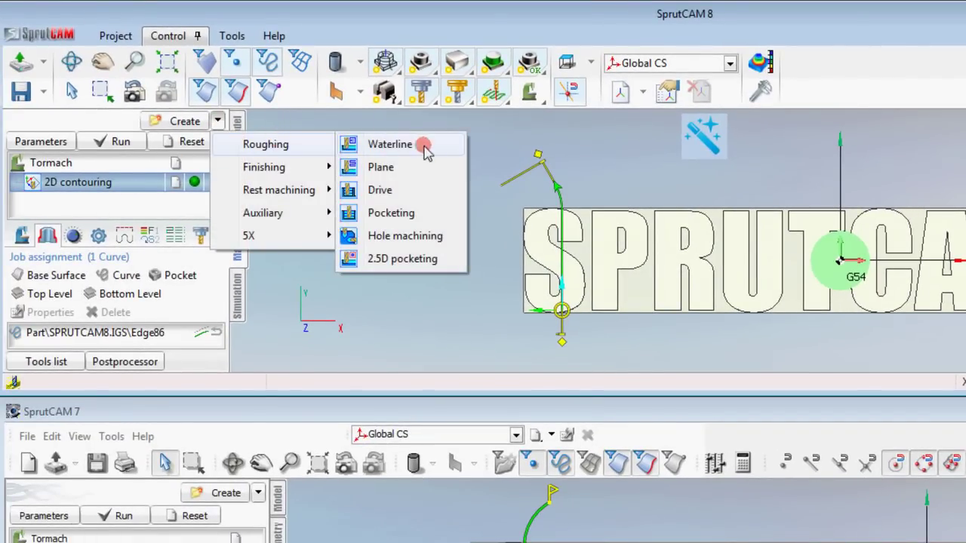
pyautogui.click(426, 238)
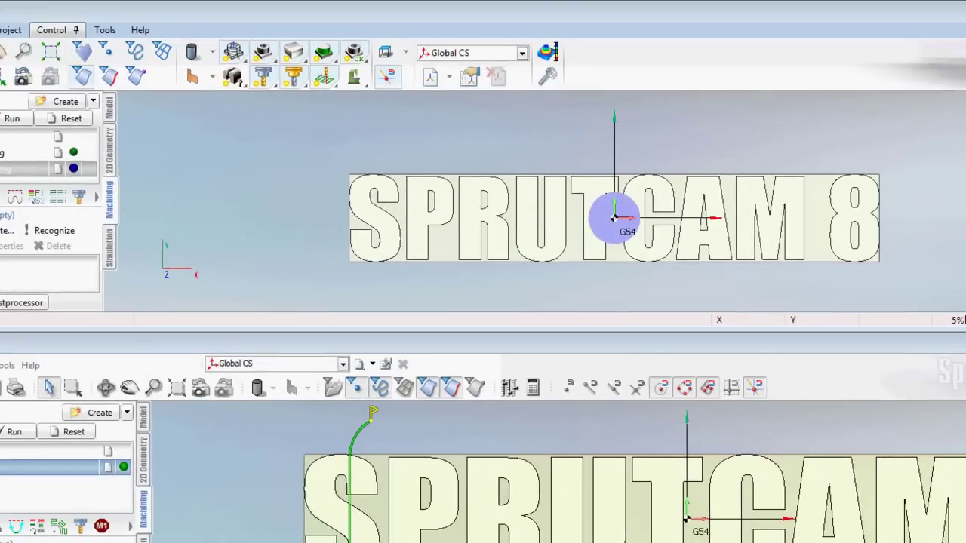
pyautogui.doubleClick(71, 201)
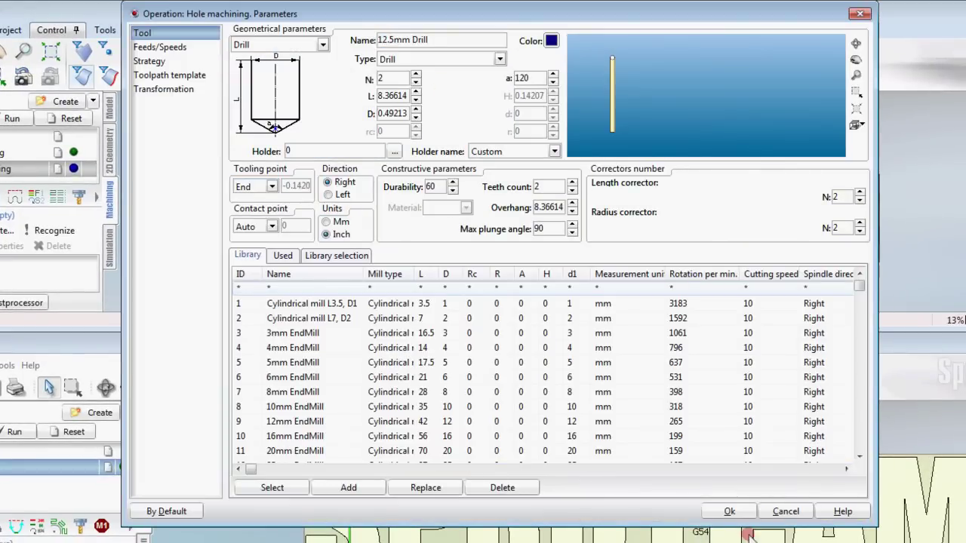
# - Resize the Hole machining parameters window and look through its Feeds/Speeds, Toolpath template and Strategy settings
pyautogui.click(688, 531)
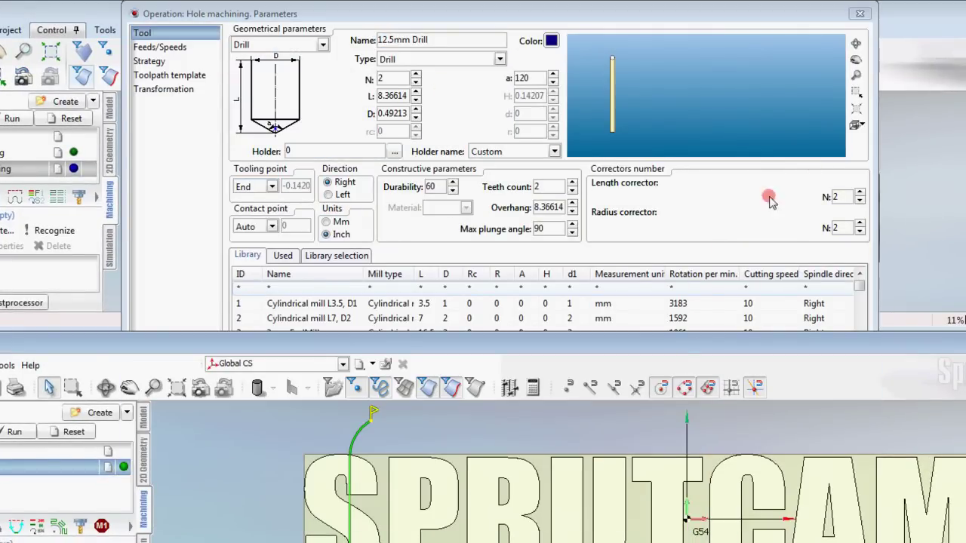
pyautogui.click(655, 13)
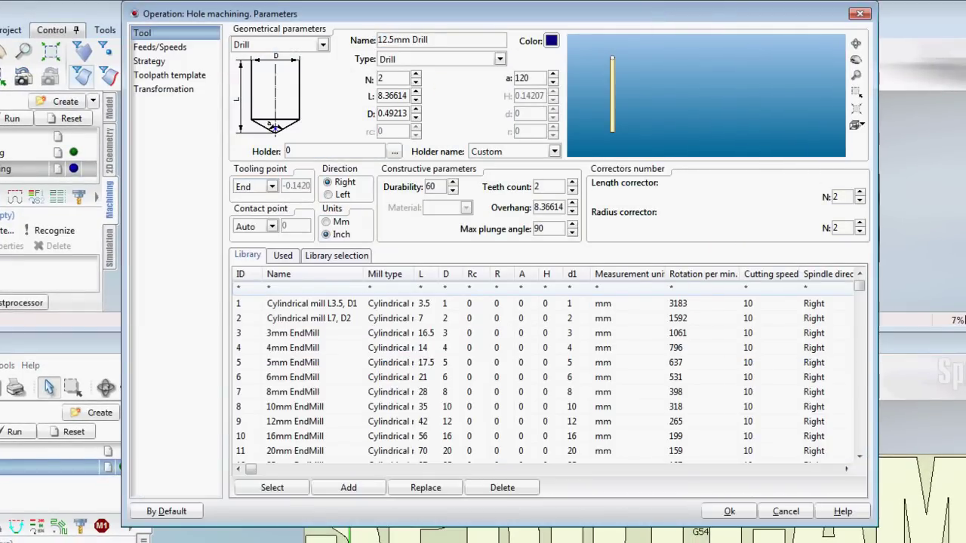
pyautogui.moveTo(541, 532); pyautogui.dragTo(566, 299)
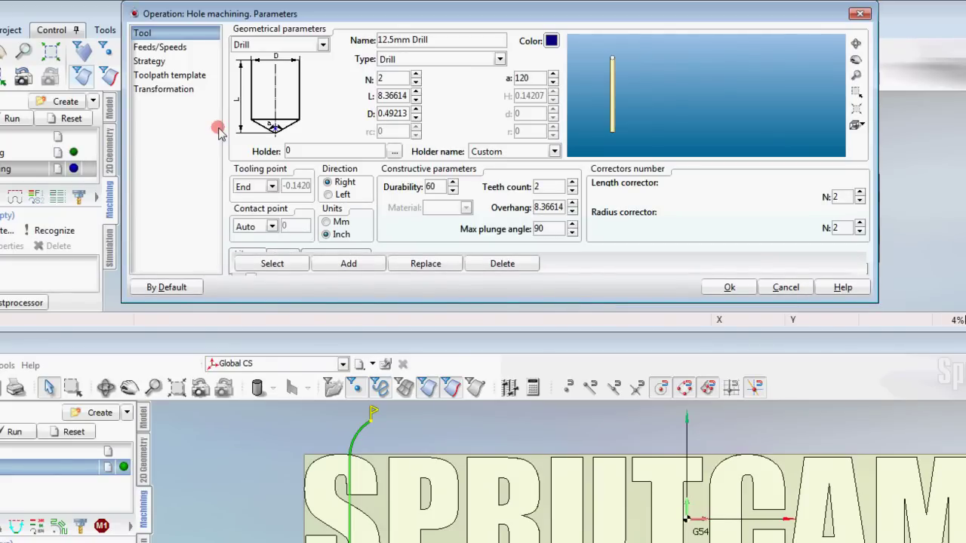
pyautogui.click(157, 61)
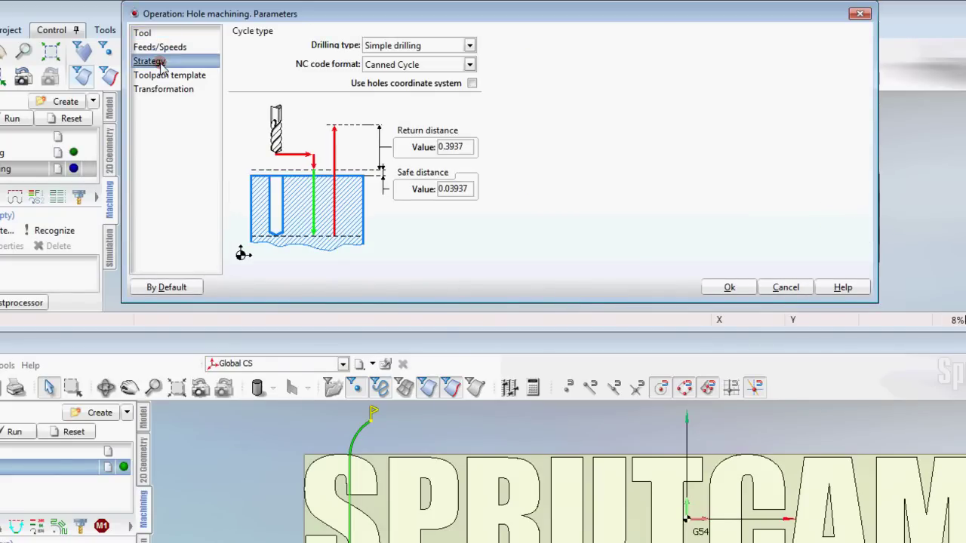
pyautogui.click(158, 46)
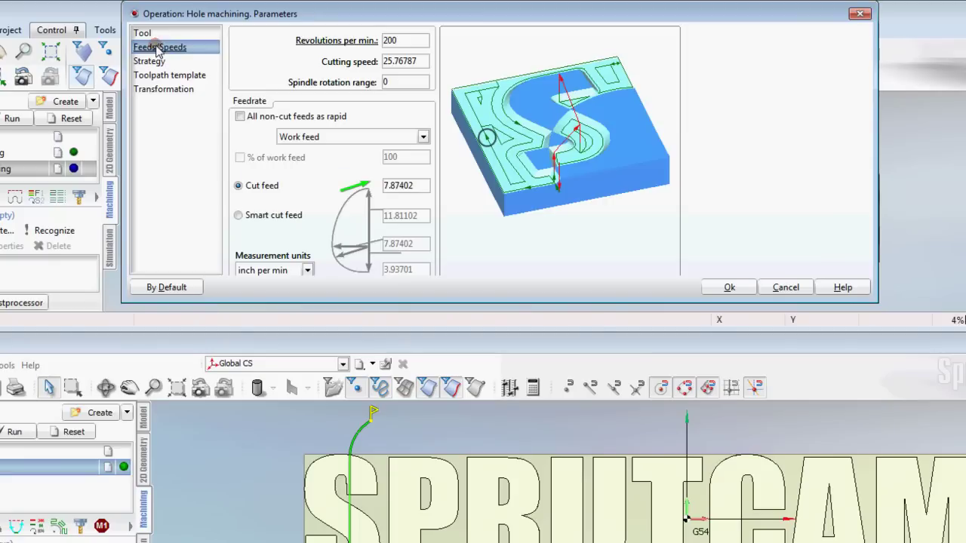
pyautogui.click(155, 75)
pyautogui.click(159, 63)
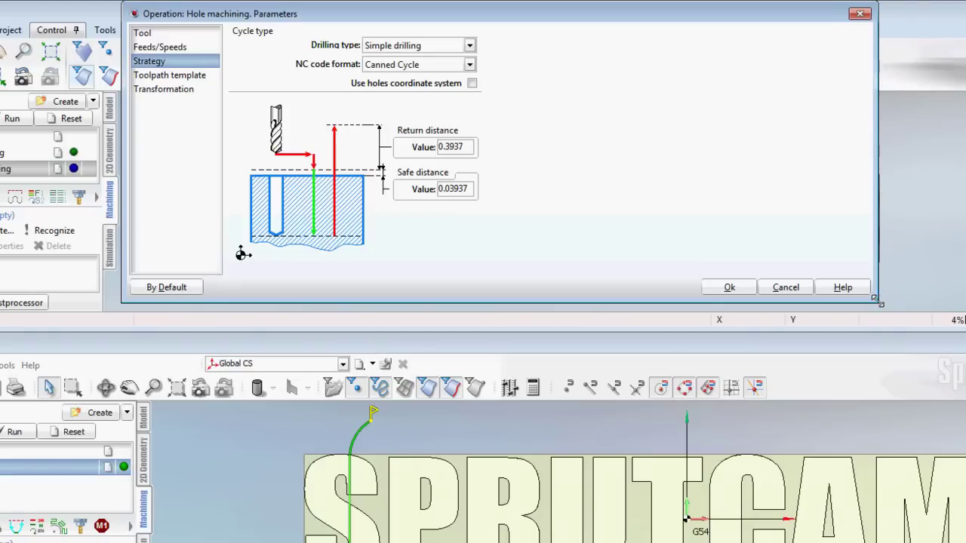
pyautogui.moveTo(878, 311); pyautogui.dragTo(965, 451)
pyautogui.click(643, 195)
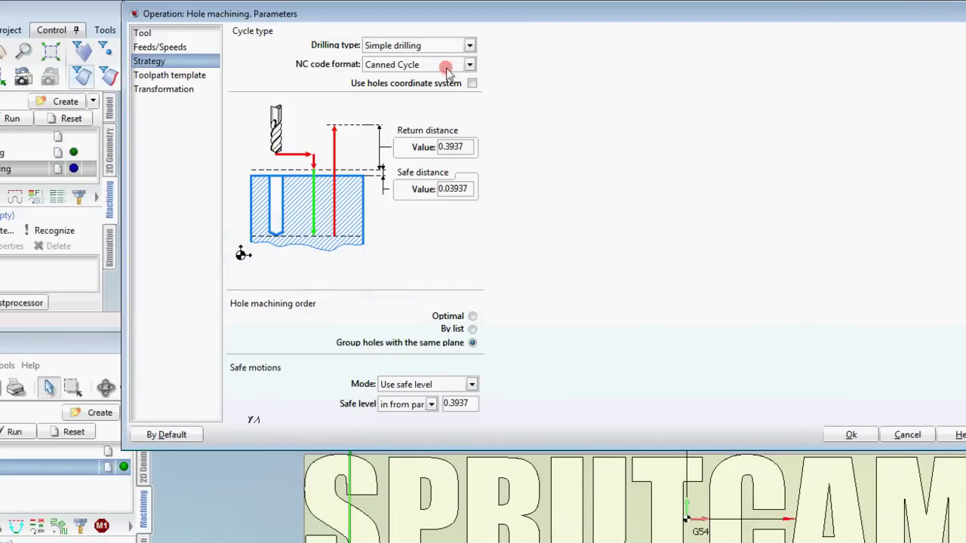
# - Choose By spiral (thread milling) as the drilling type to view its thread parameters, and resize the window to uncover SprutCAM 7
pyautogui.click(469, 47)
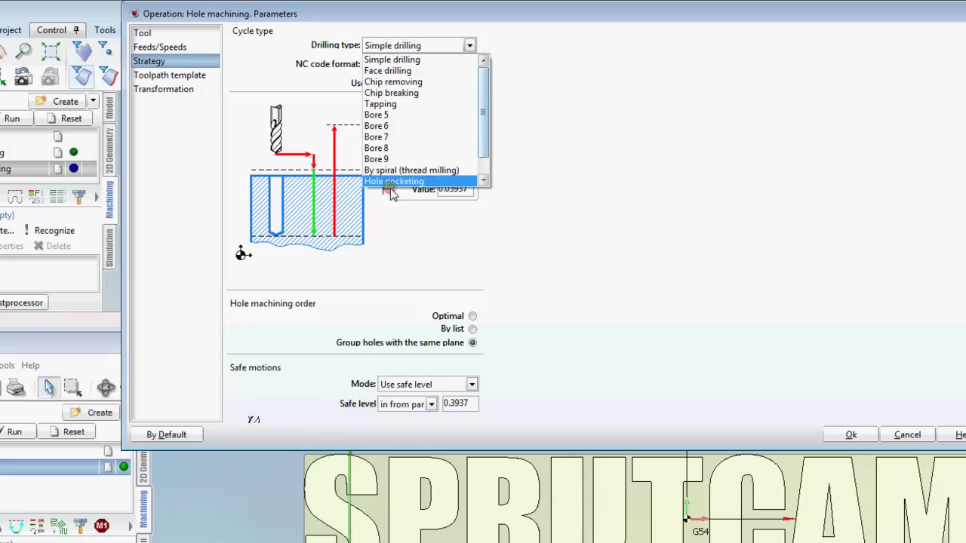
pyautogui.click(406, 172)
pyautogui.click(592, 164)
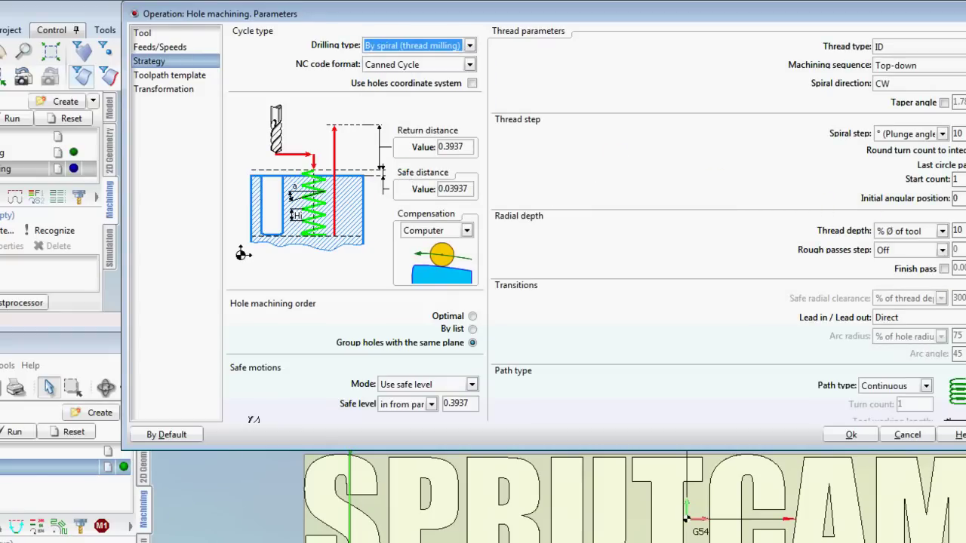
pyautogui.moveTo(965, 369); pyautogui.dragTo(889, 369)
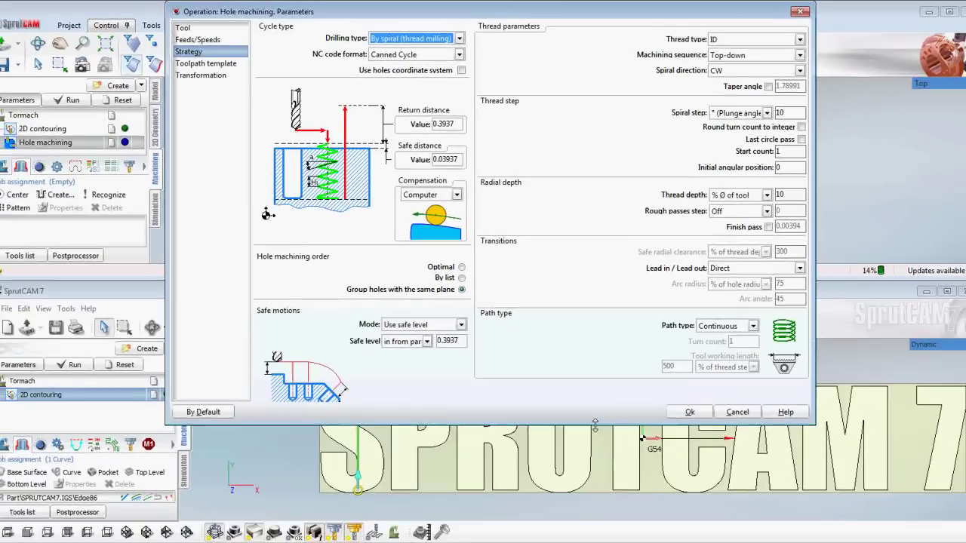
pyautogui.moveTo(647, 502); pyautogui.dragTo(648, 247)
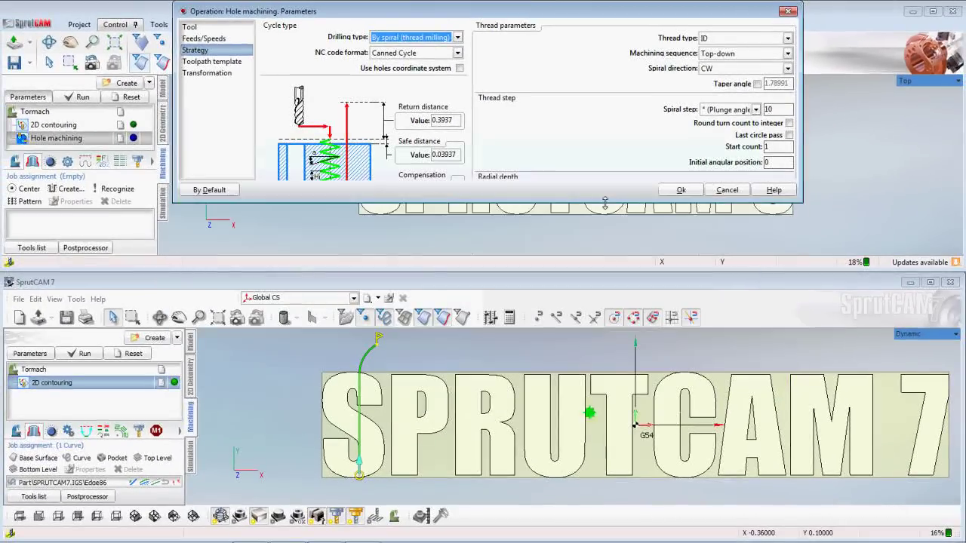
# - Switch to SprutCAM 7, create a Hole machining 5D roughing operation and open its parameters
pyautogui.click(178, 337)
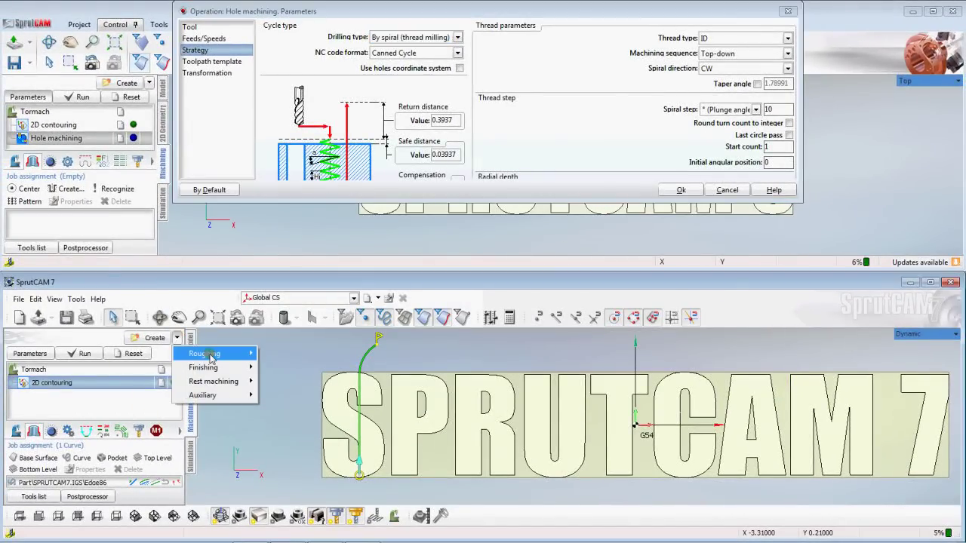
pyautogui.moveTo(207, 353)
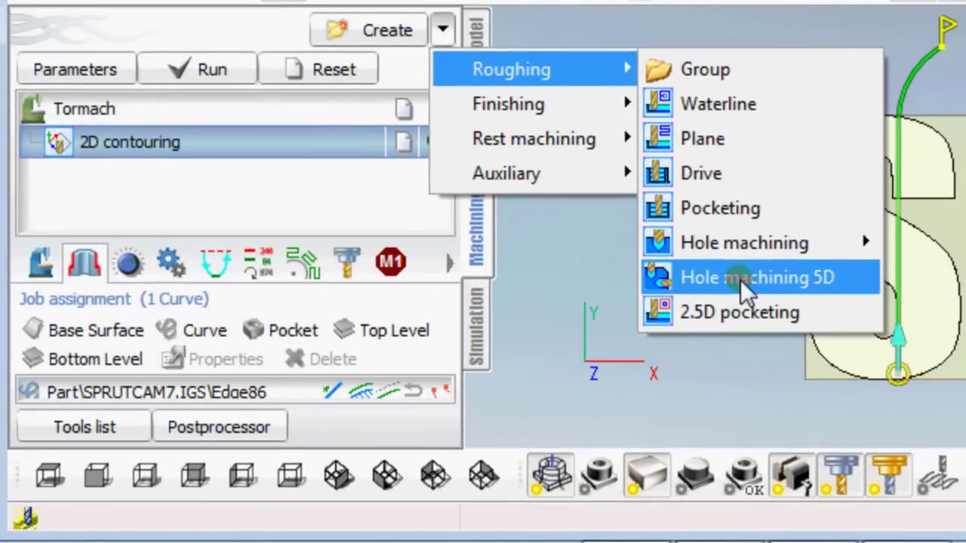
pyautogui.click(643, 315)
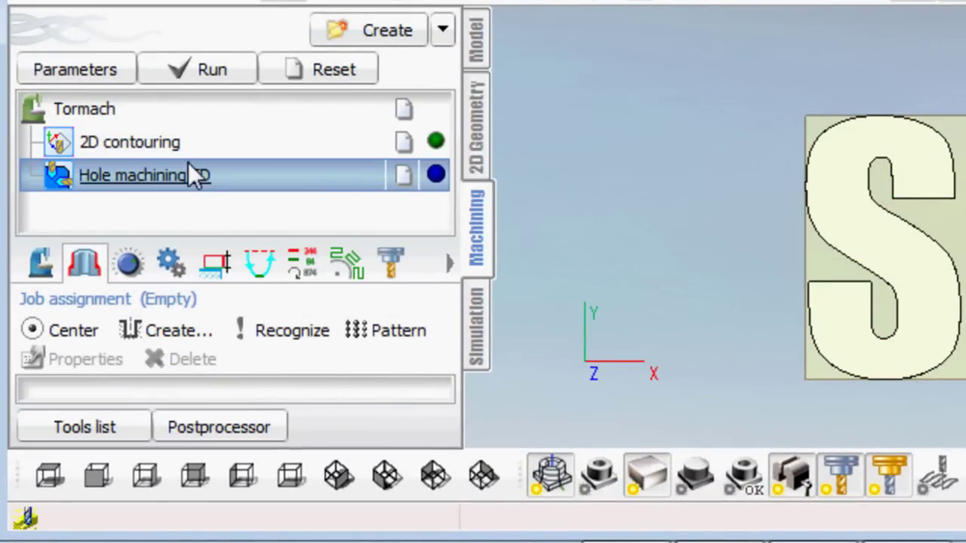
pyautogui.doubleClick(164, 175)
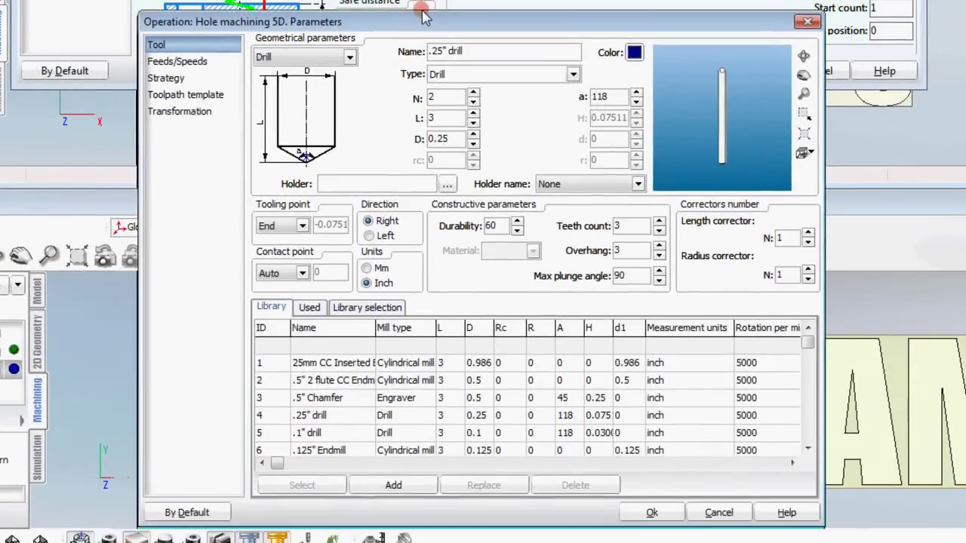
# - View the Hole machining 5D strategy settings with By spiral (thread milling) chosen as the drilling type
pyautogui.moveTo(423, 16); pyautogui.dragTo(423, 7)
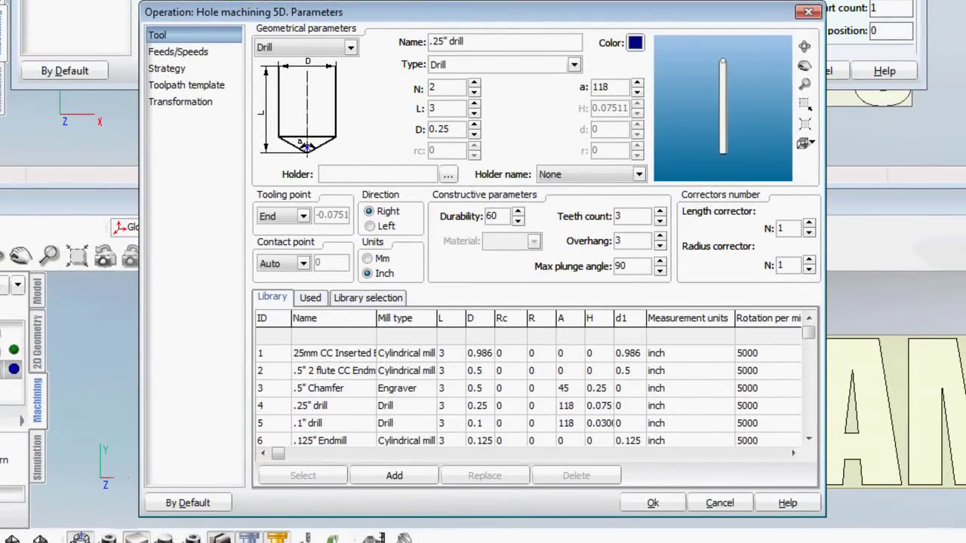
pyautogui.click(170, 68)
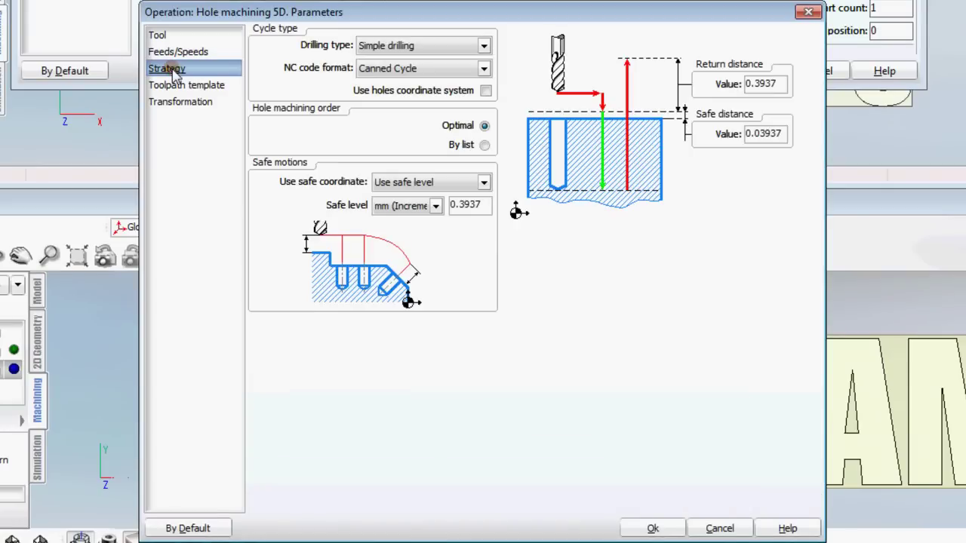
pyautogui.click(486, 44)
pyautogui.click(422, 177)
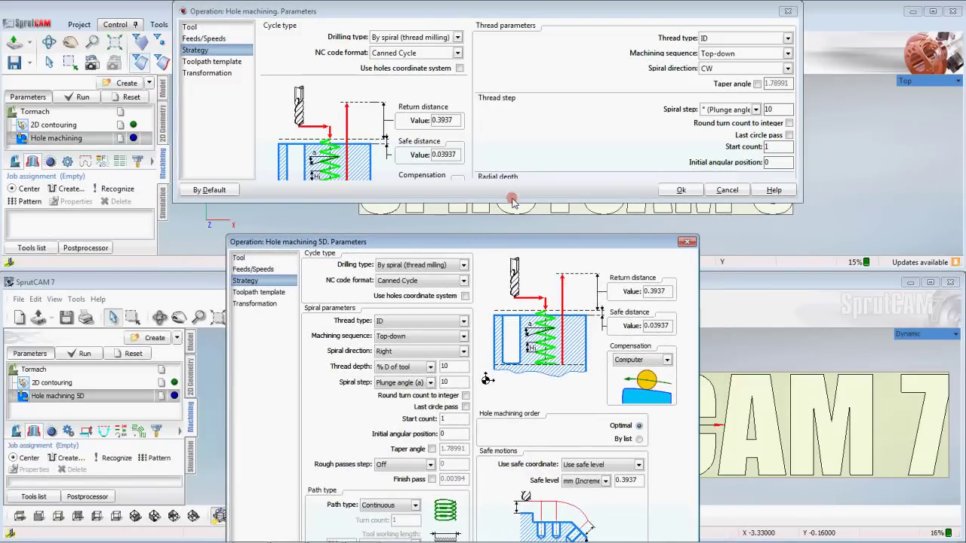
# - Compare the thread milling settings of both versions side by side, and close both parameters windows without applying them
pyautogui.moveTo(481, 269); pyautogui.dragTo(501, 218)
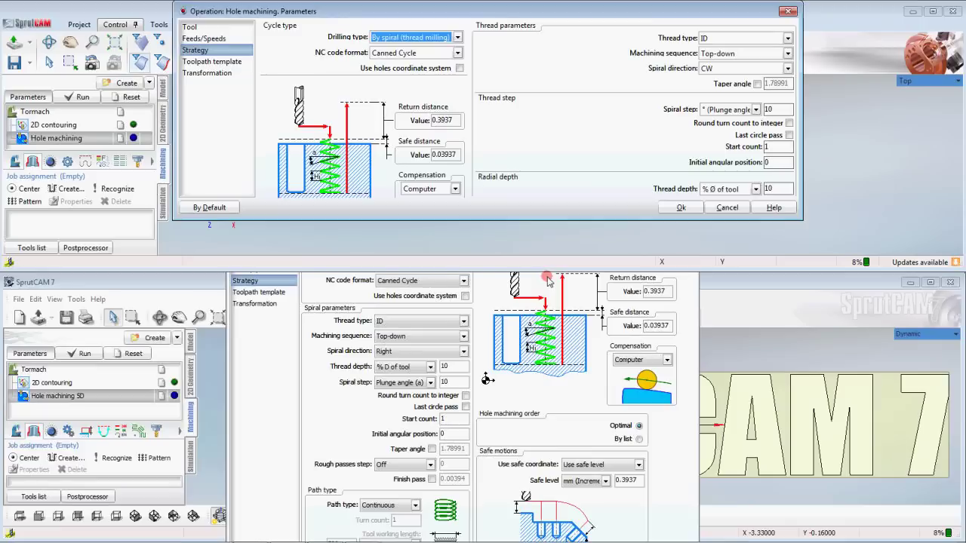
pyautogui.click(547, 281)
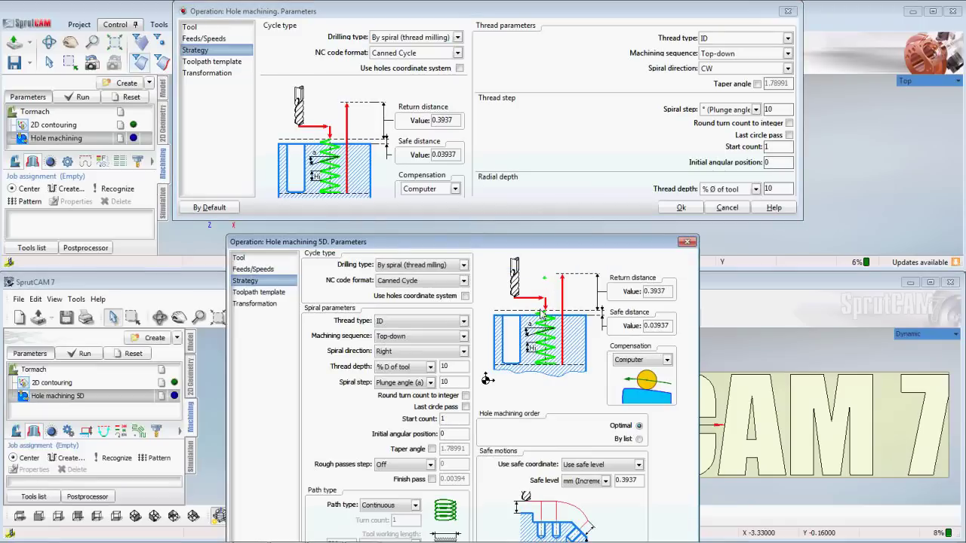
pyautogui.click(687, 242)
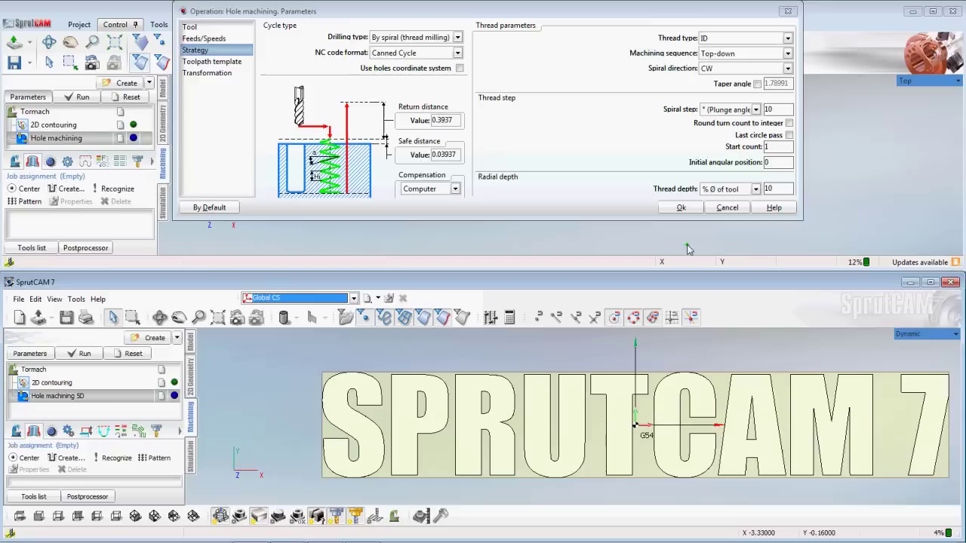
pyautogui.click(785, 10)
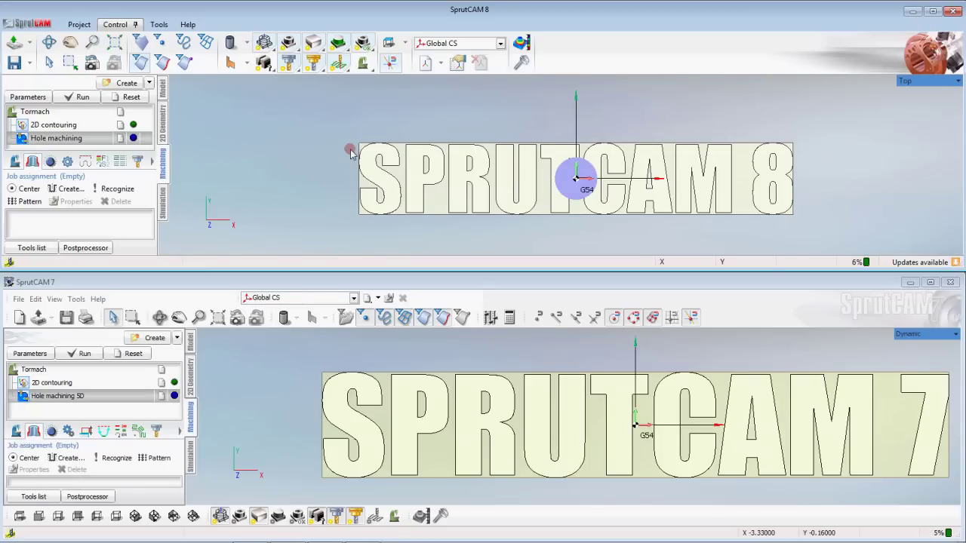
# - Switch both SprutCAM 8 and SprutCAM 7 to simulation mode to compare their controls
pyautogui.click(163, 205)
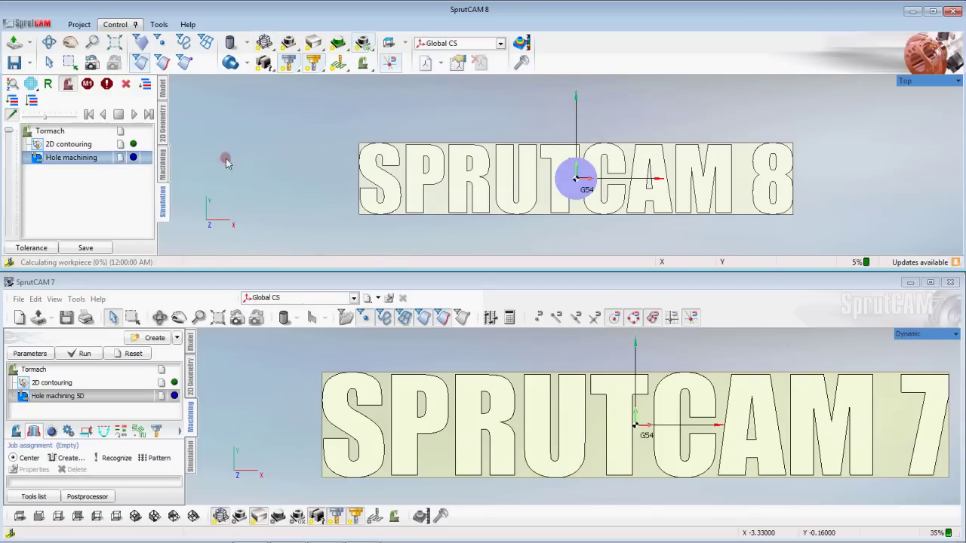
pyautogui.click(189, 466)
pyautogui.click(223, 386)
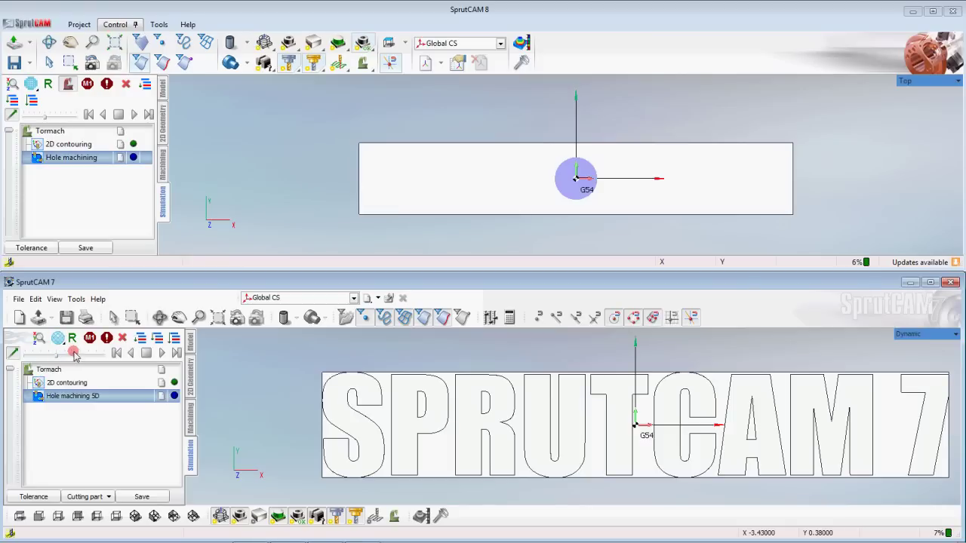
# - Compare the simulation type choices Solid, Voxel 3D and Voxel 5D in SprutCAM 7 and SprutCAM 8 without changing them
pyautogui.click(60, 338)
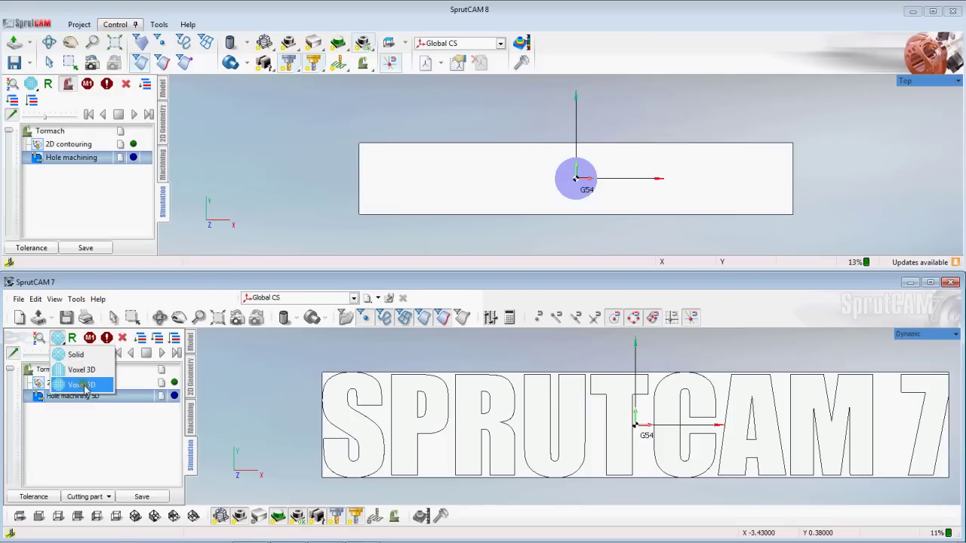
pyautogui.click(30, 83)
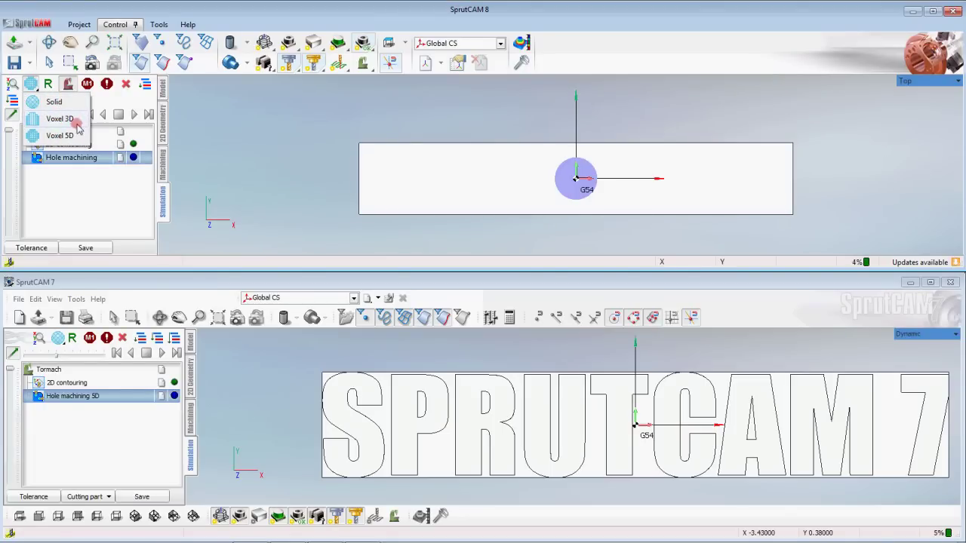
pyautogui.click(266, 141)
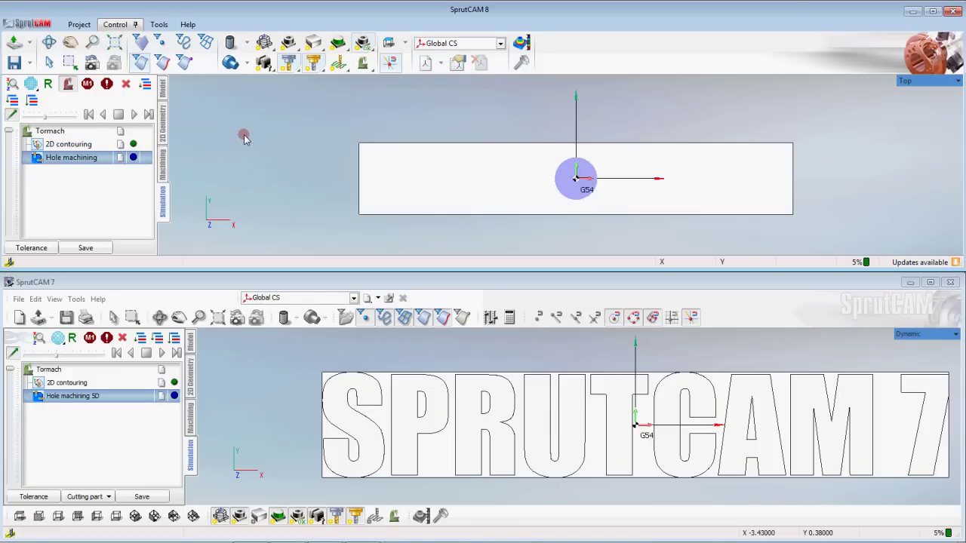
# - Return SprutCAM 8 to machining mode and frame the complete lettering in the viewports of both versions
pyautogui.scroll(2, 264, 149)
pyautogui.scroll(-2, 263, 160)
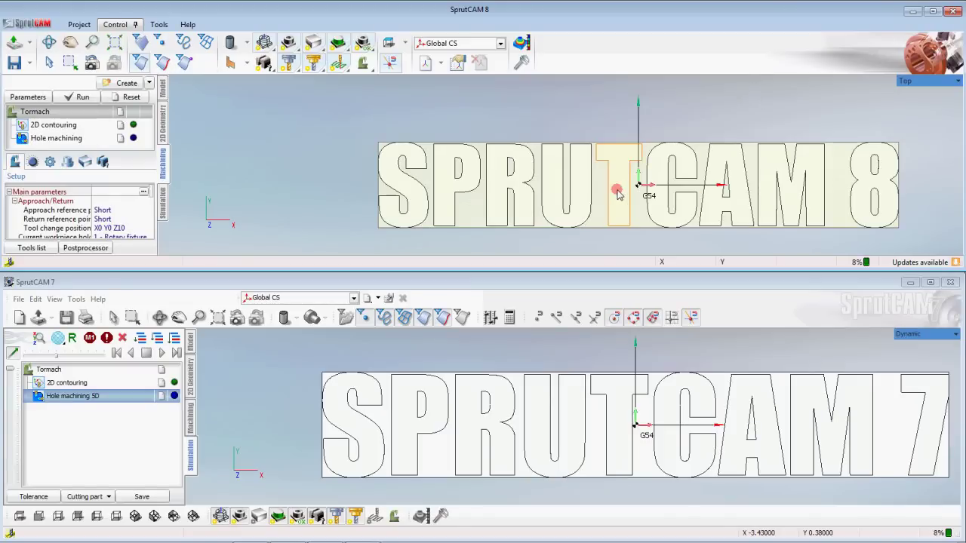
pyautogui.moveTo(499, 183); pyautogui.dragTo(461, 180, button='middle')
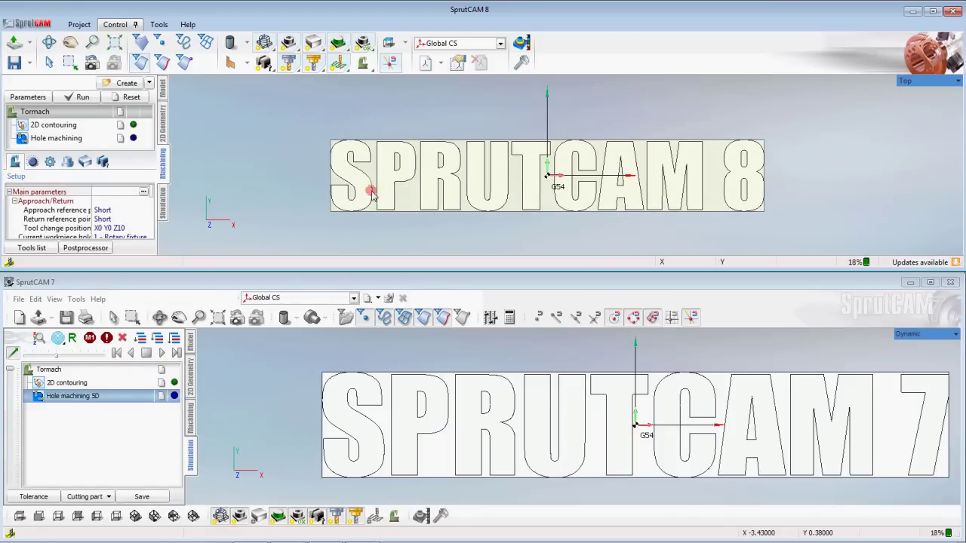
pyautogui.click(640, 445)
pyautogui.scroll(-2, 635, 452)
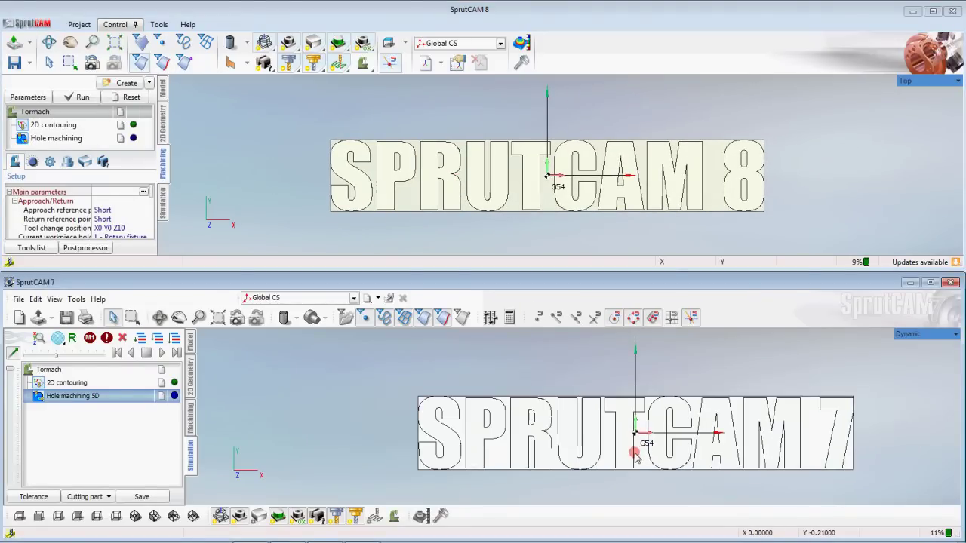
pyautogui.moveTo(528, 450); pyautogui.dragTo(623, 439, button='middle')
pyautogui.scroll(-1, 489, 442)
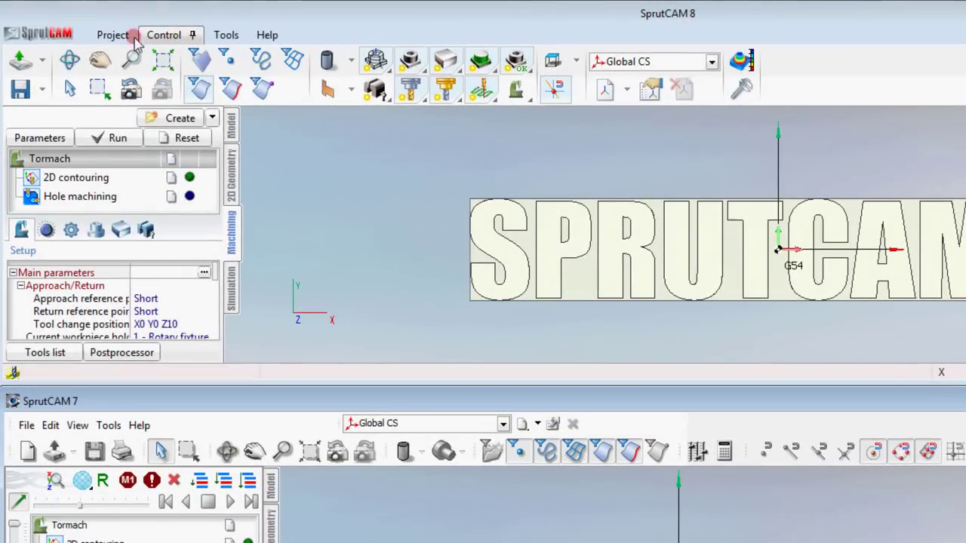
# - Review the Tools and Help command groups of SprutCAM 8 and return to the Control commands
pyautogui.click(224, 35)
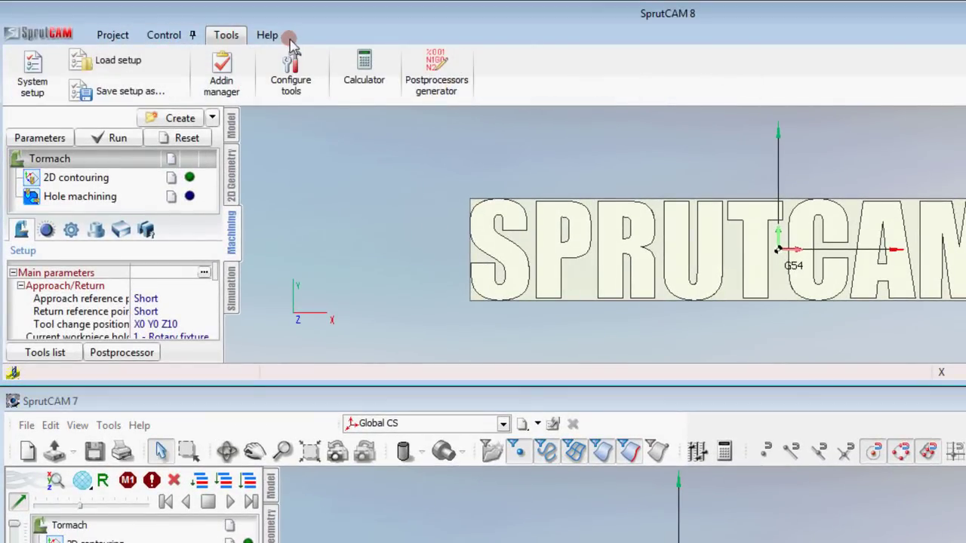
pyautogui.click(277, 36)
pyautogui.click(226, 35)
pyautogui.click(155, 37)
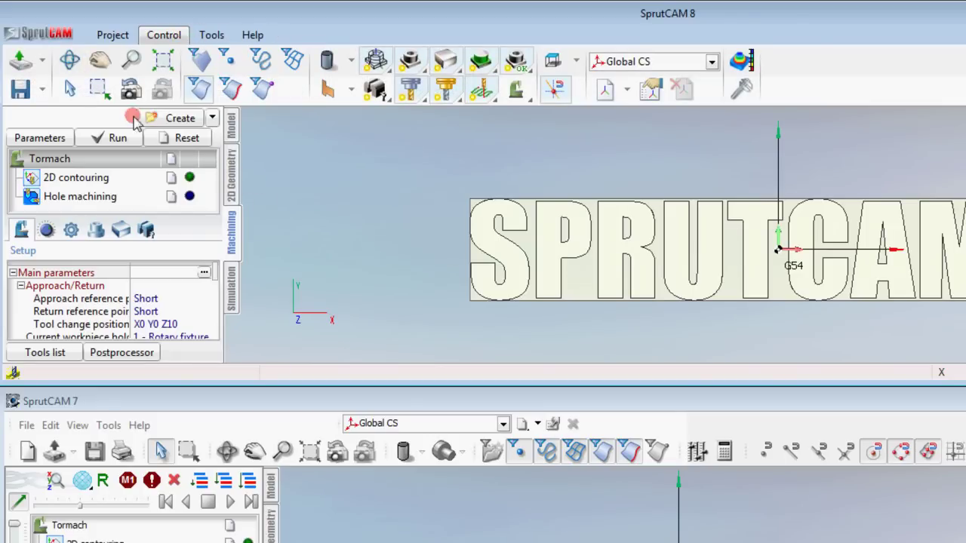
# - Try Project as the pinned command group in SprutCAM 8, make Control the pinned group again, and view the project commands
pyautogui.click(115, 38)
pyautogui.click(334, 321)
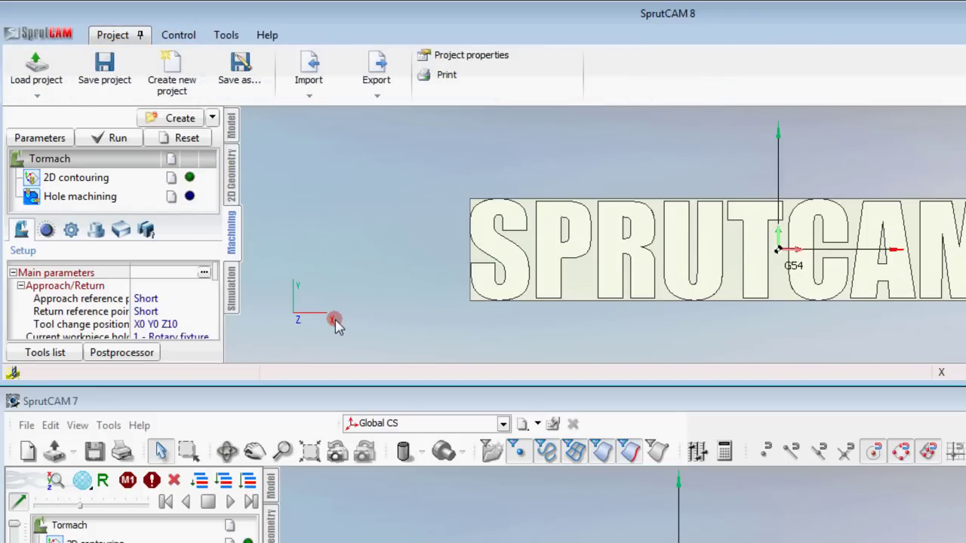
pyautogui.click(186, 35)
pyautogui.click(346, 208)
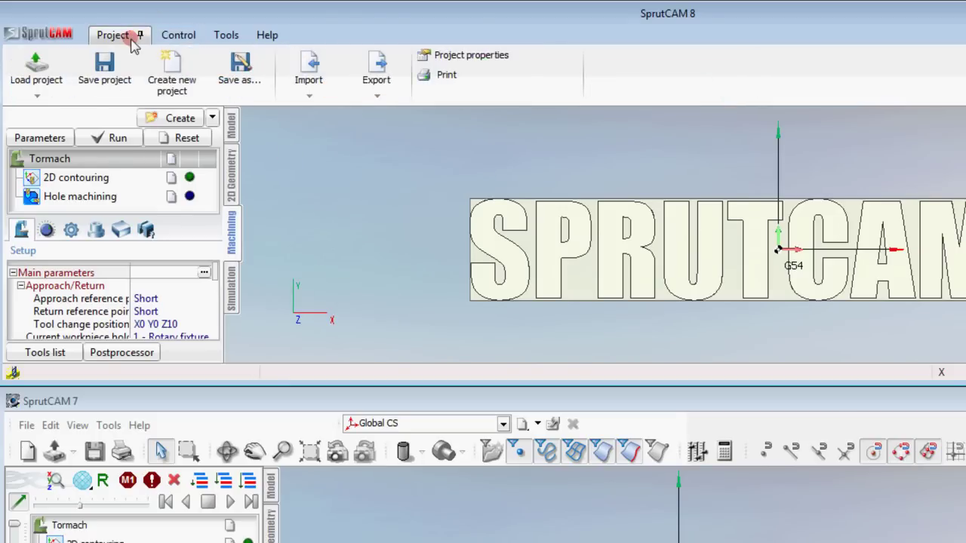
pyautogui.click(172, 102)
pyautogui.click(183, 36)
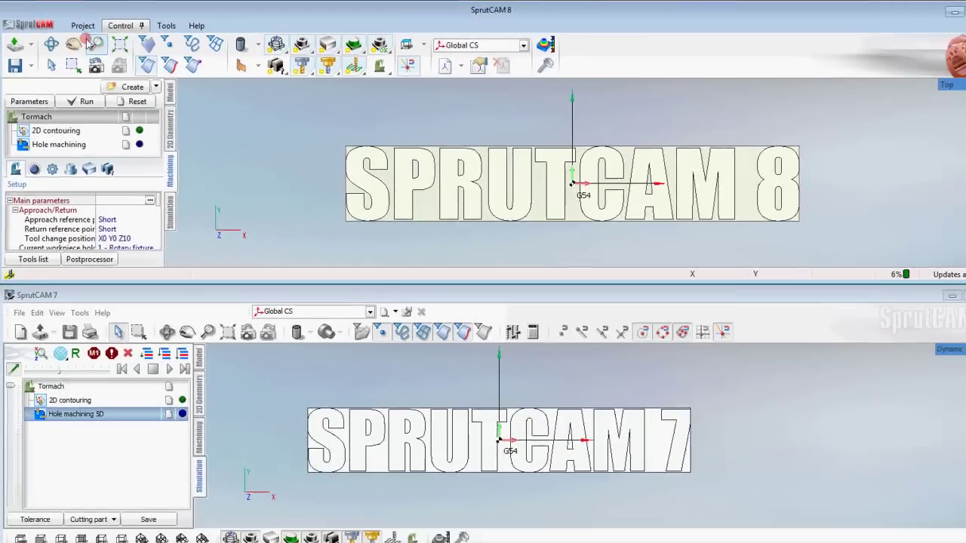
pyautogui.click(83, 25)
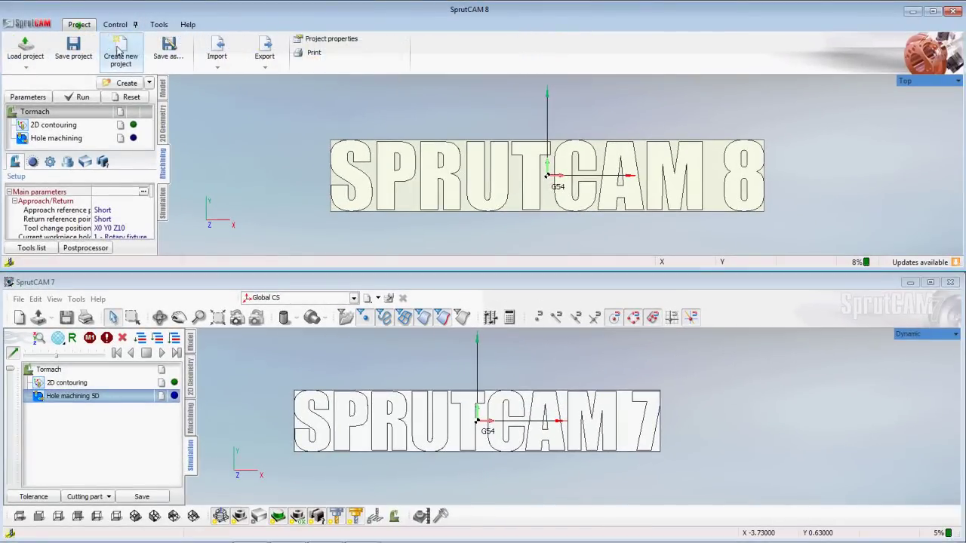